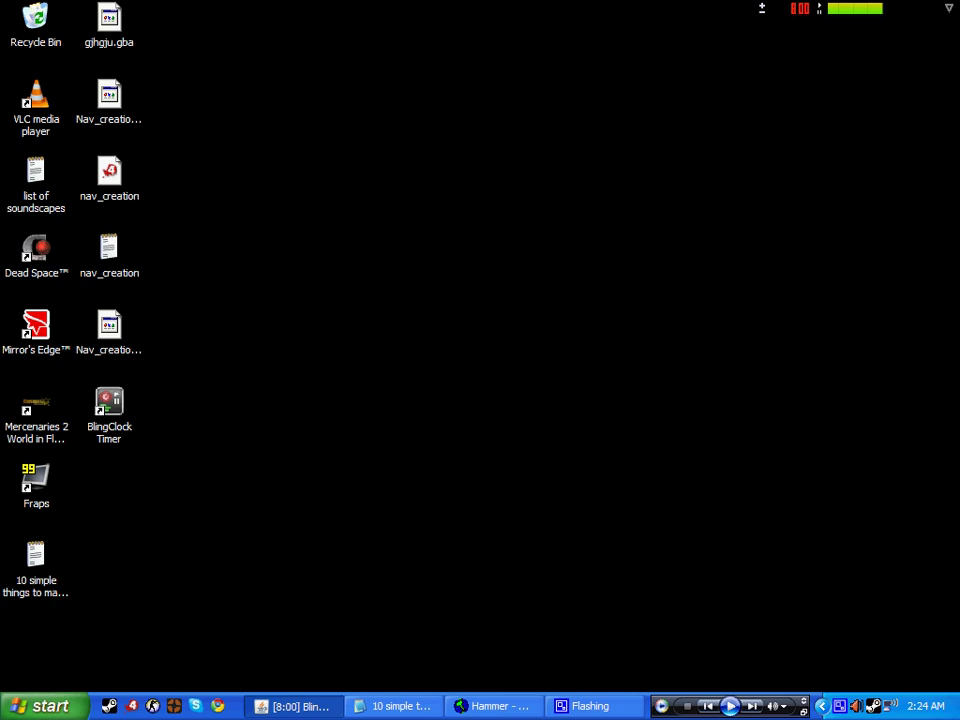
- Show the ten map tips in Notepad, shift that window upward, and switch to the l4d_outside_tester map in Hammer
click(409, 696)
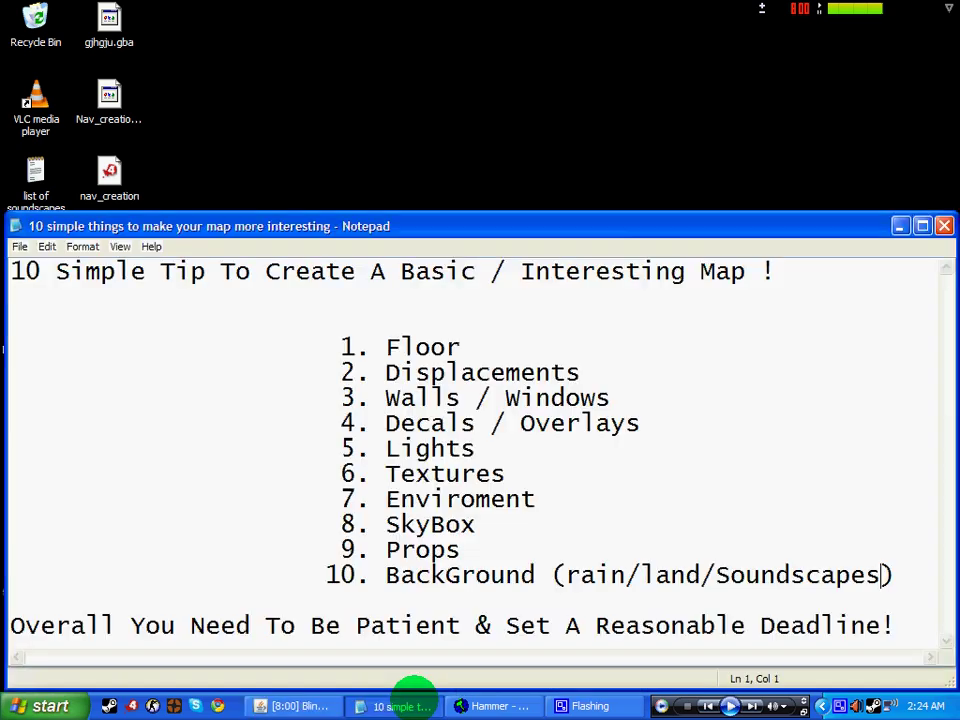
drag(707, 231, 706, 183)
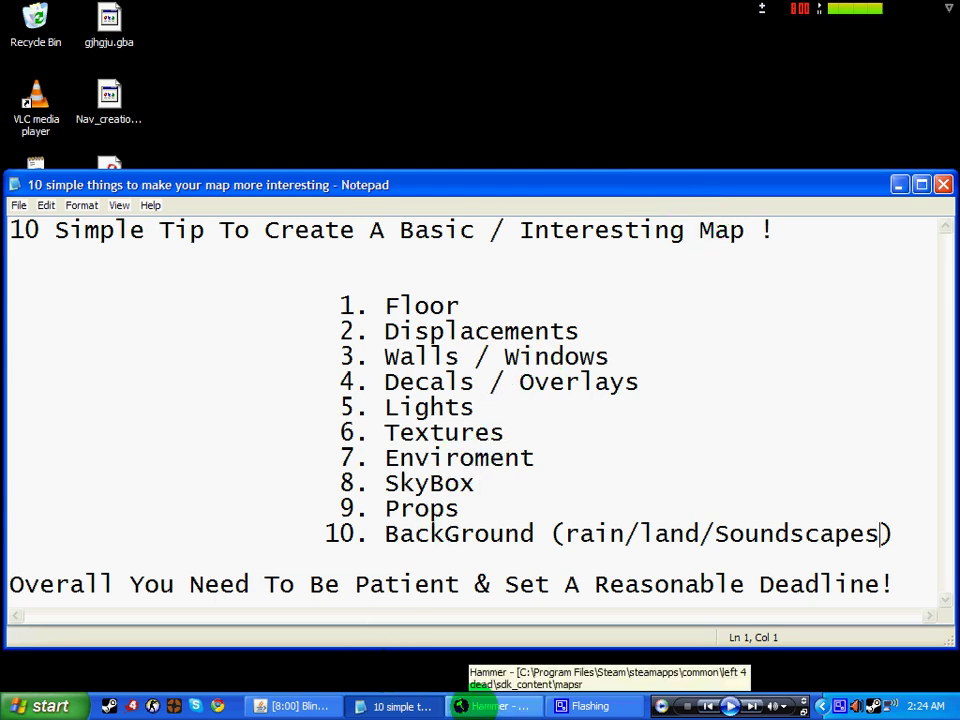
click(460, 706)
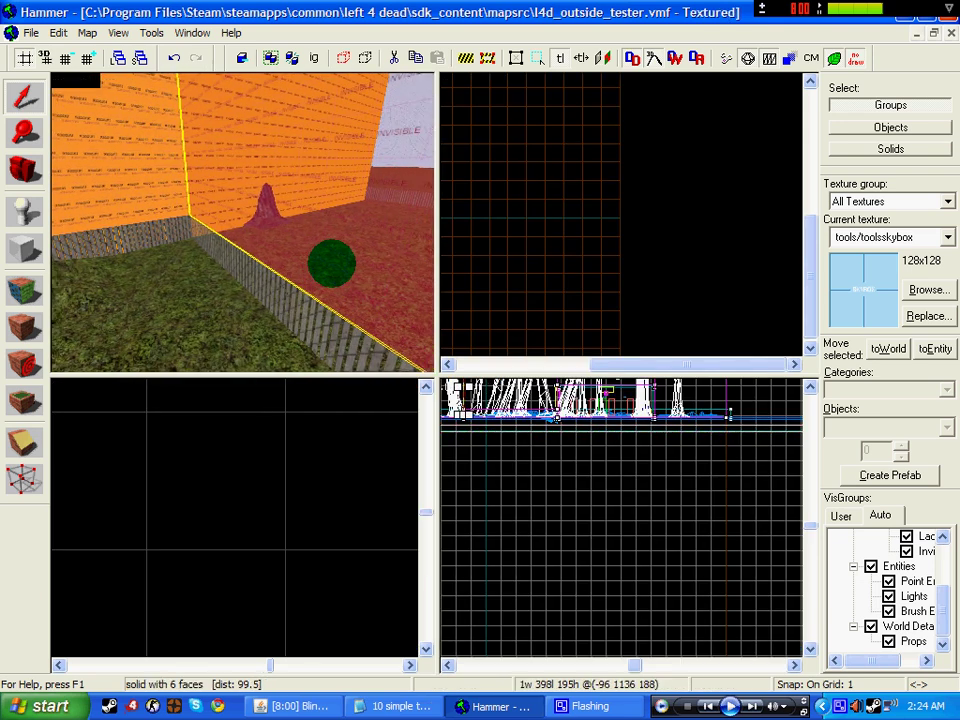
key(z)
key(z)
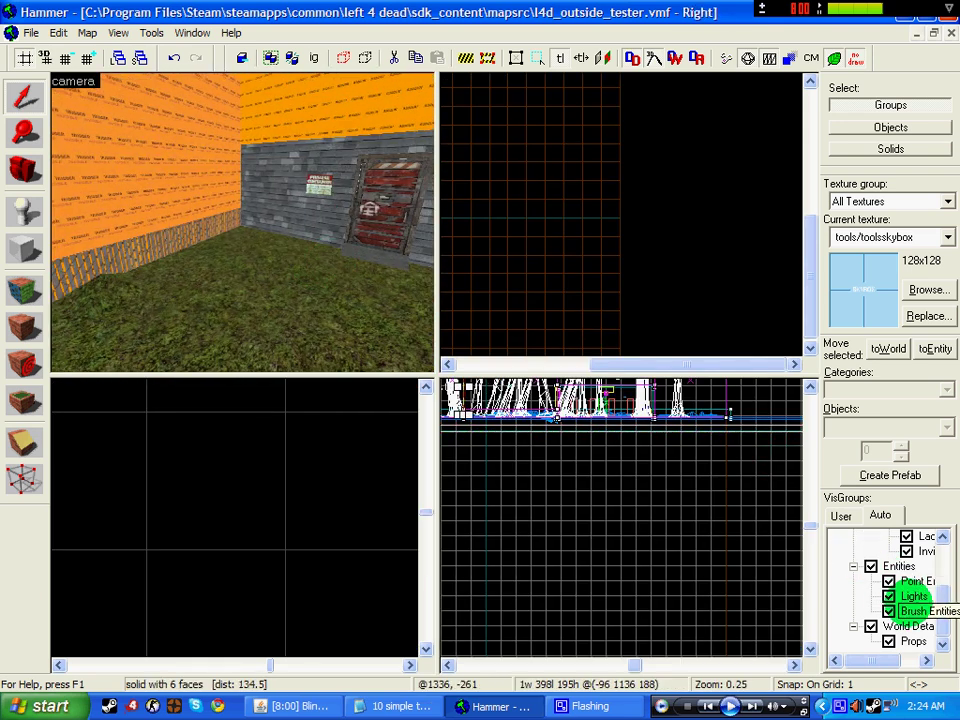
- Hide the entire Tool Brushes auto VisGroup, including the invisible brushes inside it
click(942, 537)
click(942, 537)
click(942, 537)
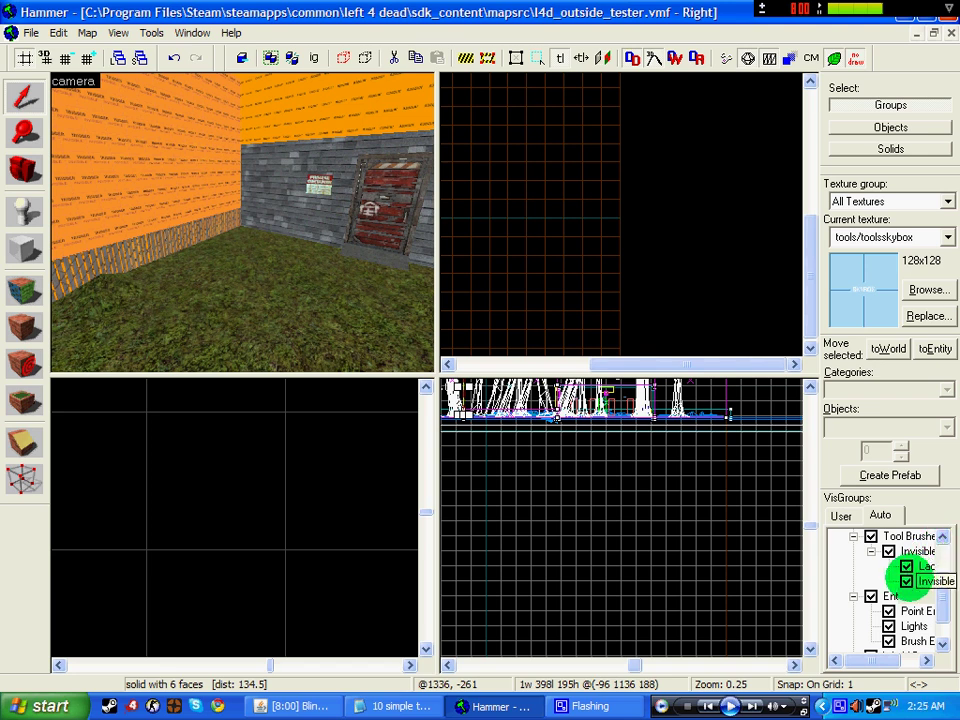
click(906, 581)
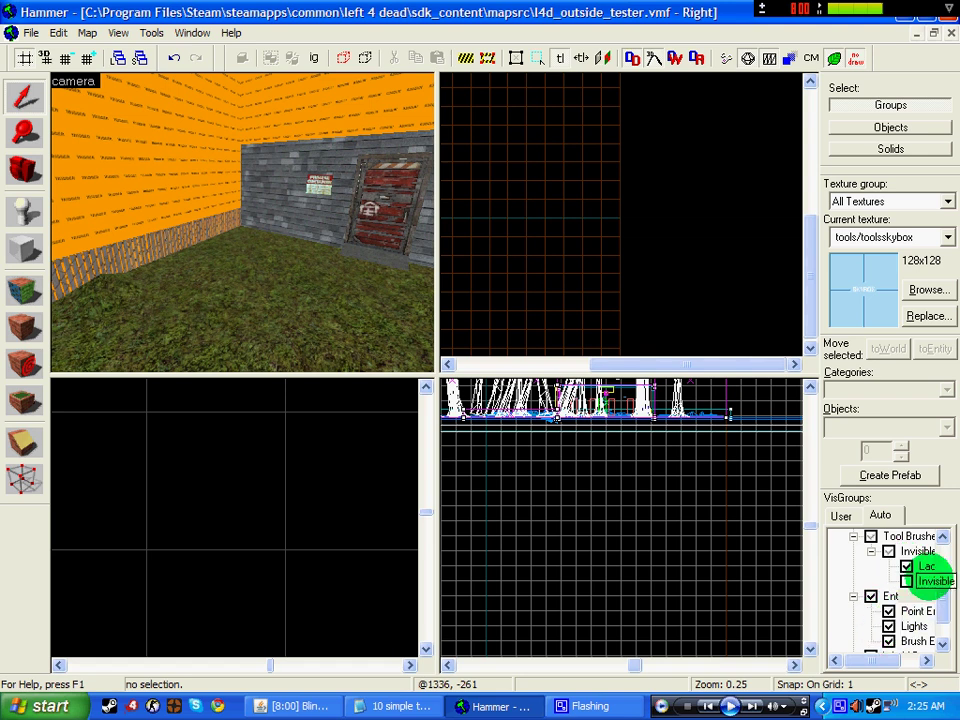
click(888, 552)
scroll(935, 580, up, 1)
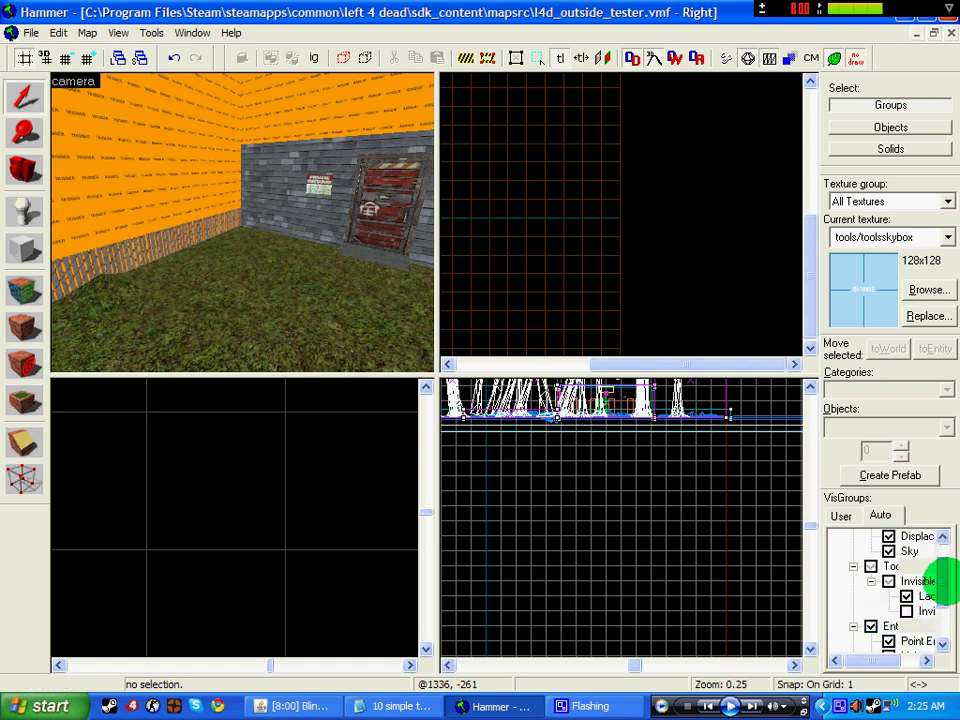
scroll(940, 605, down, 2)
scroll(943, 583, up, 2)
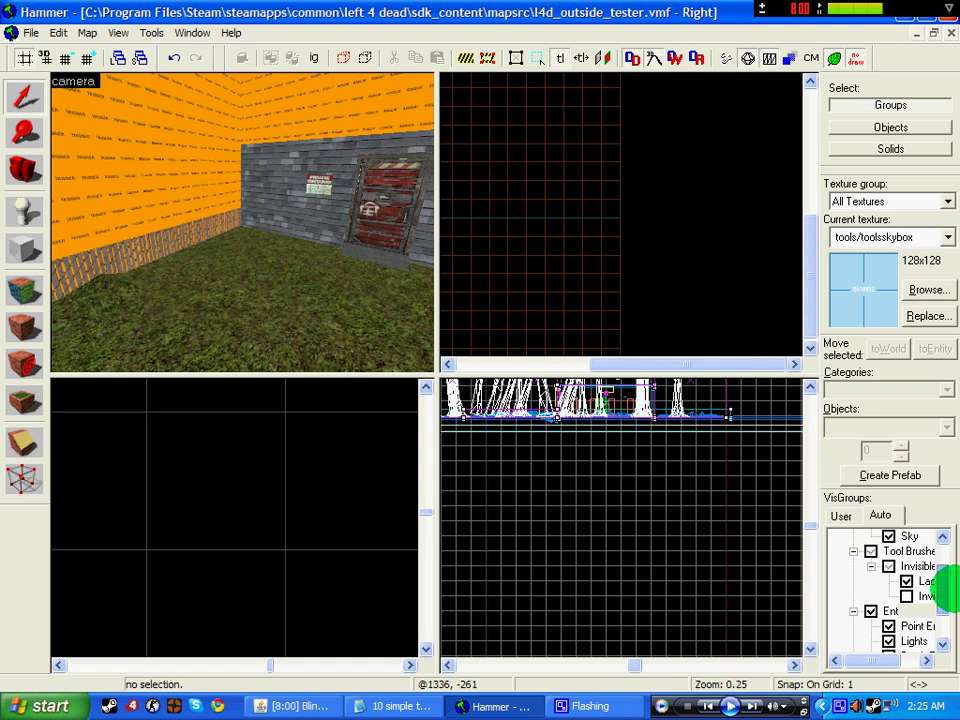
scroll(943, 583, up, 1)
click(870, 581)
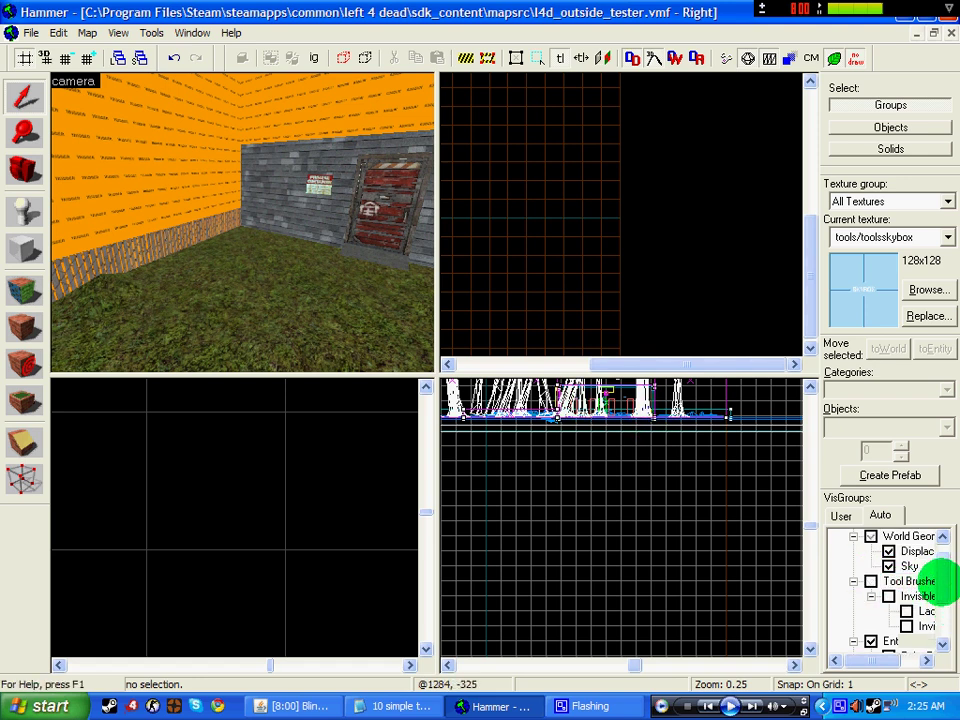
- Hide the Brush Entities auto VisGroup and view the building with its fenced yard from outside
scroll(940, 549, up, 1)
scroll(889, 580, down, 3)
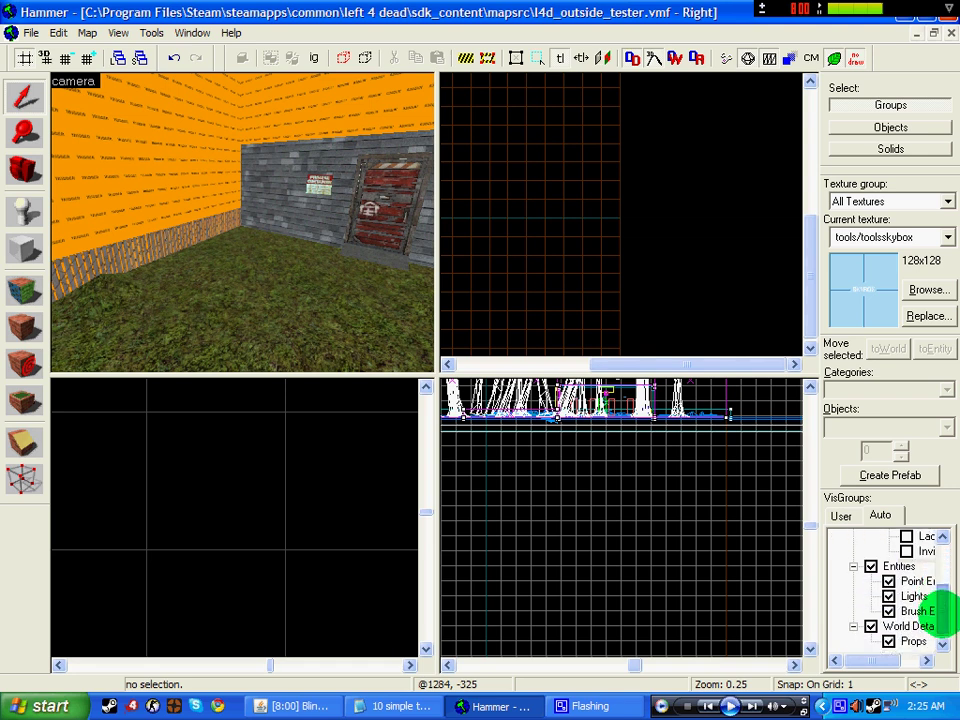
click(888, 610)
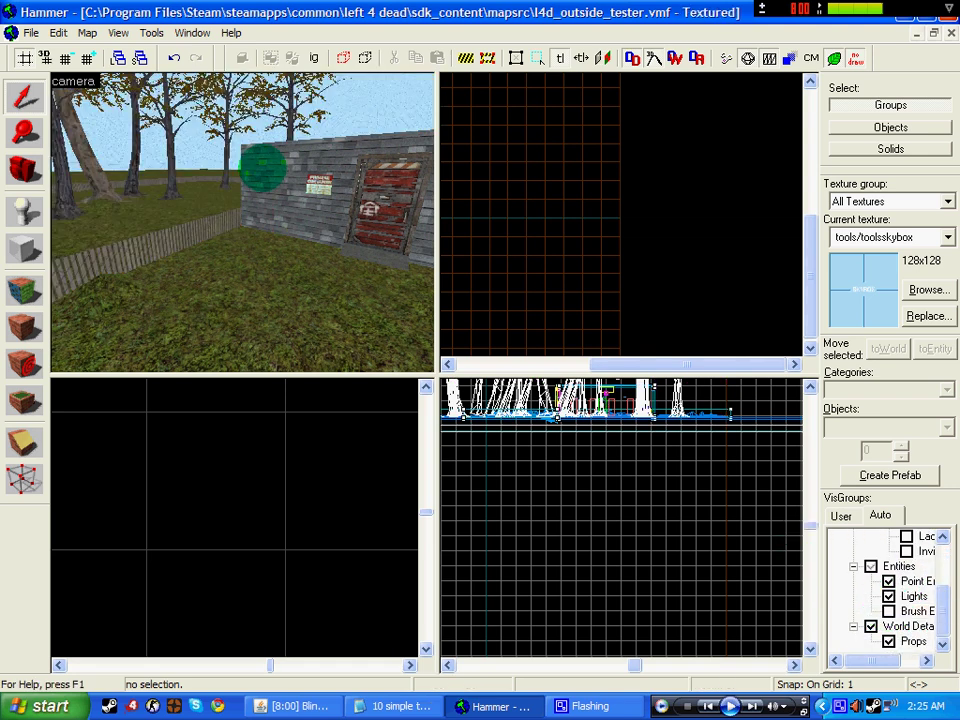
scroll(263, 168, down, 2)
key(s)
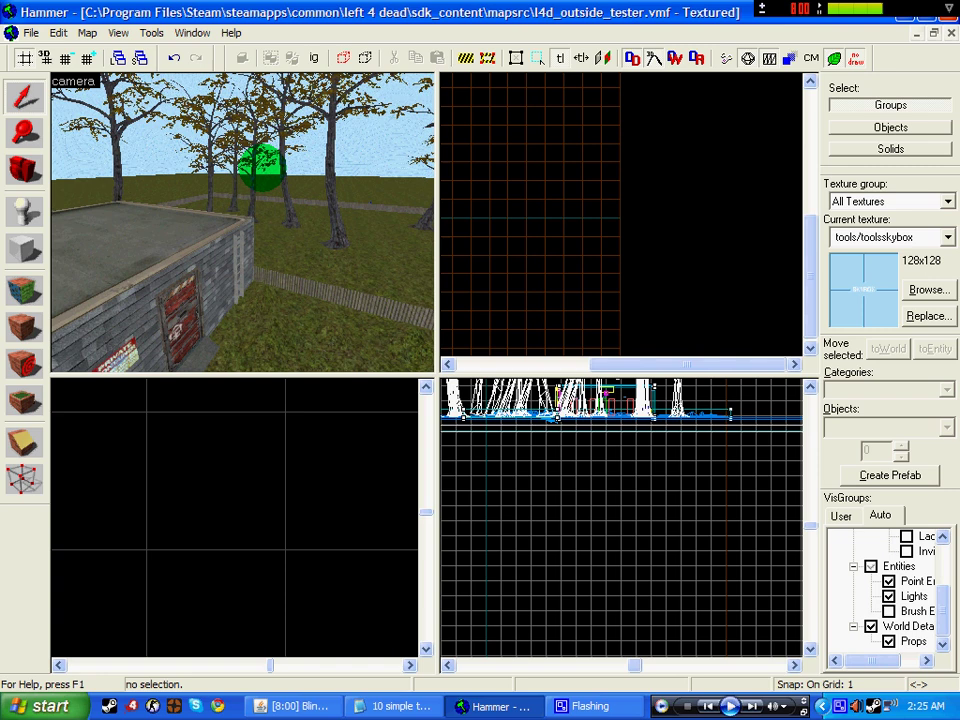
key(w)
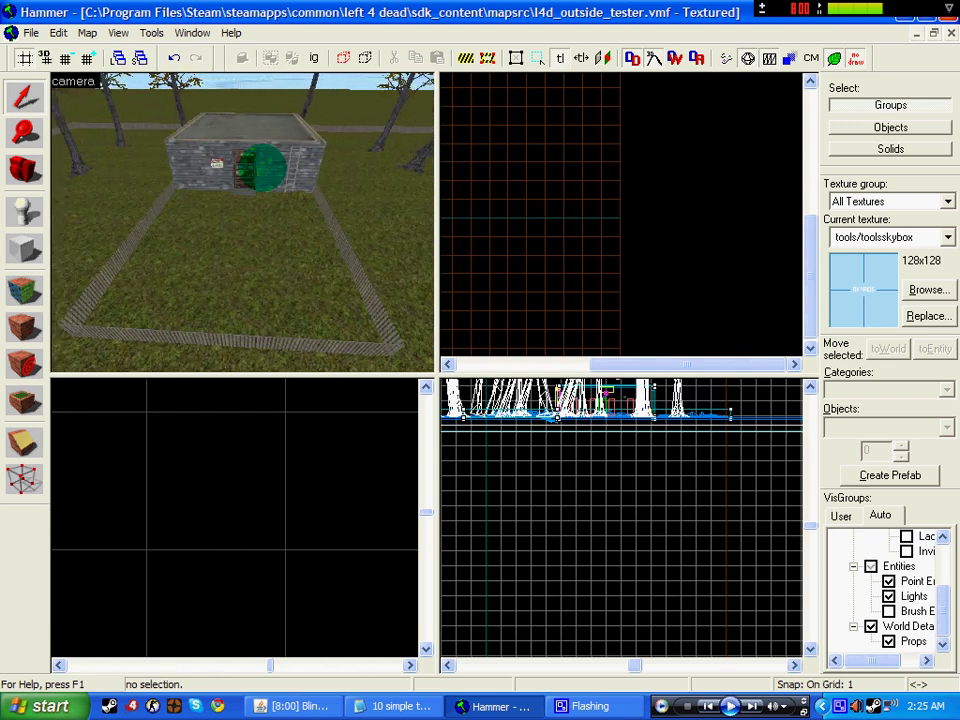
- Consult the Notepad tips list, return to Hammer, and select the grass displacement in front of the building for a close look
click(398, 706)
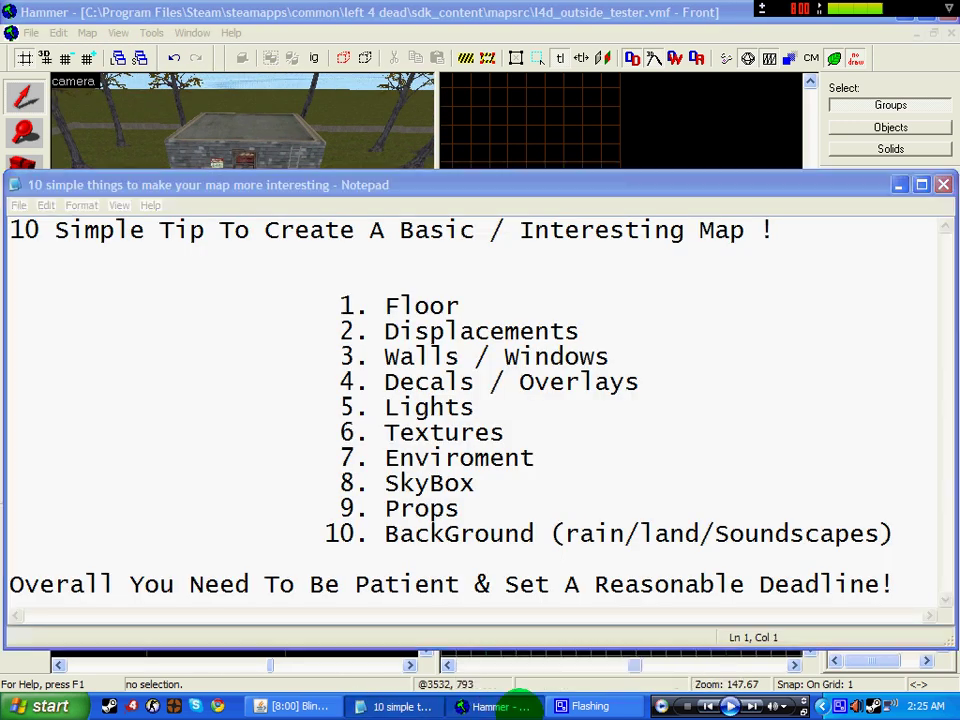
click(520, 706)
click(281, 281)
key(w)
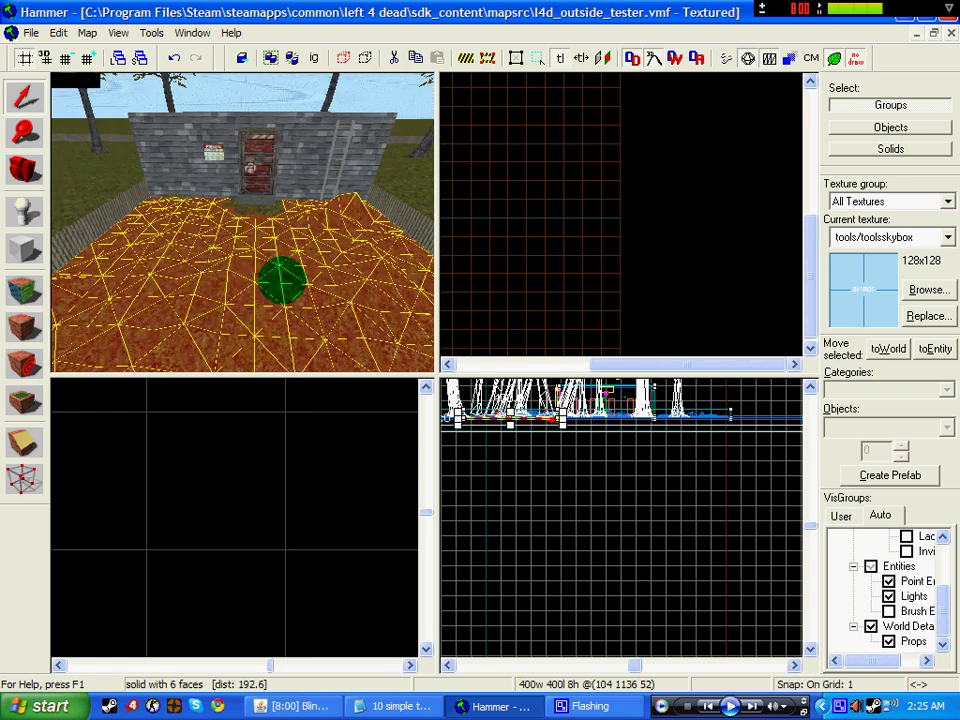
scroll(281, 280, up, 4)
key(s)
click(336, 195)
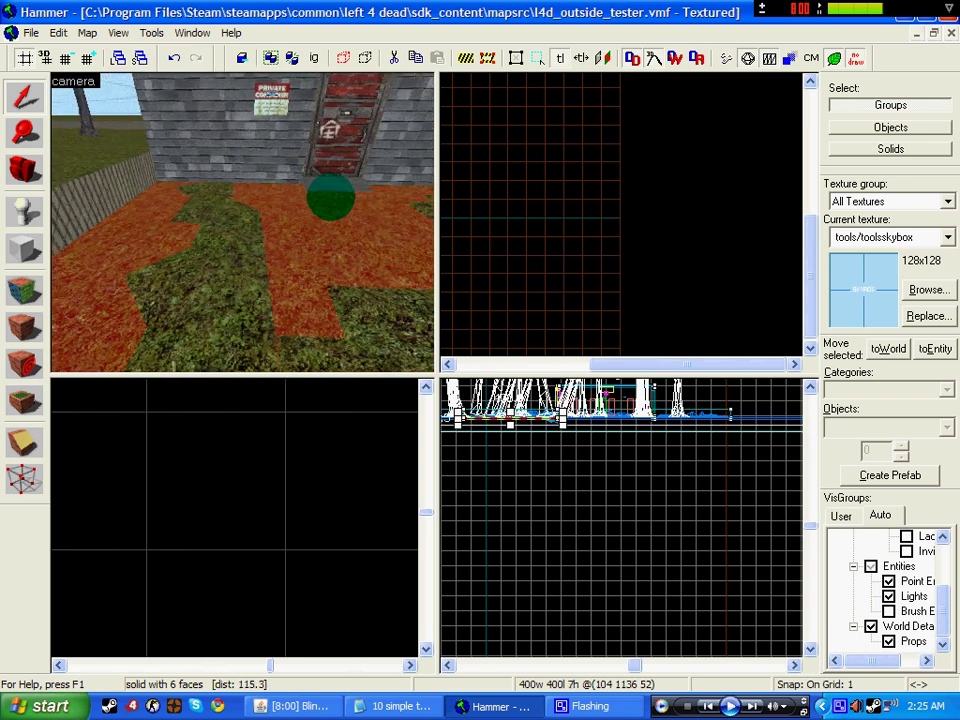
key(w)
key(d)
key(a)
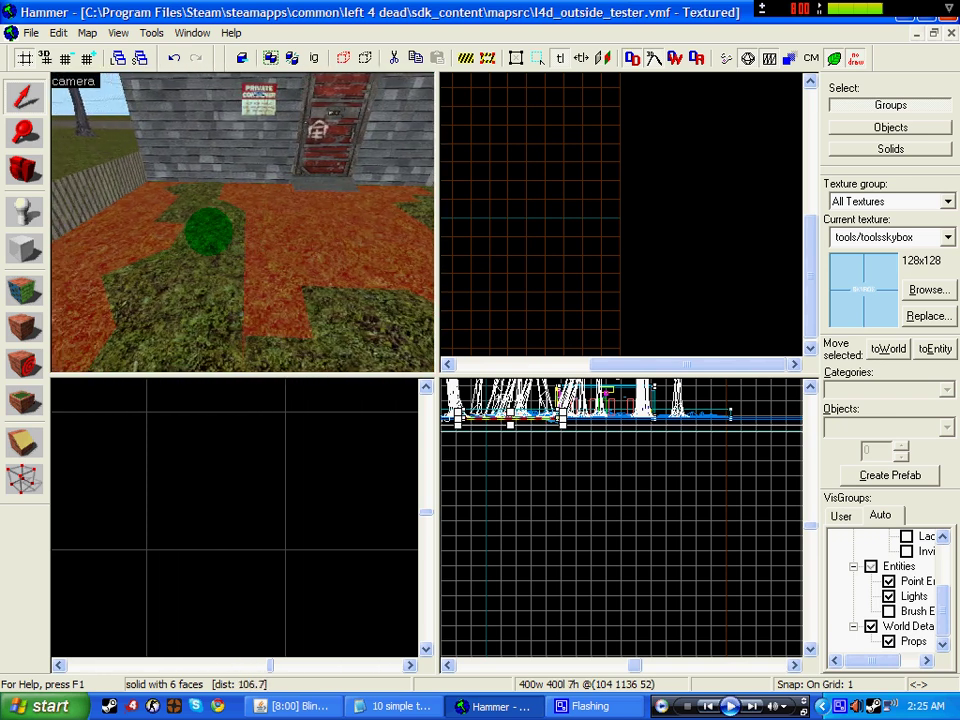
click(208, 232)
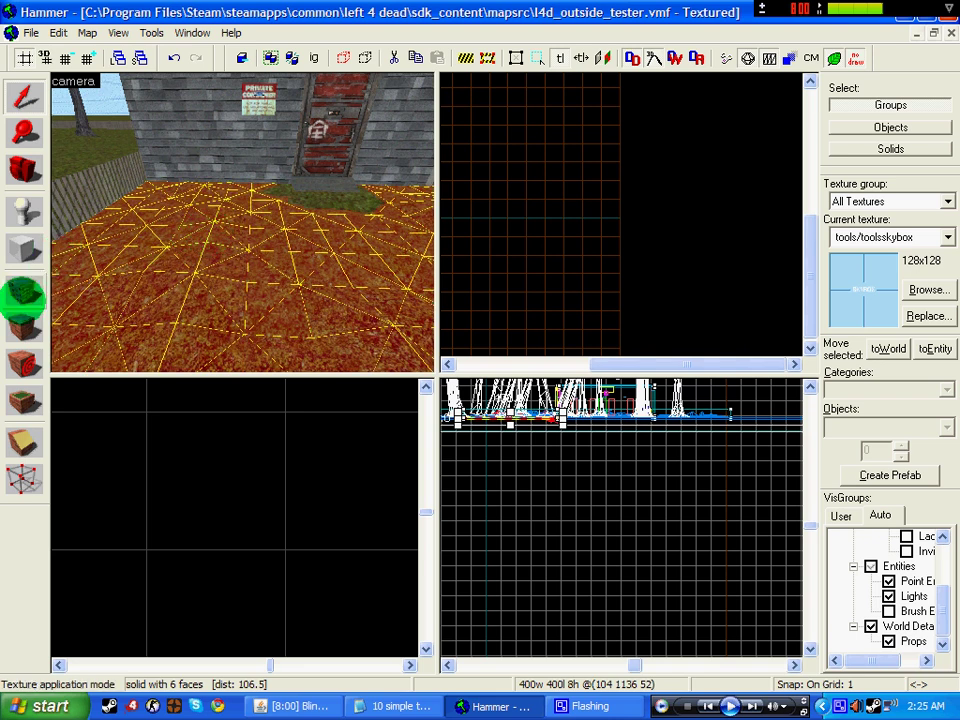
- Review the yard ground's material and displacement settings in the Face Edit Sheet, and close the sheet
click(25, 292)
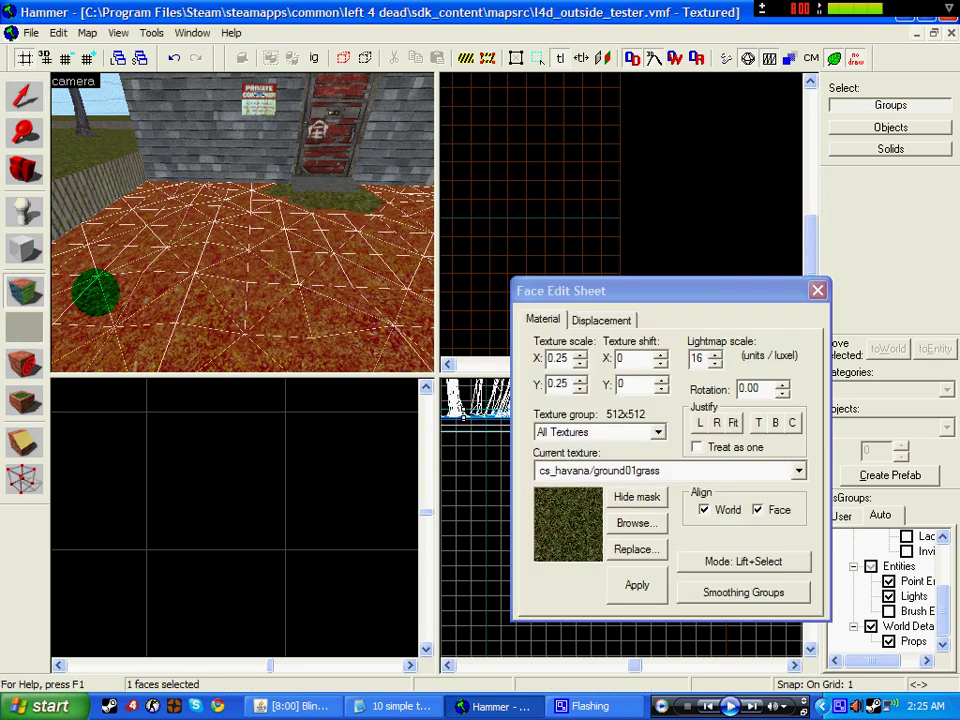
click(600, 318)
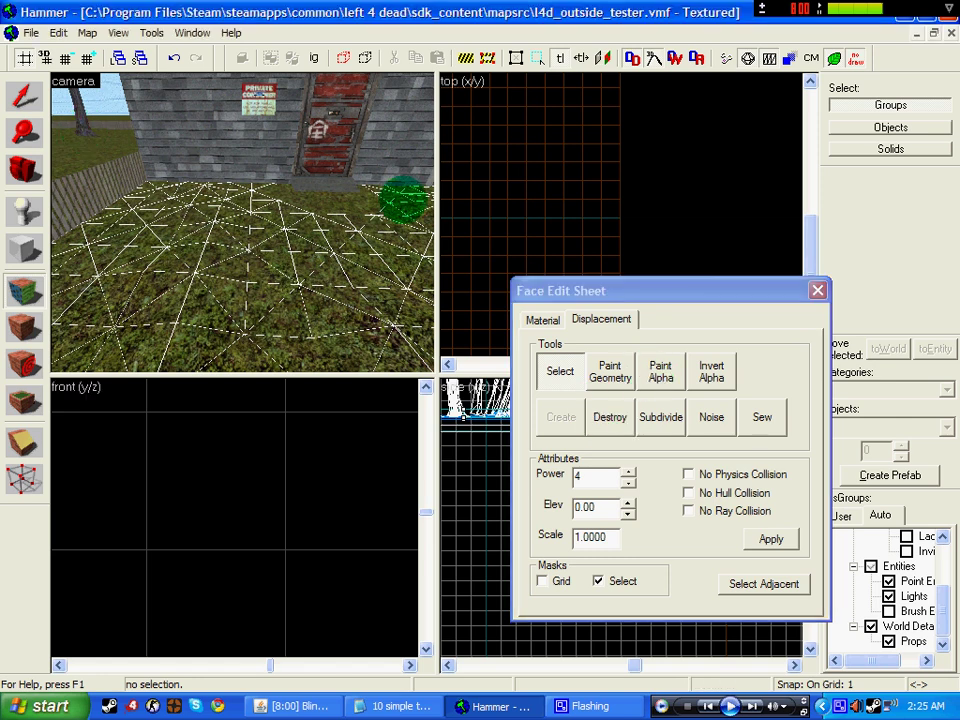
click(818, 290)
- Examine the large flat ground brush around the fenced area and compare it with the yard's grass displacement
scroll(67, 152, down, 3)
scroll(67, 152, down, 3)
click(107, 176)
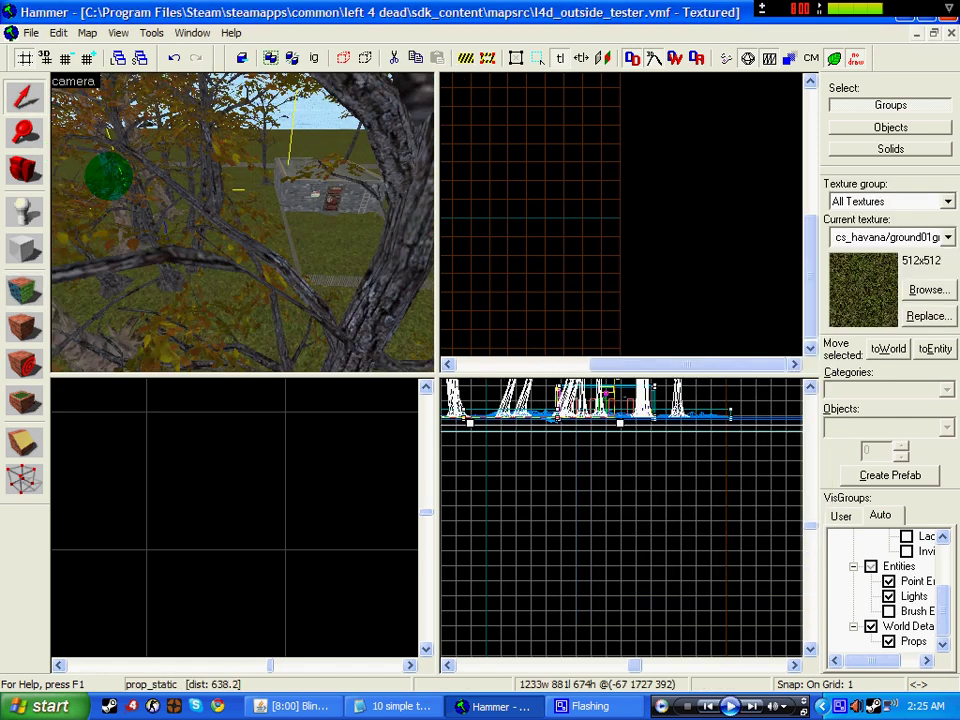
scroll(128, 197, down, 2)
click(128, 197)
scroll(128, 197, down, 5)
scroll(128, 197, up, 8)
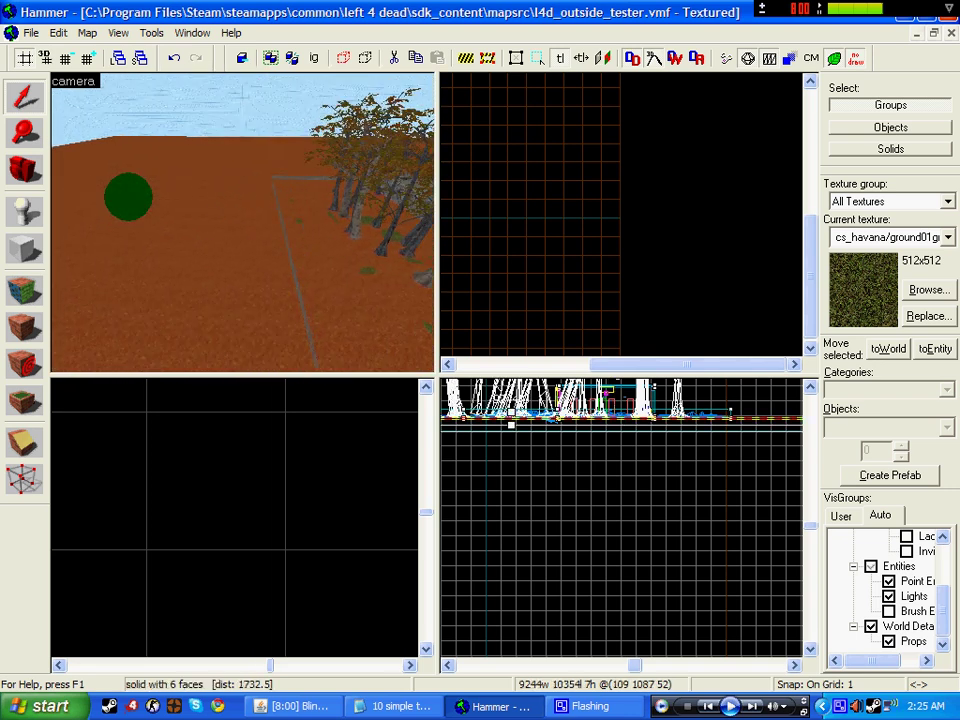
scroll(243, 222, down, 8)
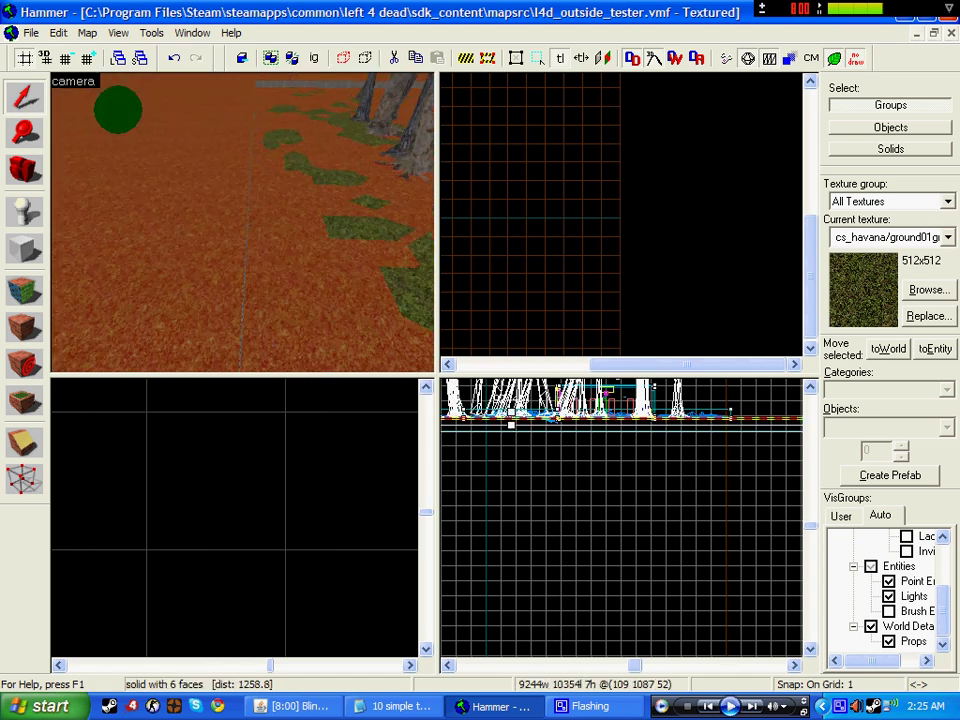
key(w)
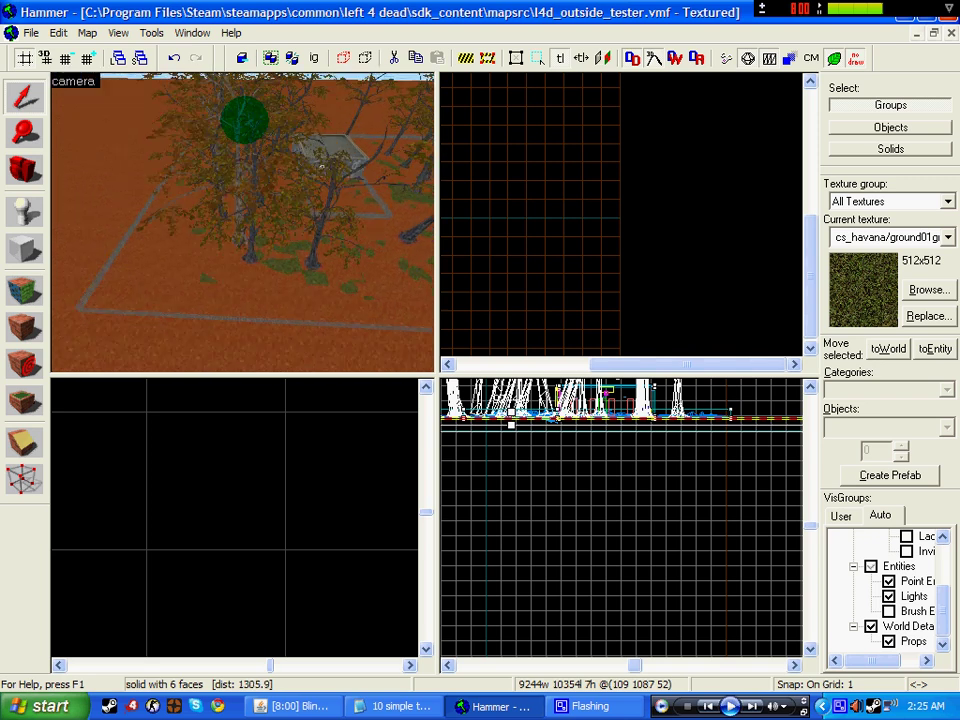
scroll(219, 219, up, 2)
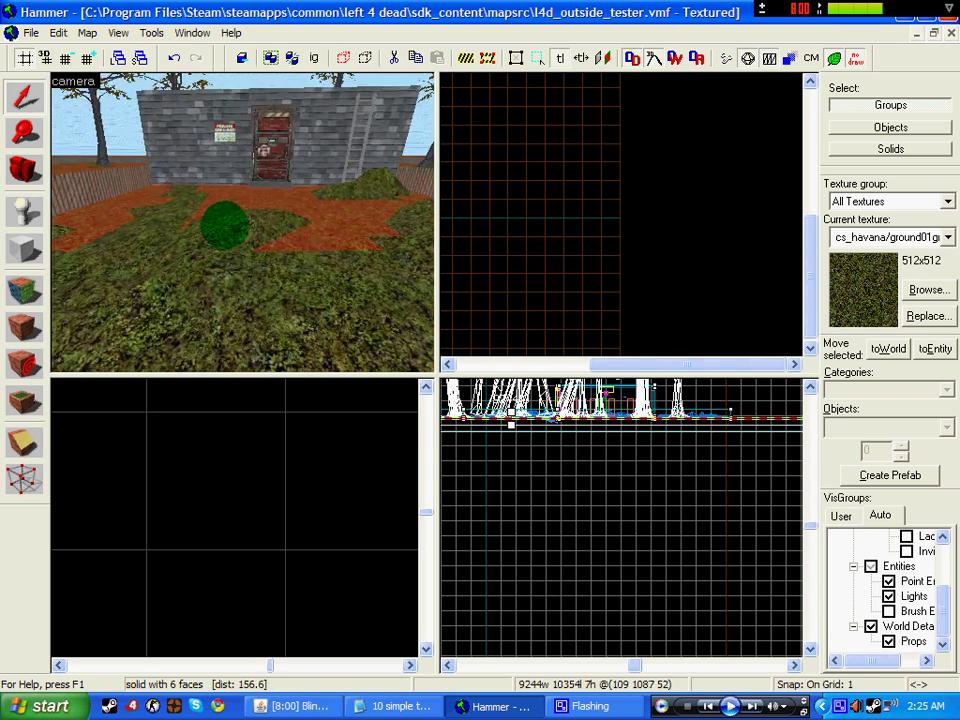
click(225, 225)
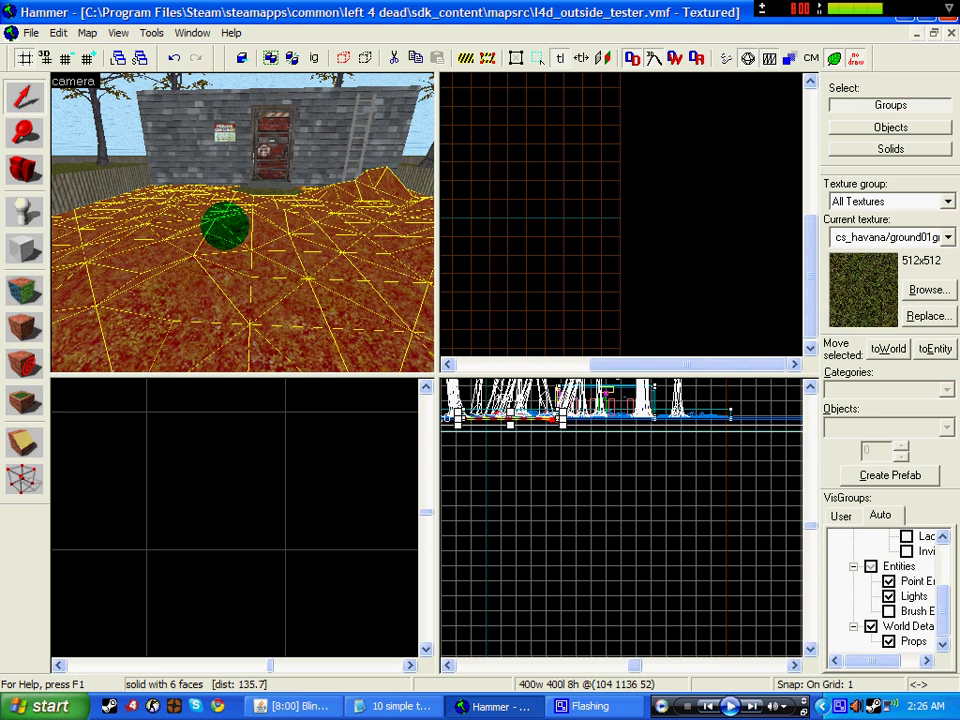
- Consult the Notepad tips list, minimize it, and examine the building's roof and the doorstep brushes at the red door
click(400, 706)
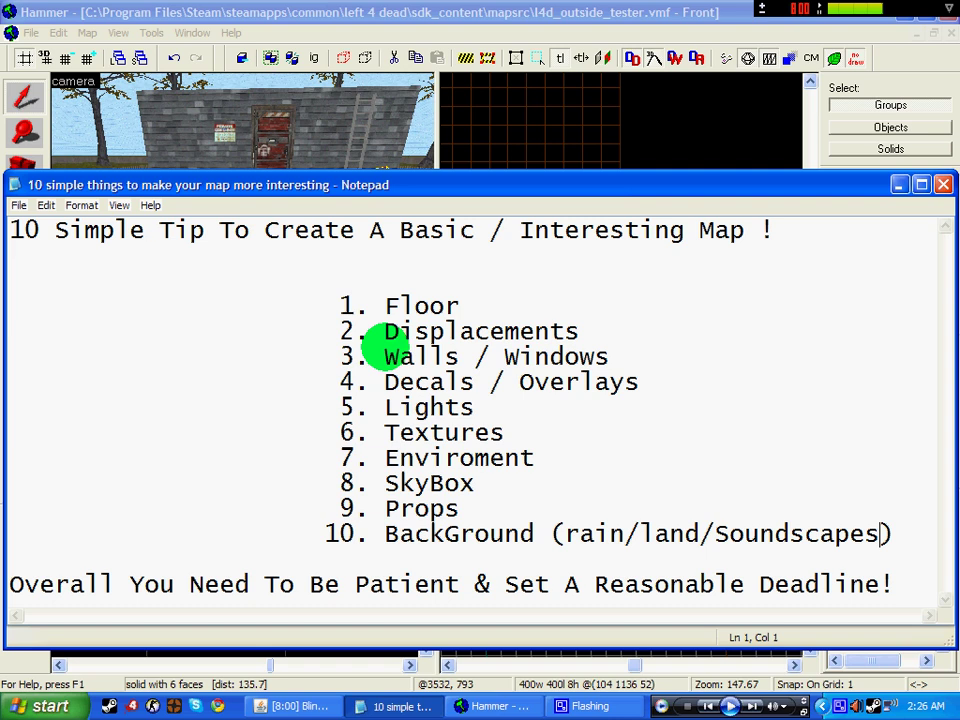
click(899, 184)
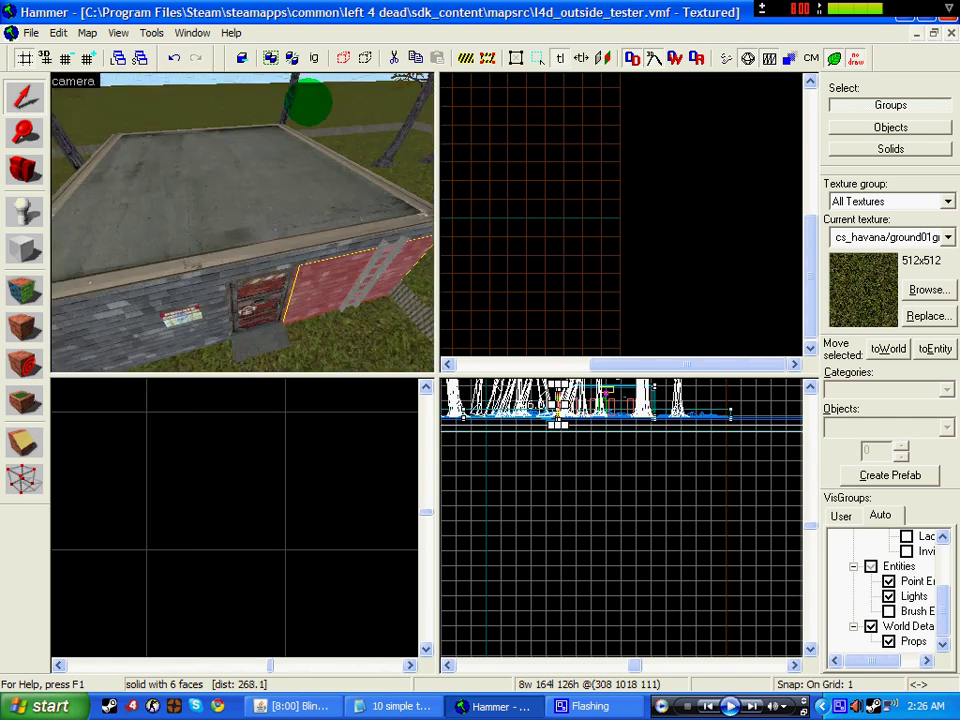
click(247, 208)
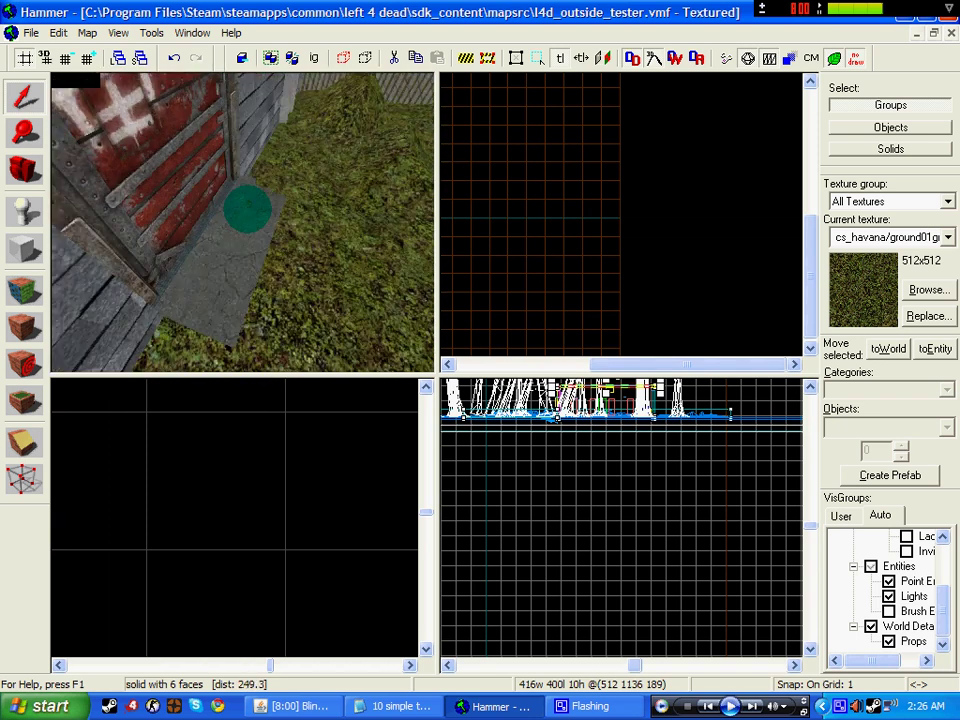
click(243, 209)
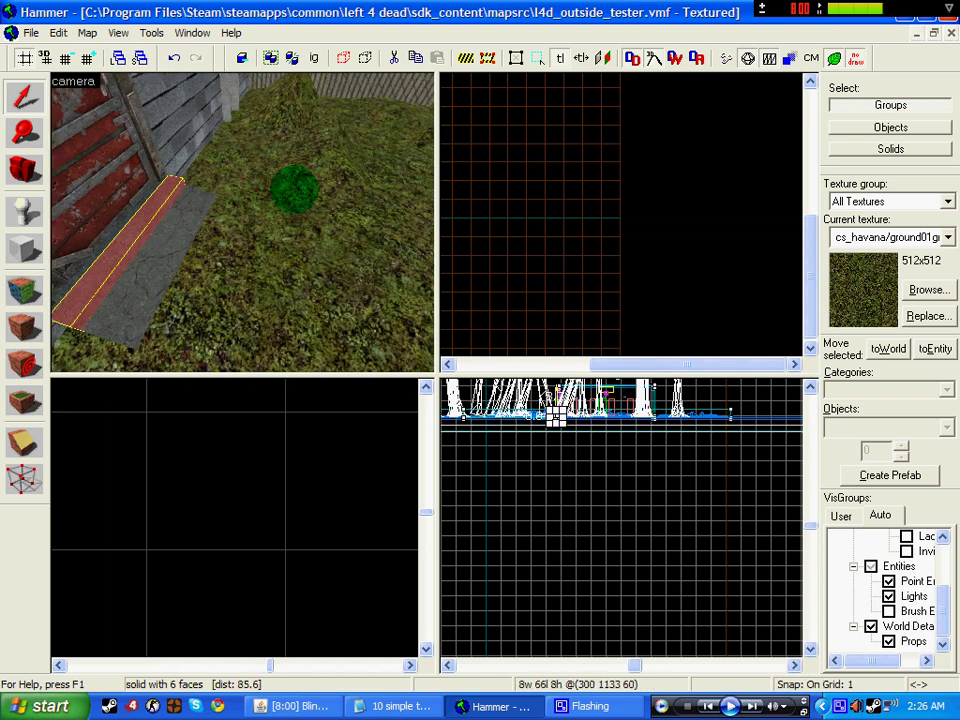
click(295, 189)
click(218, 234)
key(d)
click(146, 191)
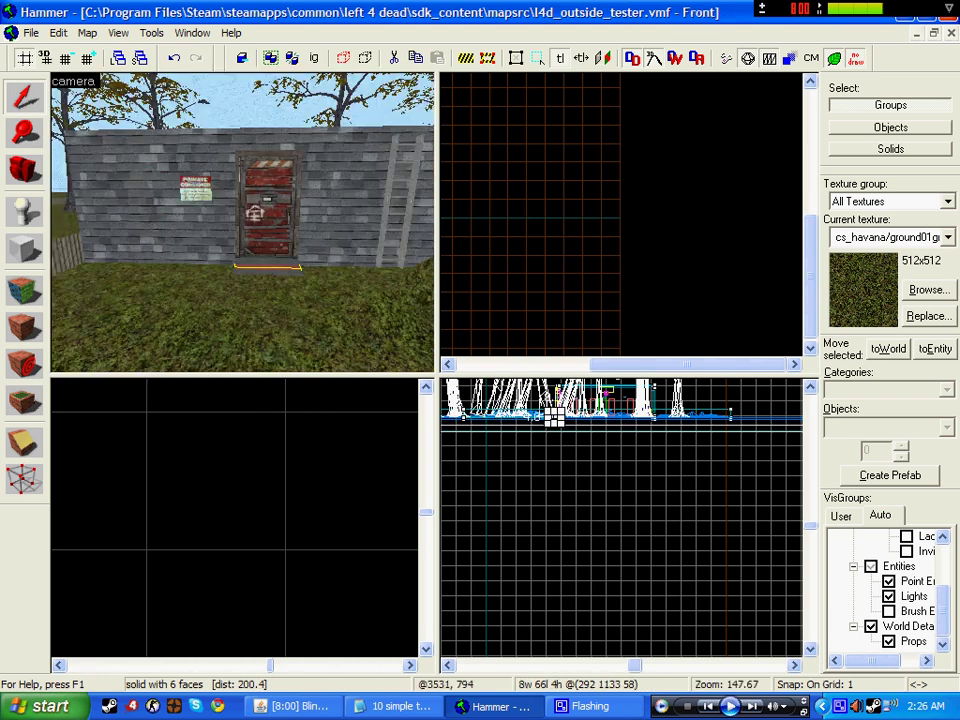
- Consult the Notepad tips list, return to Hammer, and examine the building's interior walls, decals and ceiling light
click(400, 706)
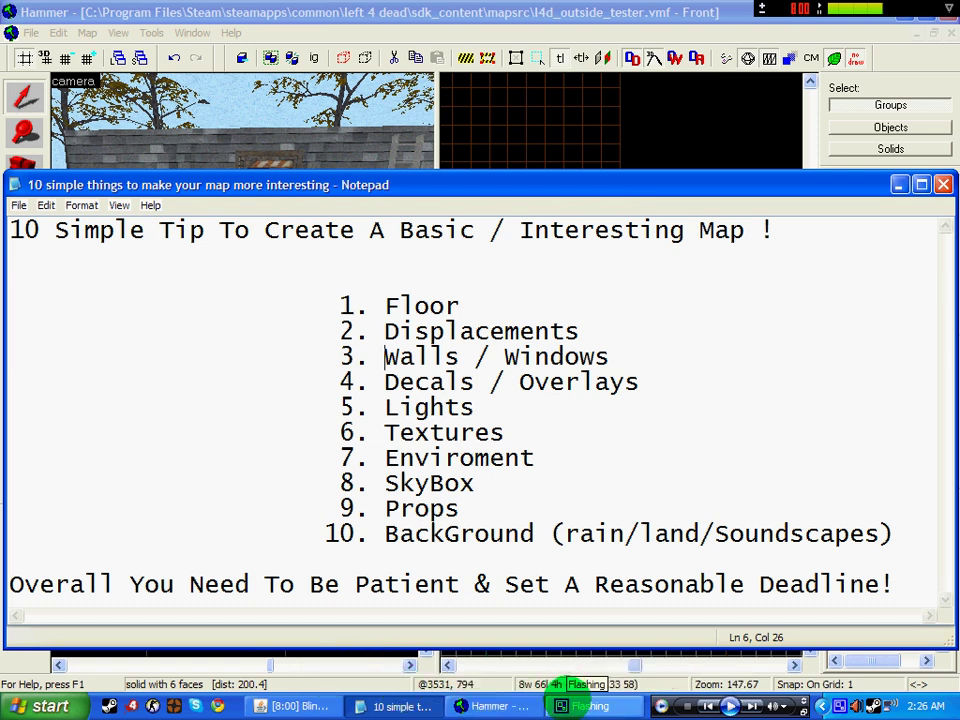
click(480, 706)
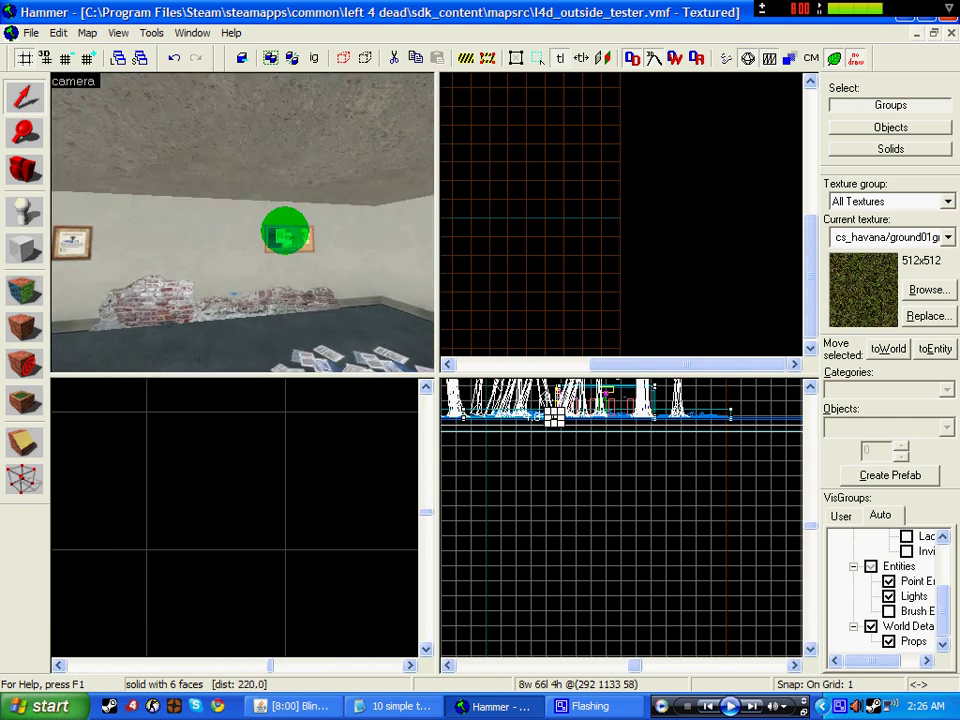
key(w)
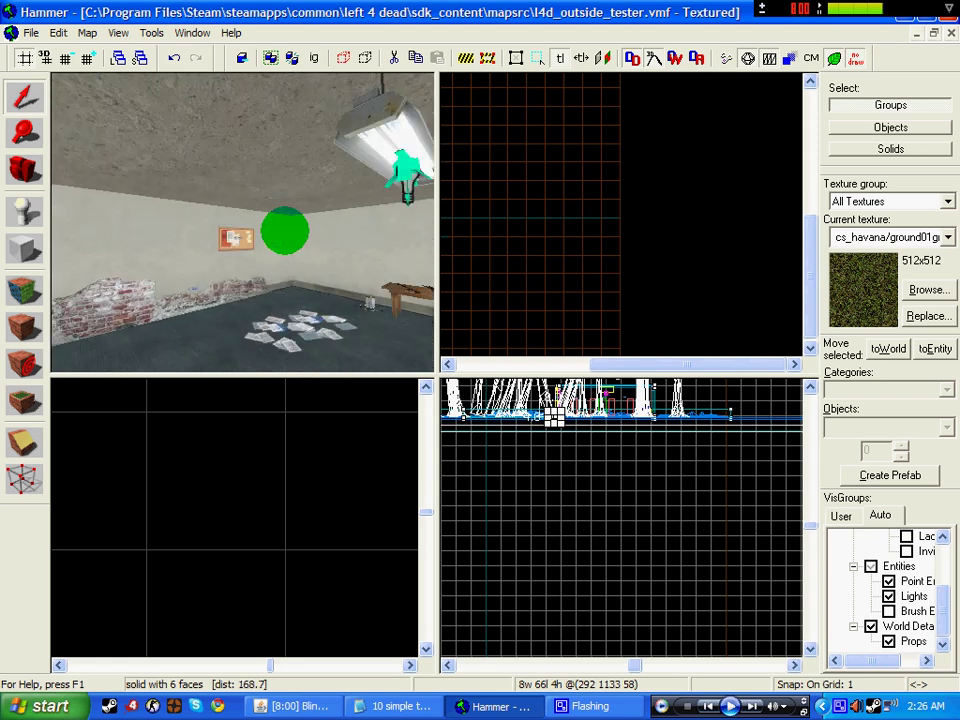
drag(285, 231, 285, 231)
key(s)
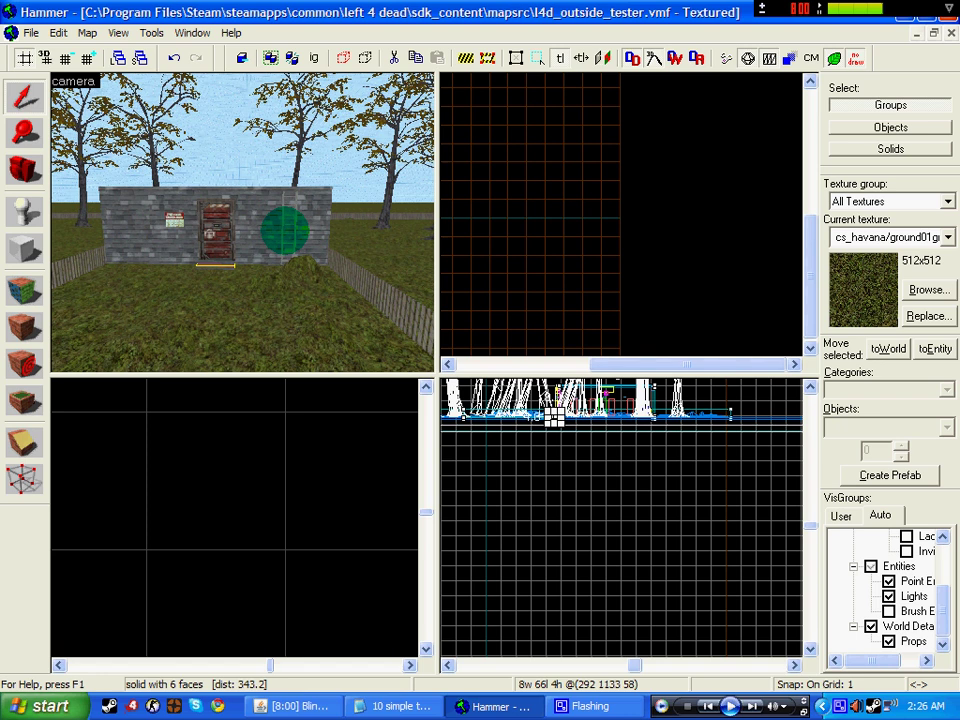
- Consult the Notepad tips list, return to Hammer, and review the properties of the light_spot entity at the hanging fluorescent lamp
click(403, 705)
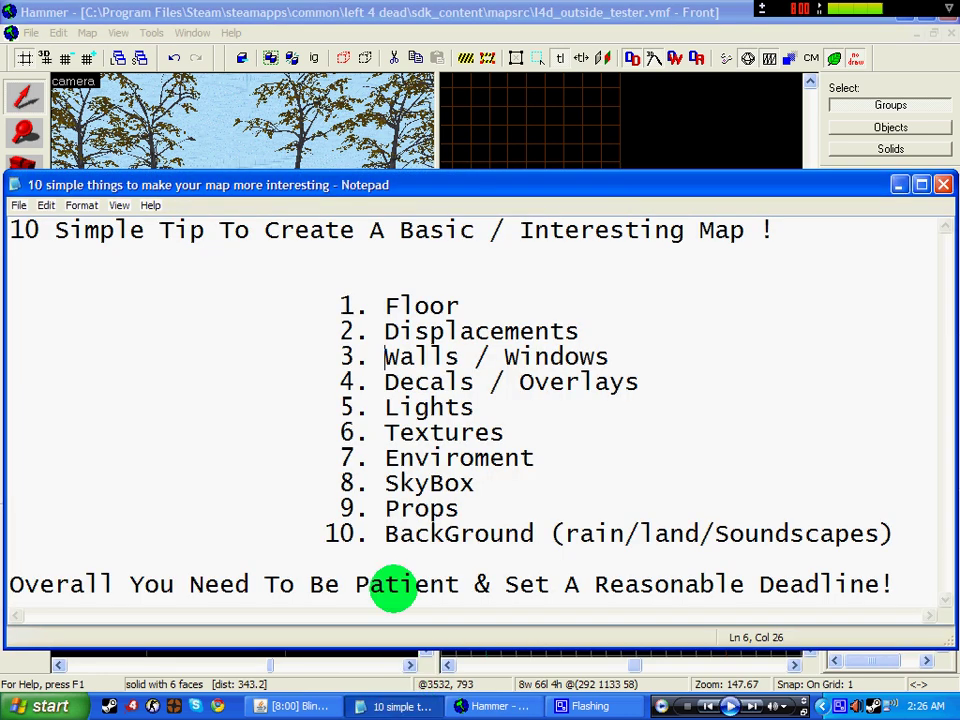
click(523, 14)
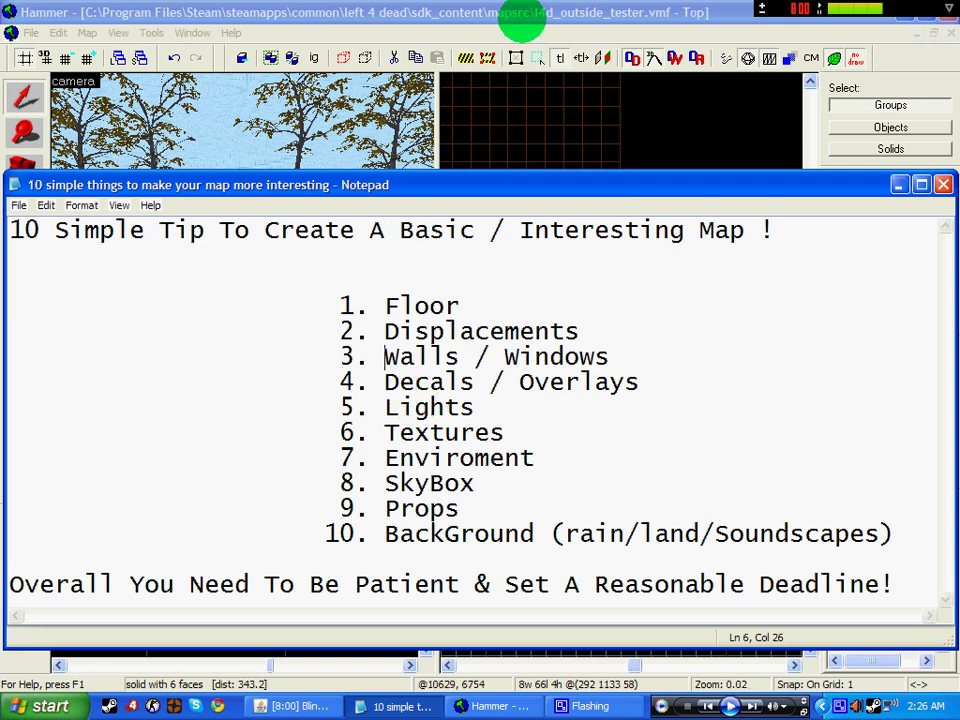
key(w)
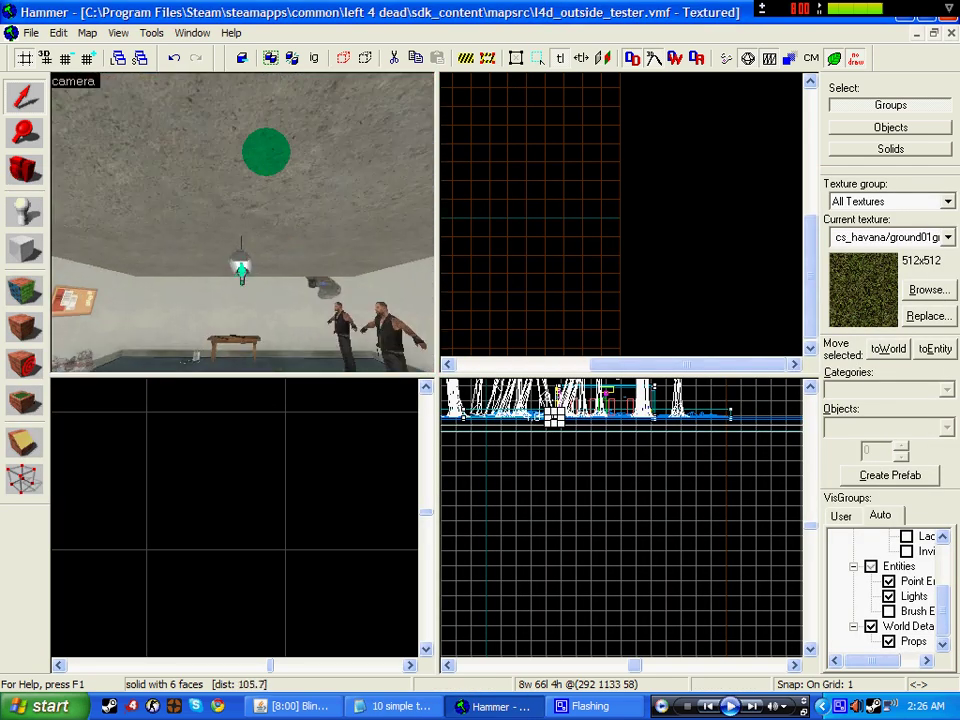
key(d)
key(w)
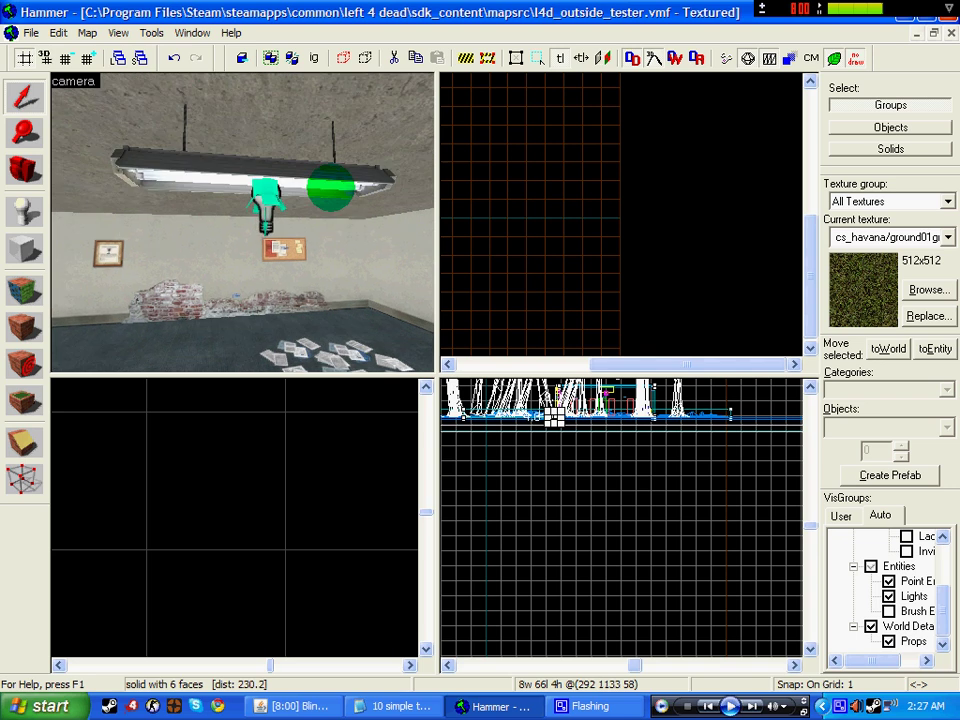
click(268, 198)
click(271, 197)
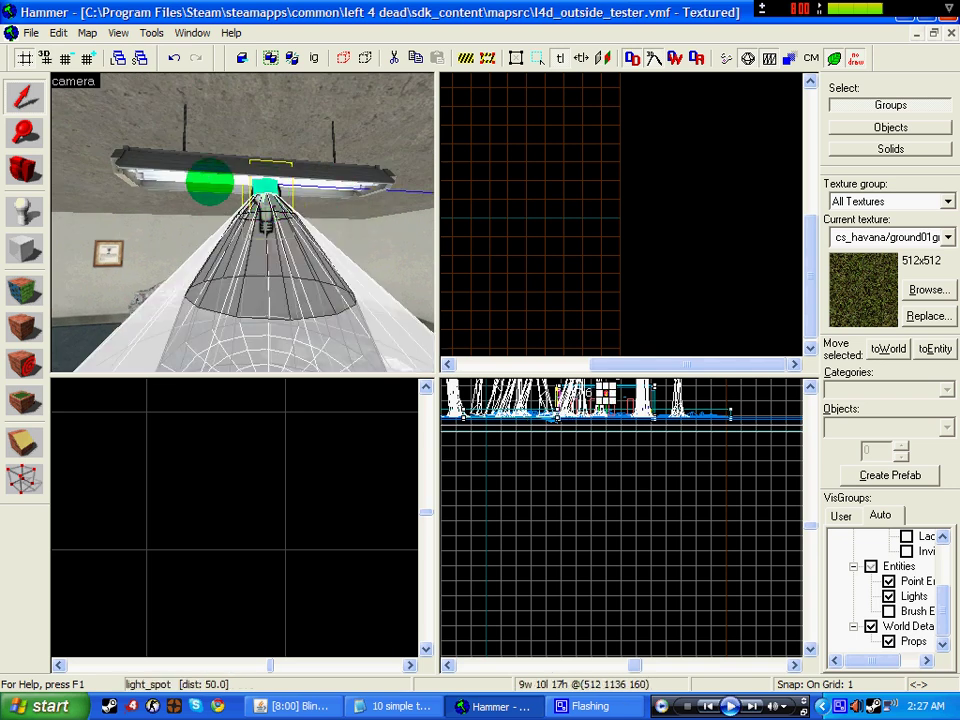
double_click(268, 187)
click(877, 218)
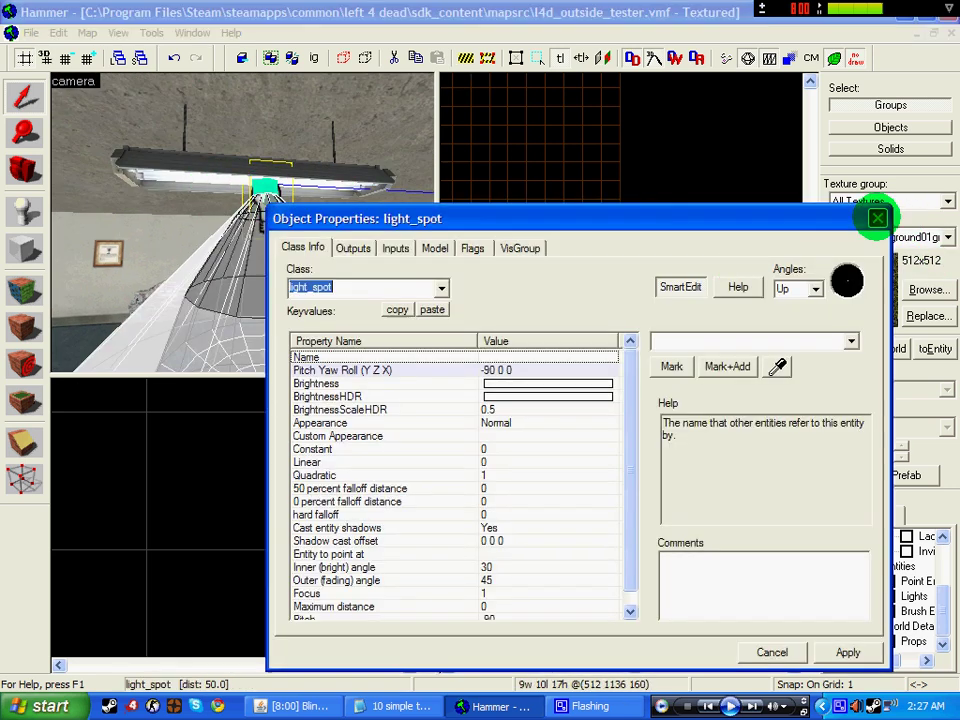
- Review the light_environment entity's Brightness, Ambient and BrightnessHDR properties above the trees, and close its properties
key(a)
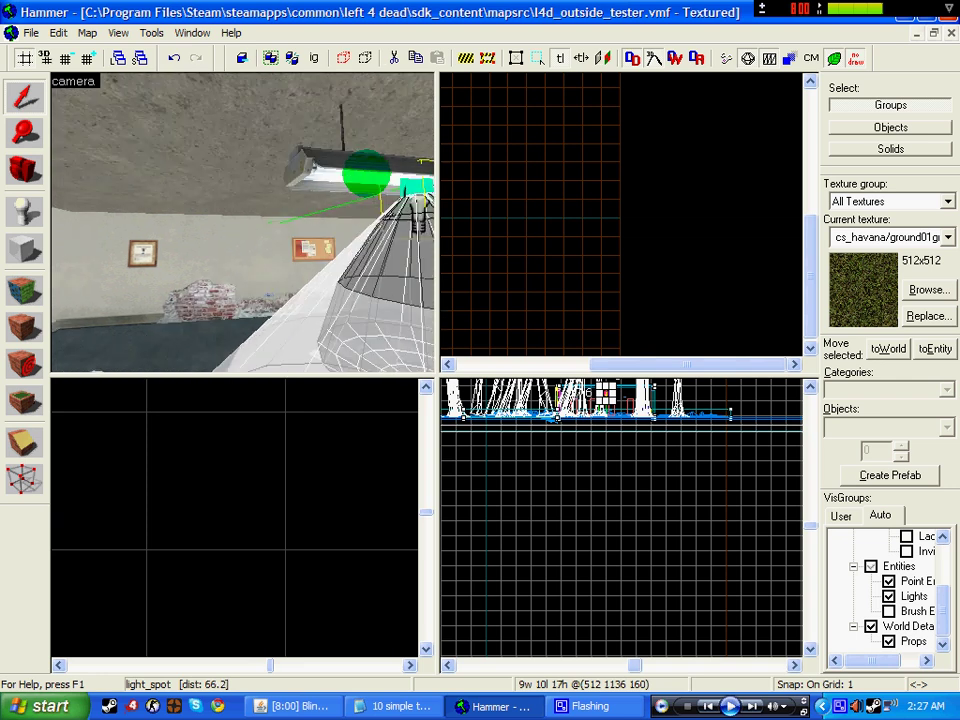
key(Down)
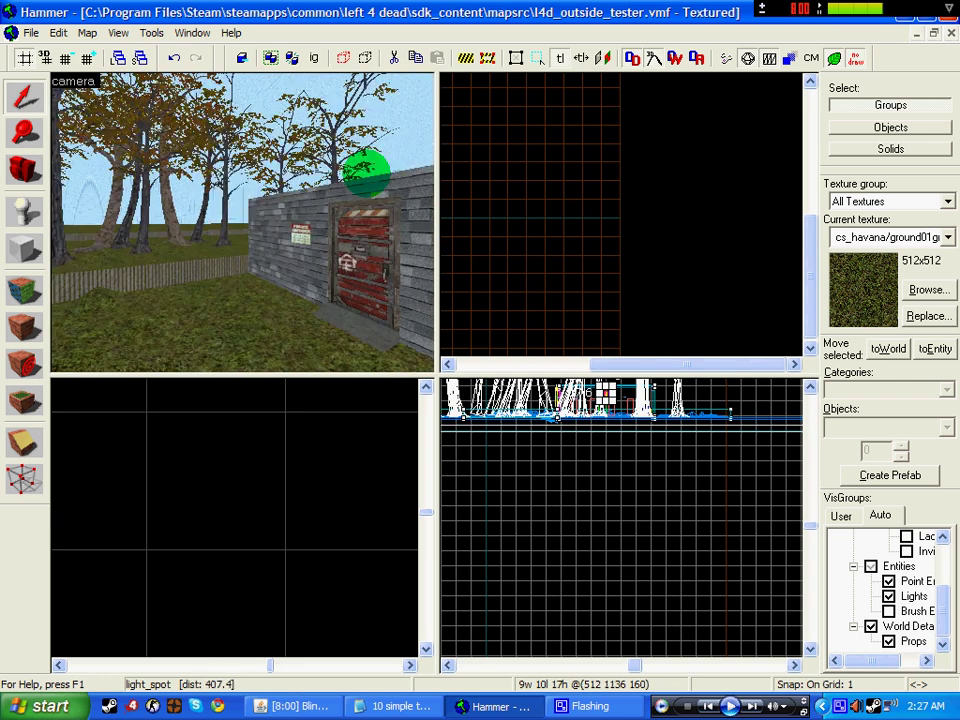
key(w)
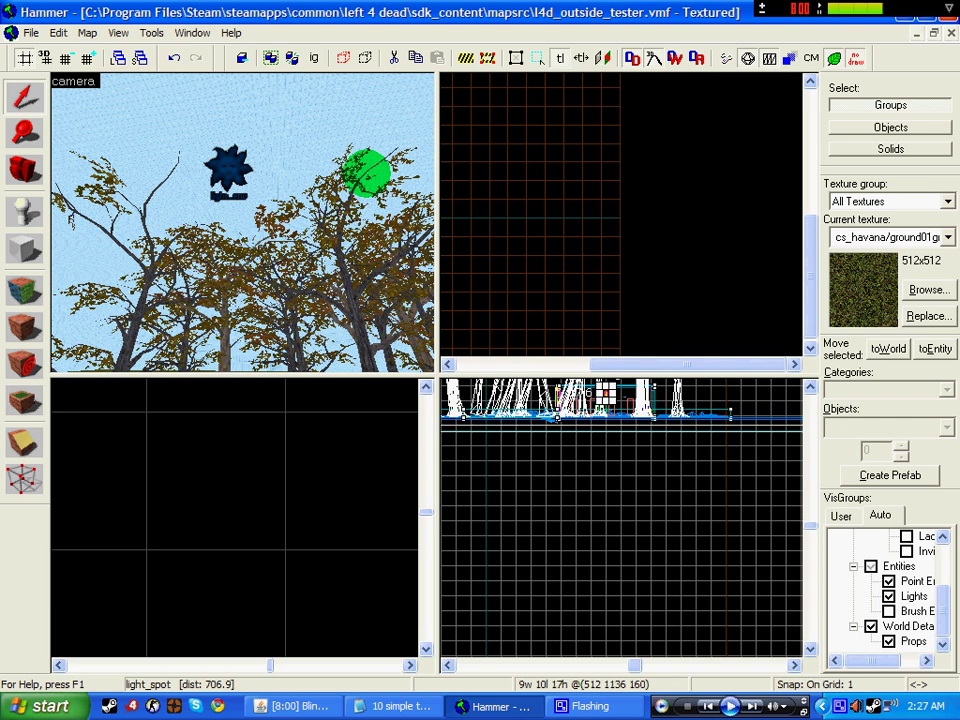
double_click(270, 186)
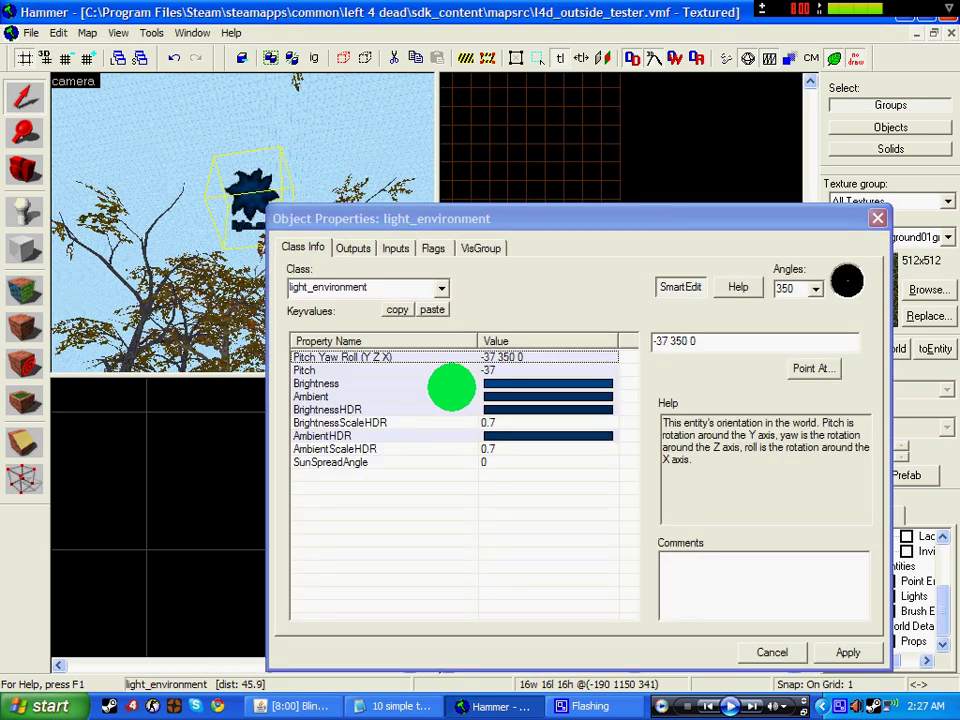
click(446, 382)
click(457, 397)
click(467, 409)
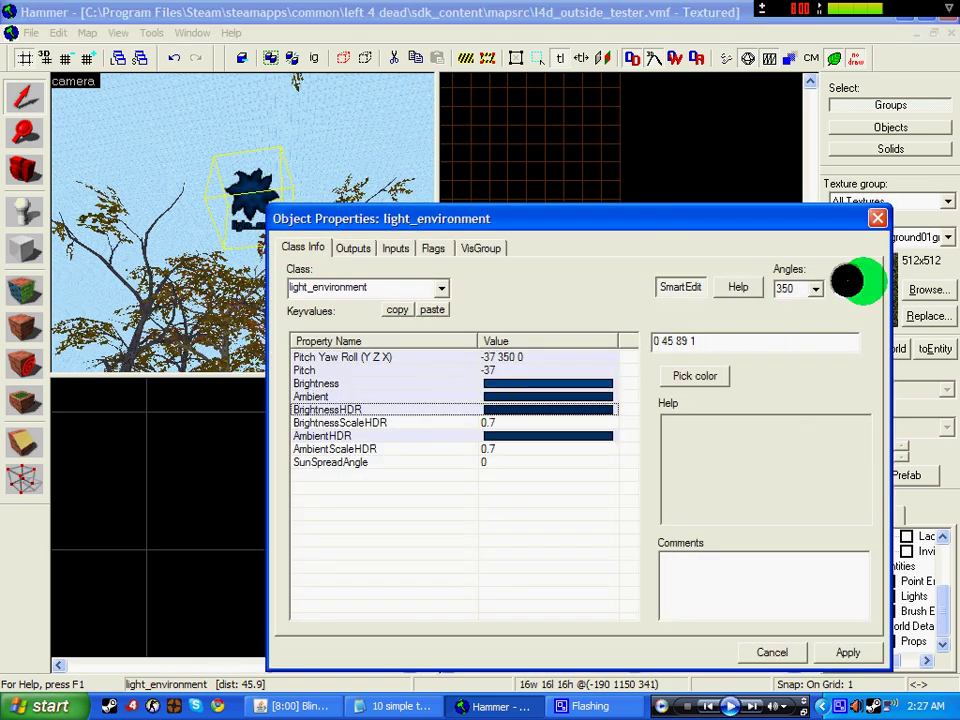
click(876, 218)
- Consult the Notepad tips list, minimize it, and select the large flat ground brush around the building
key(Page_Down)
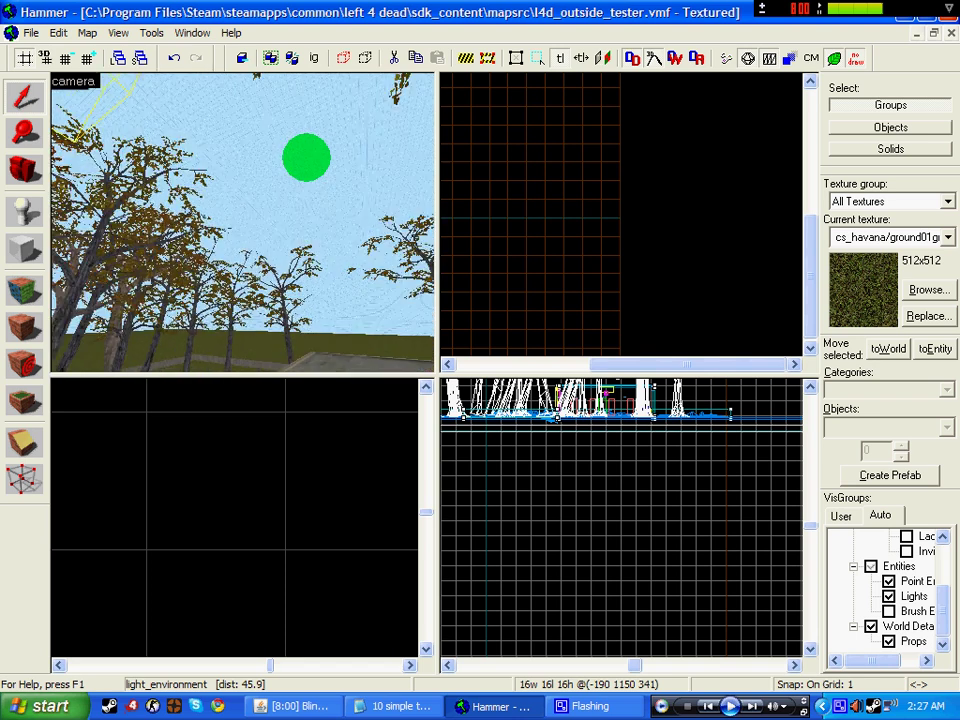
key(Page_Down)
click(372, 703)
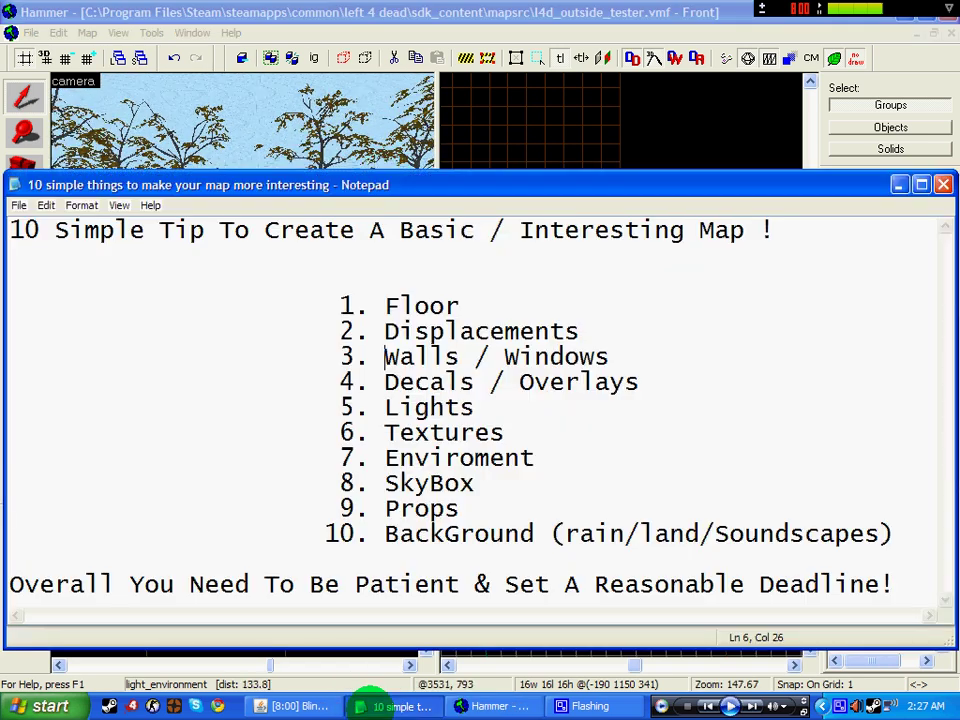
click(900, 185)
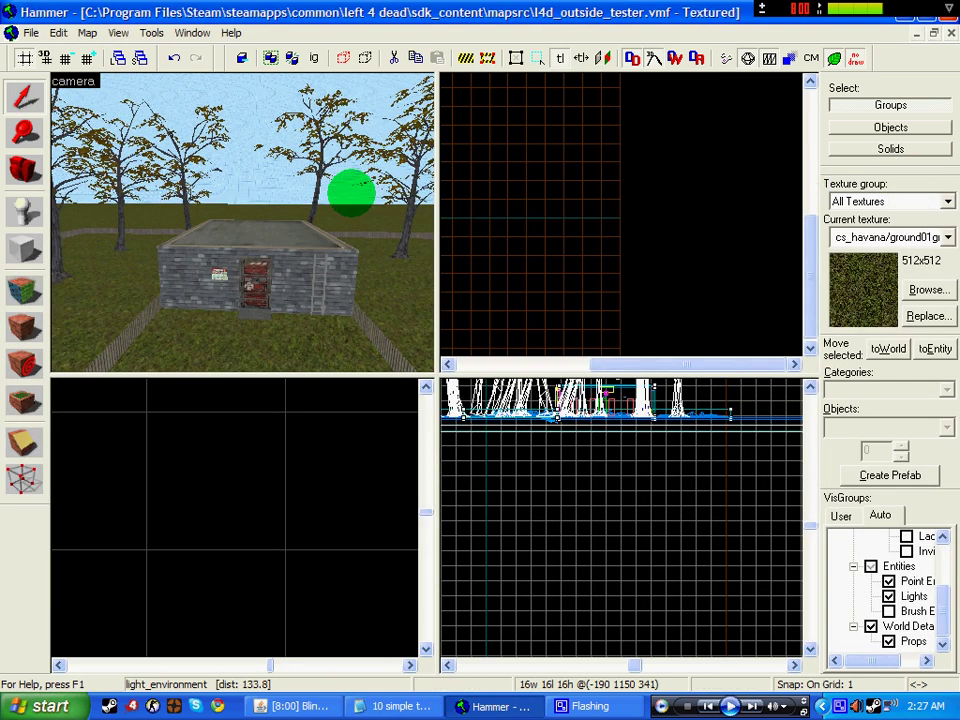
click(259, 205)
key(Down)
key(w)
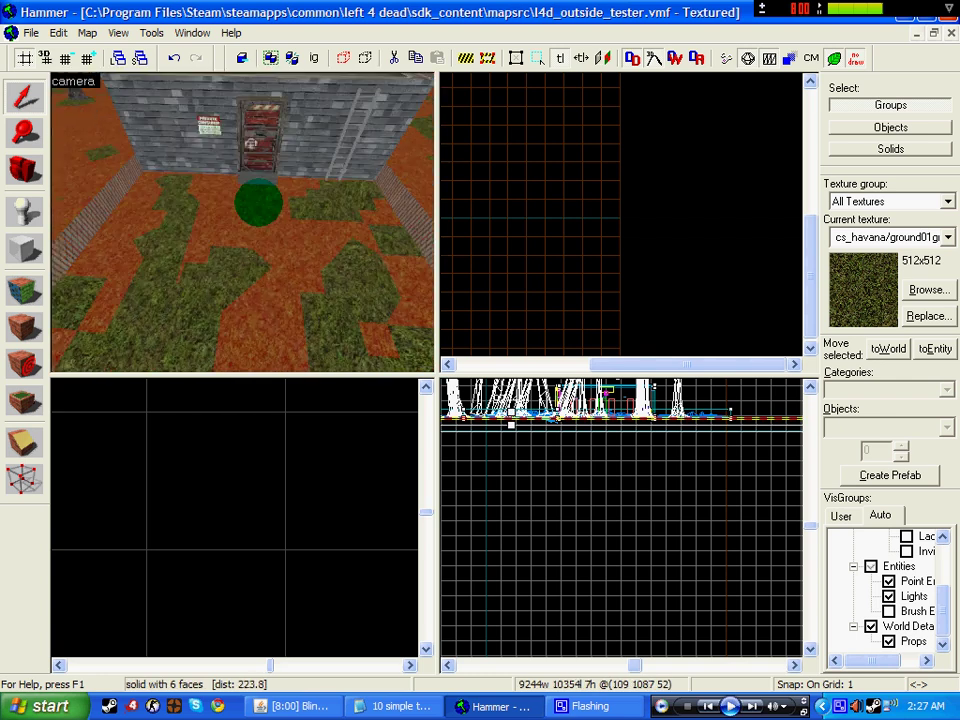
- Examine the textures of the building's front wall, red door, doorstep and warning sign up close
key(Up)
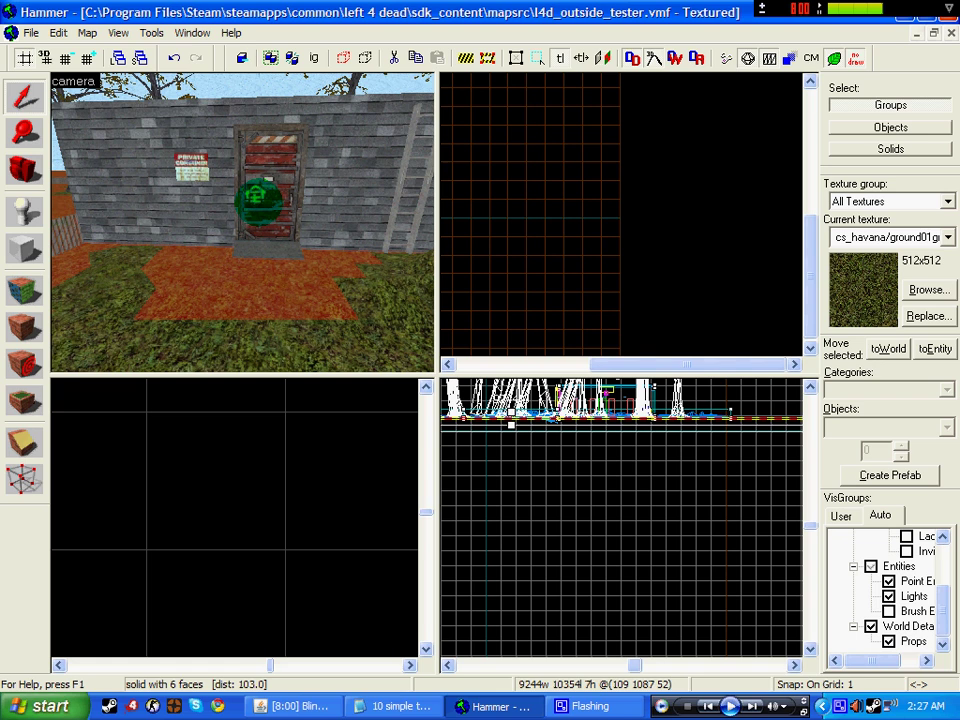
key(w)
key(Up)
key(s)
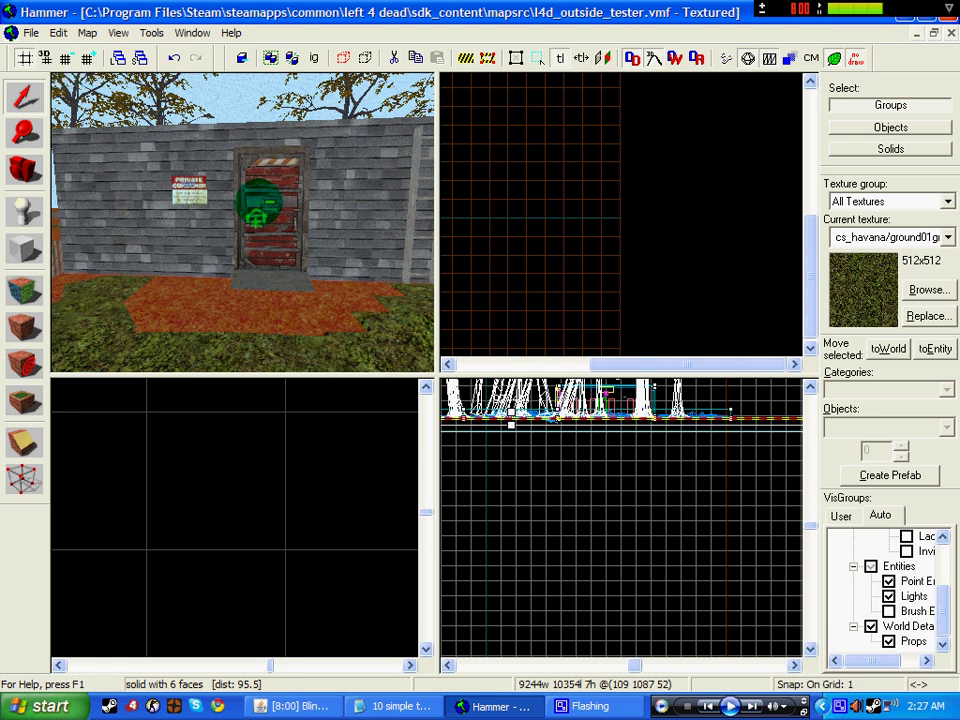
key(w)
key(s)
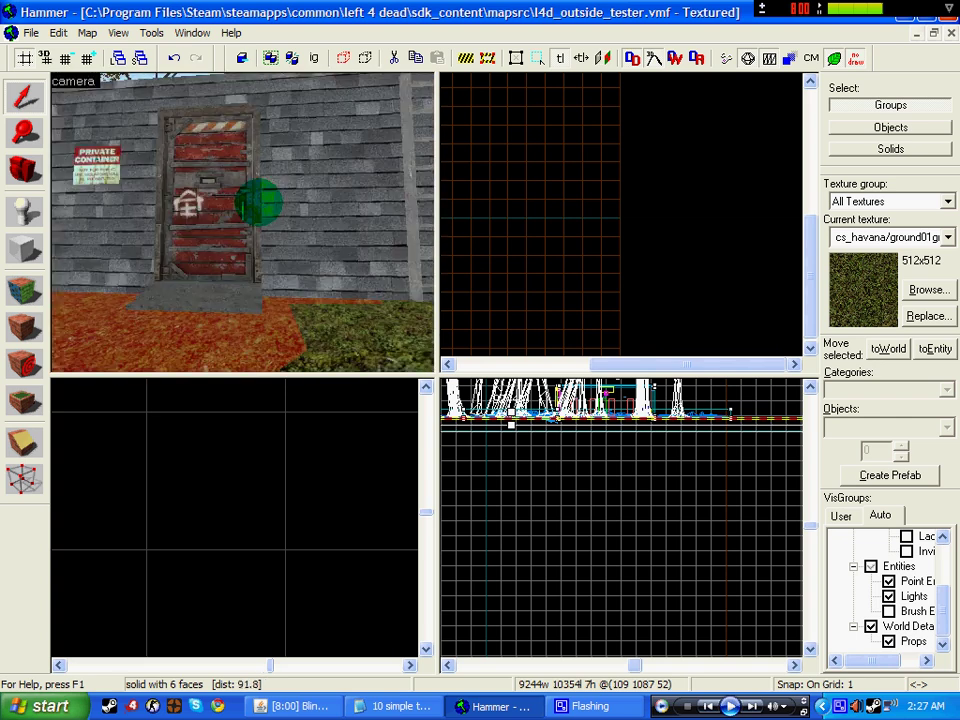
scroll(259, 203, down, 5)
- Consult the Notepad tips list, return to Hammer, and examine the yard's trees, fence and ground around the building
click(396, 706)
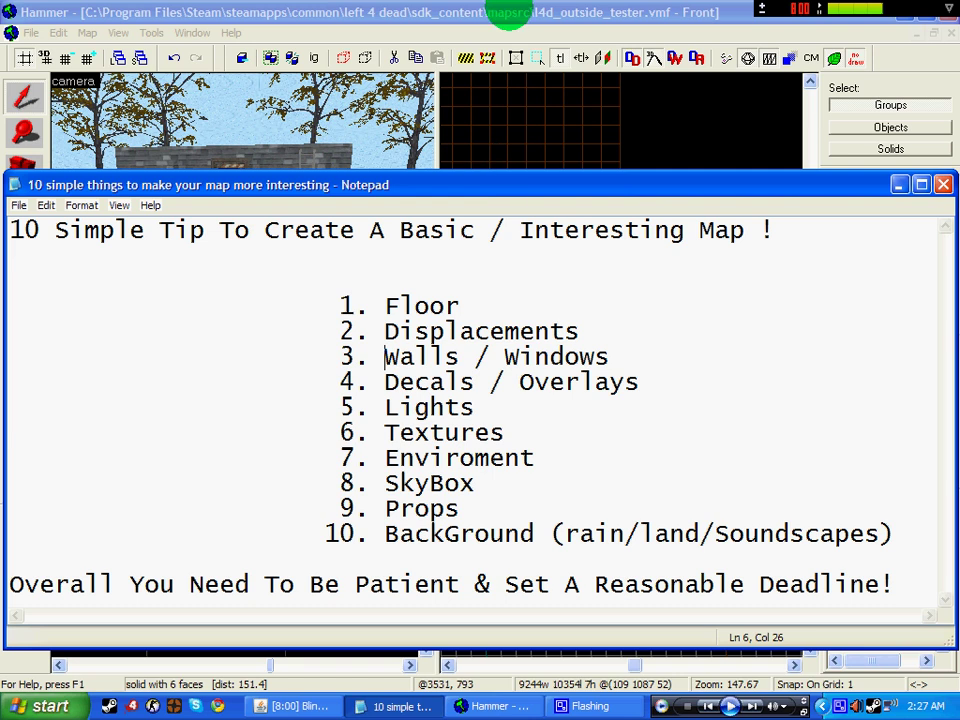
click(506, 9)
scroll(270, 180, up, 6)
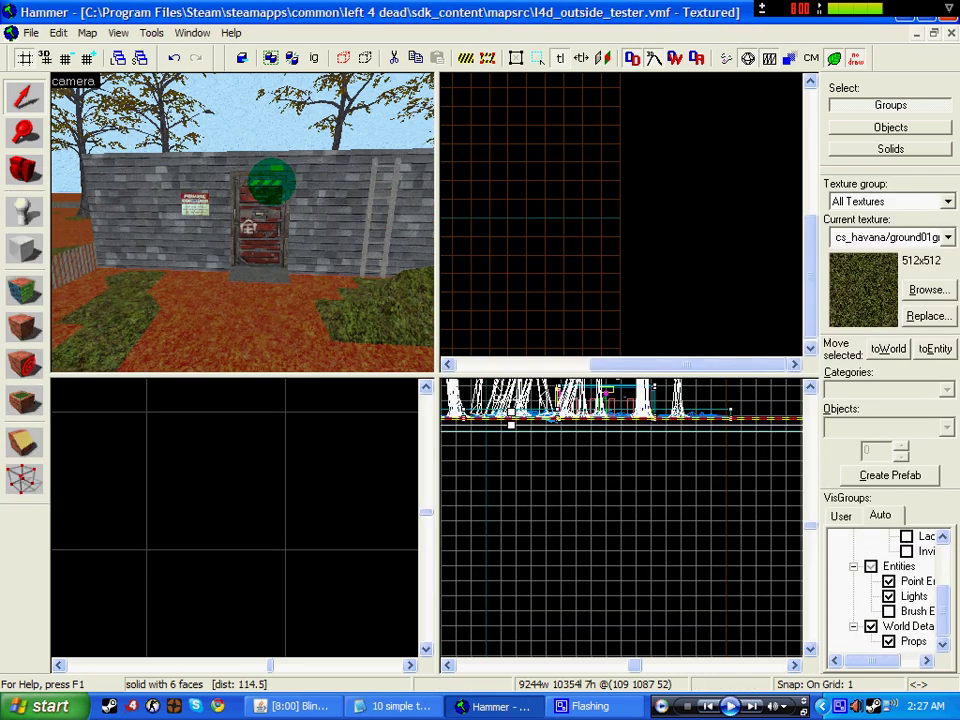
key(s)
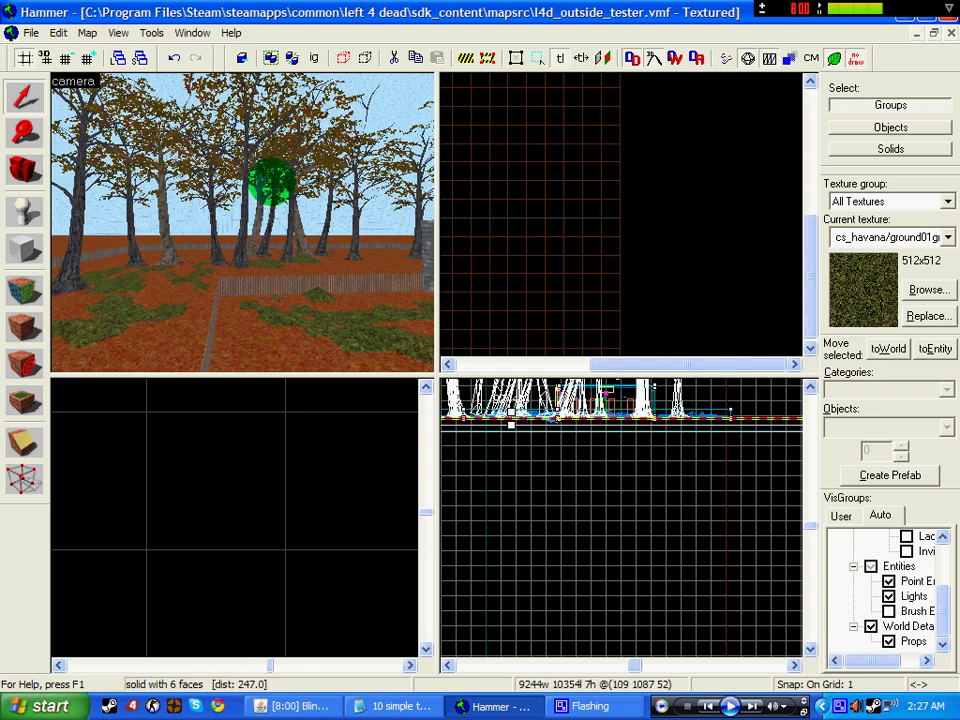
key(Right)
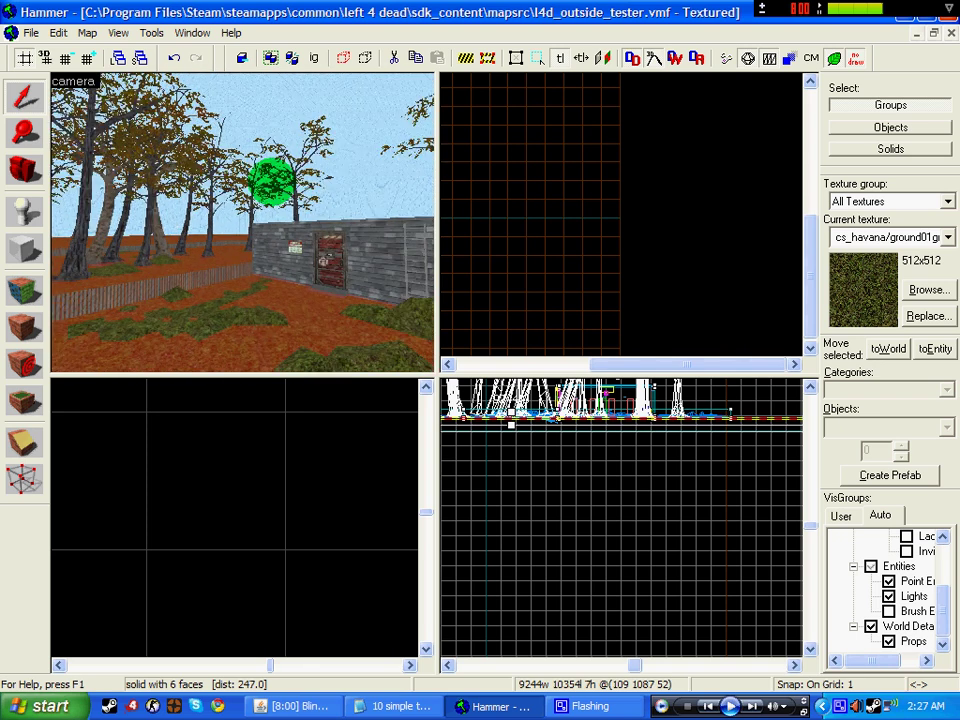
key(Up)
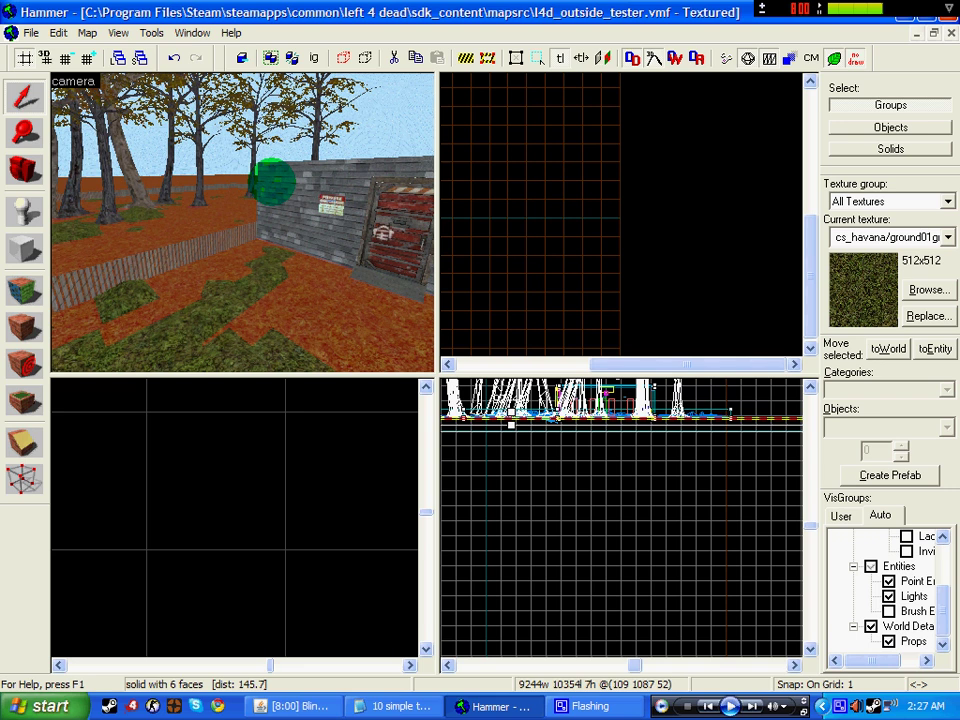
key(Left)
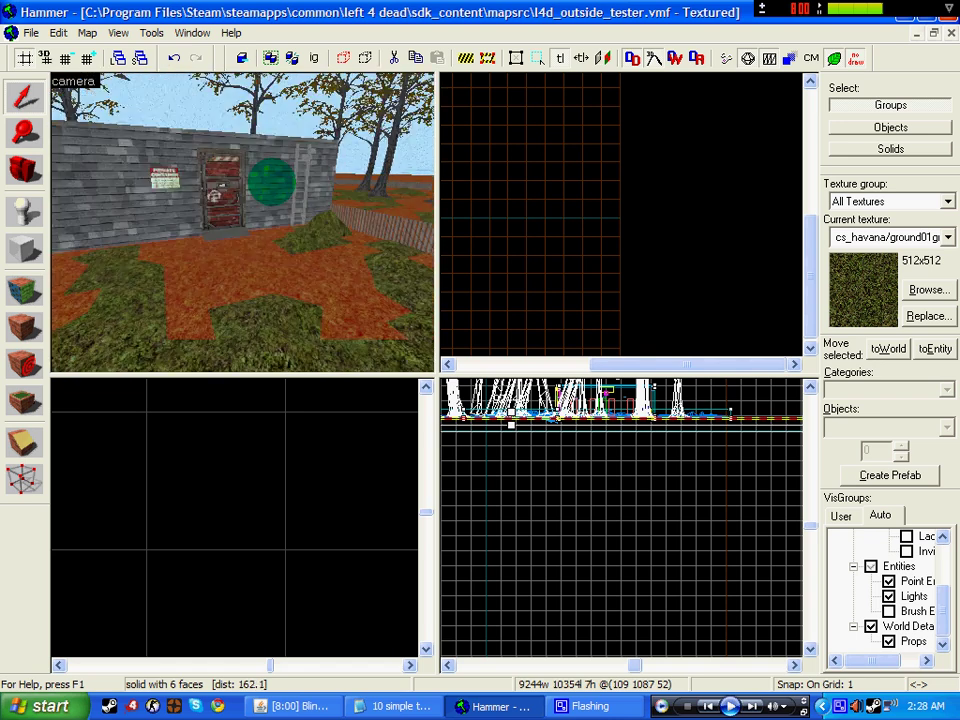
- Point out the SkyBox tip in the Notepad list, return to Hammer, and examine the skyscrapers in the 3D skybox
click(400, 706)
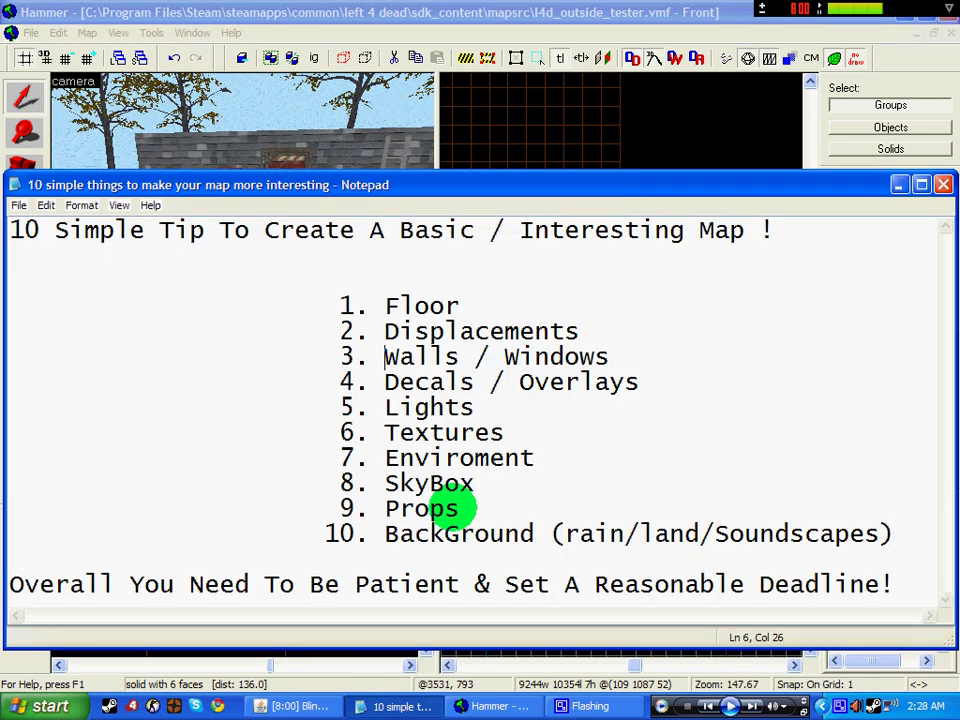
click(401, 483)
click(531, 9)
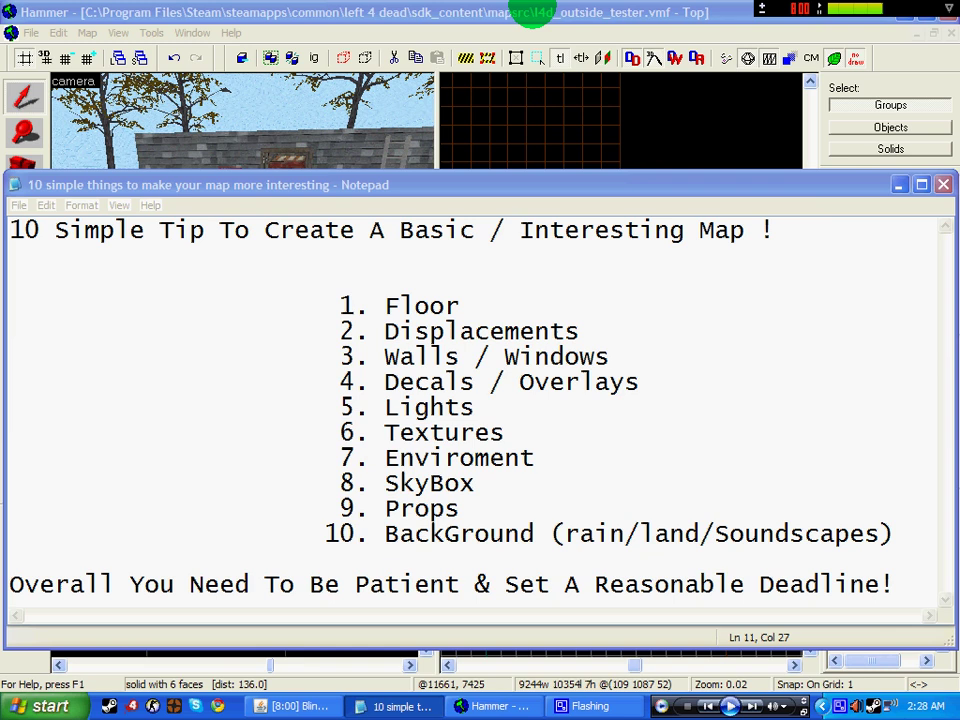
click(311, 146)
scroll(302, 125, down, 4)
scroll(301, 125, down, 5)
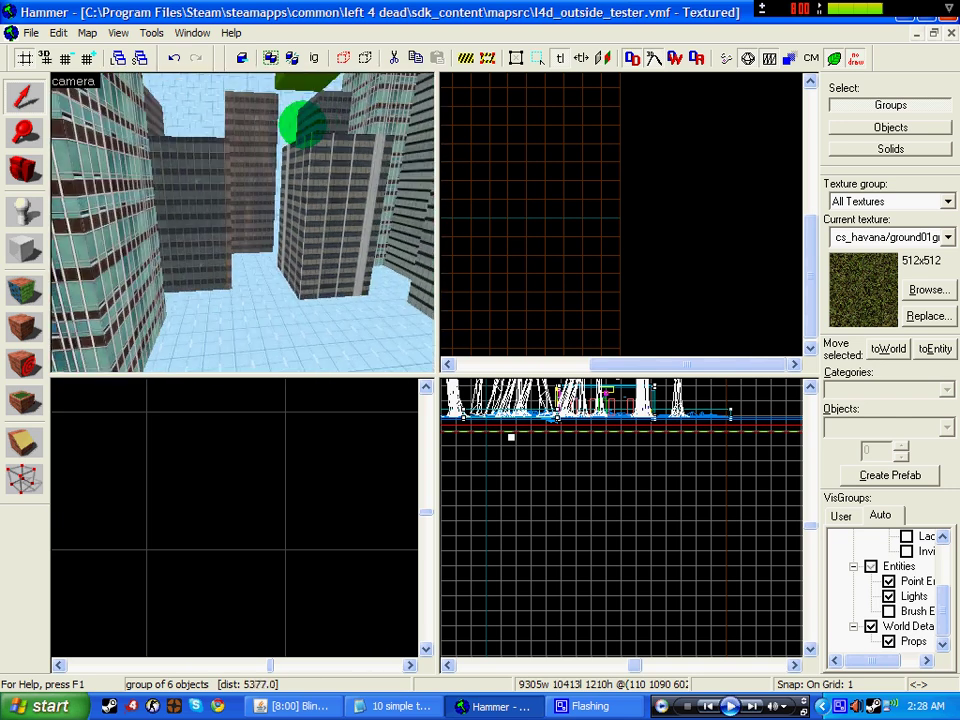
- Delete several skyscraper brushes near the sky_camera in the 3D skybox
click(299, 137)
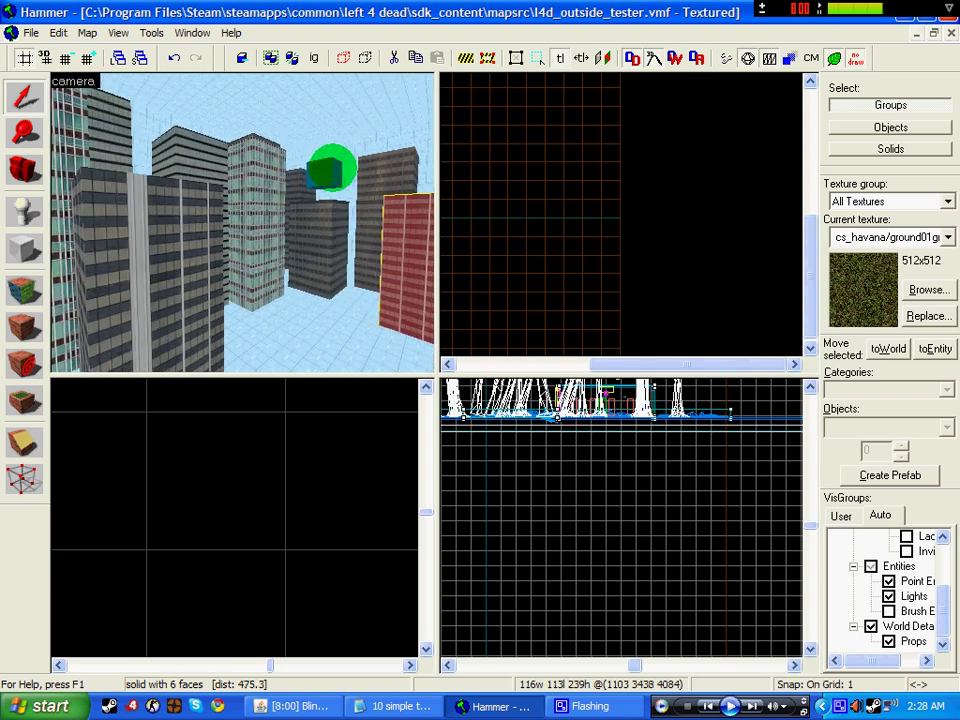
key(Delete)
click(182, 238)
key(Delete)
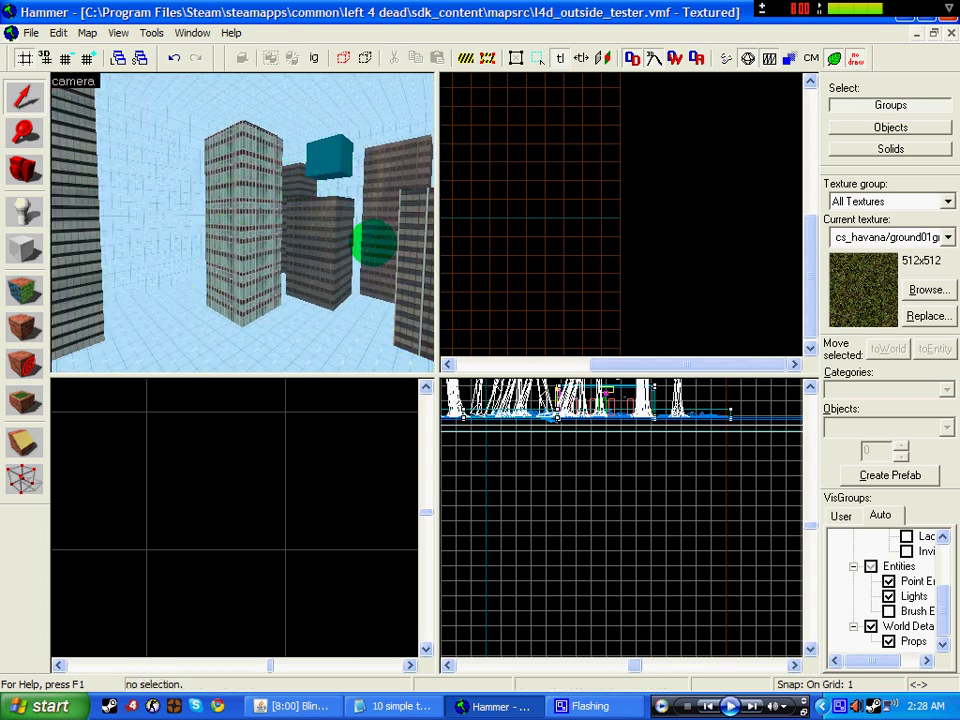
click(388, 239)
key(Delete)
click(406, 239)
key(Escape)
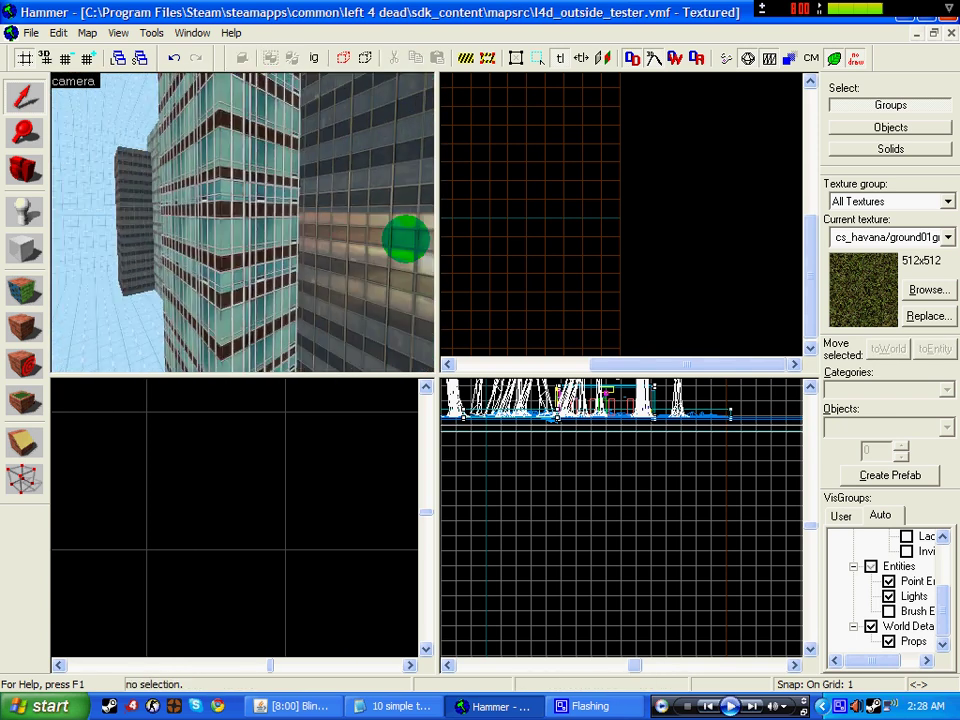
- Remove the dark skyscraper brush standing in front of the other towers in the 3D skybox, and select the one behind
click(234, 241)
key(Escape)
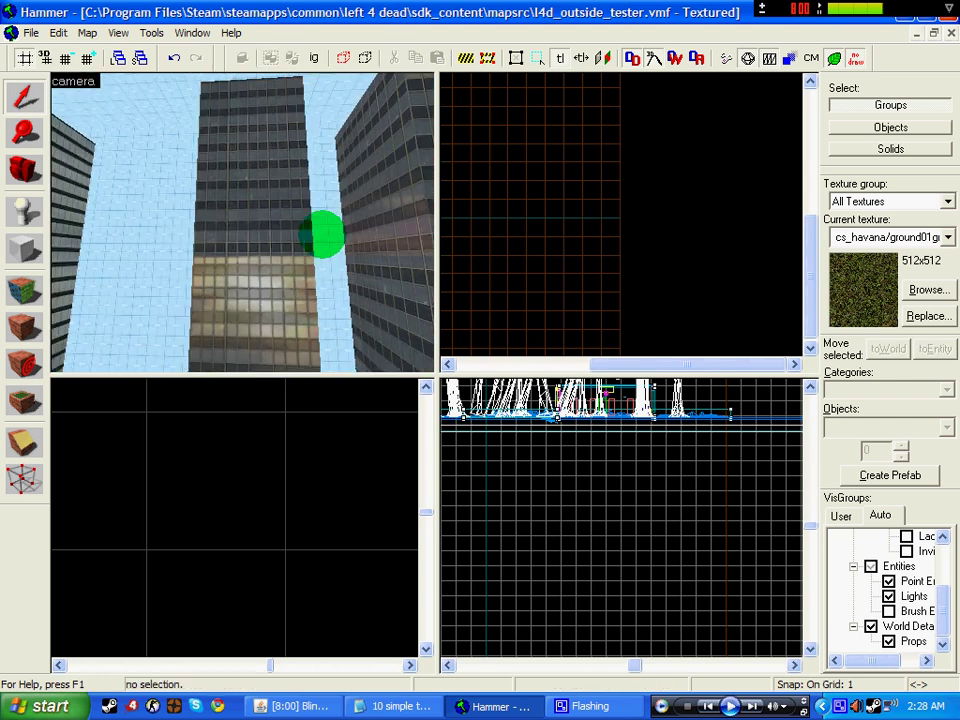
click(390, 228)
key(s)
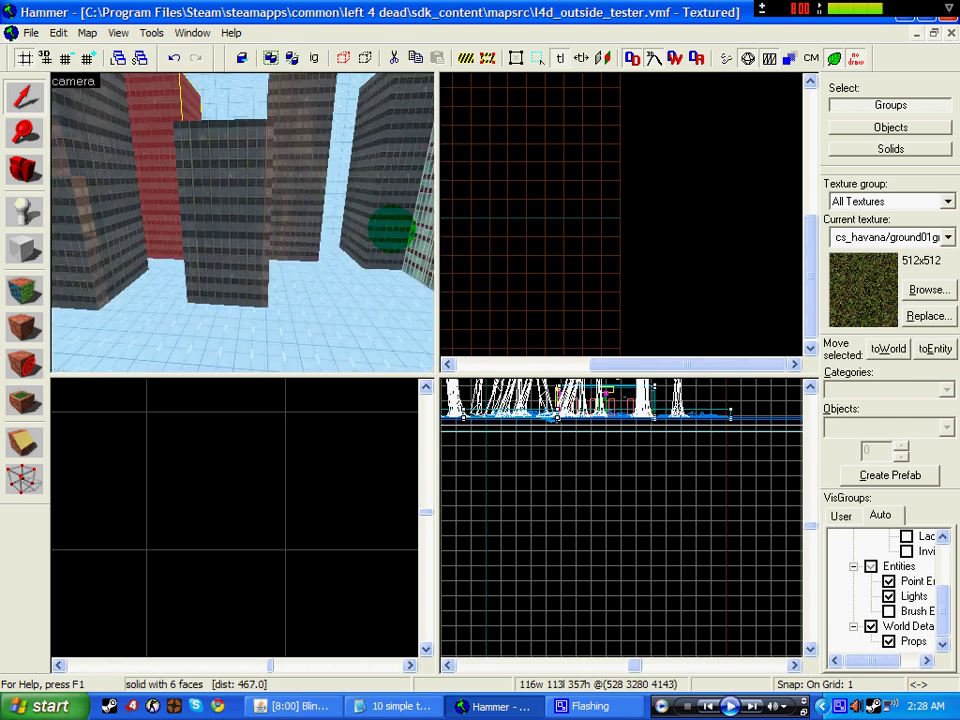
click(269, 212)
key(Delete)
click(281, 205)
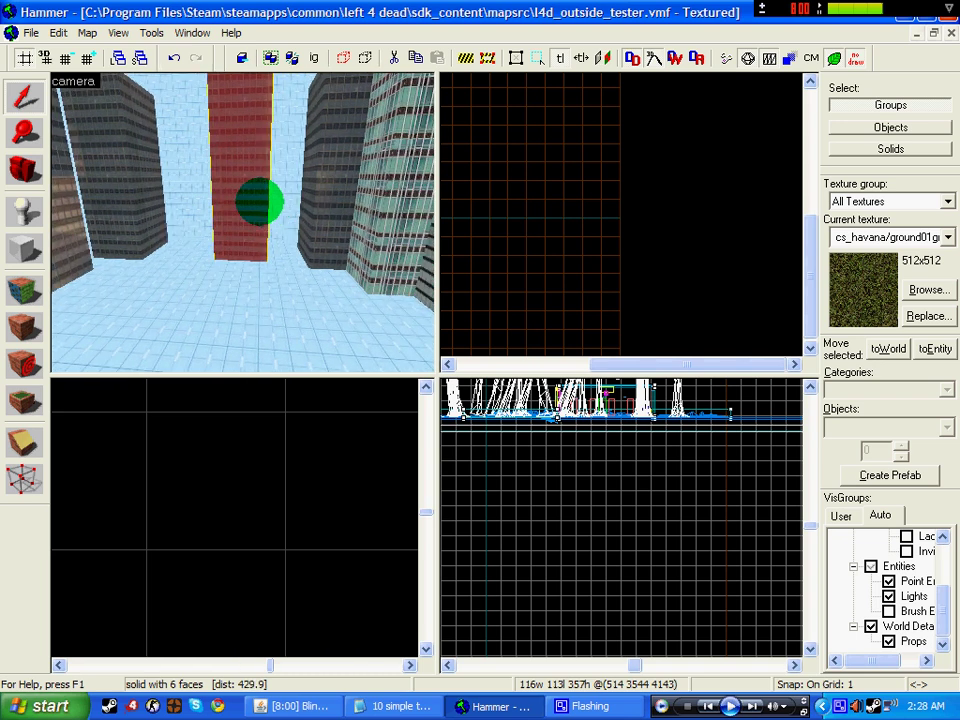
- Back away from the towers in the 3D skybox and select the sky_camera entity between them
key(s)
key(s)
click(246, 180)
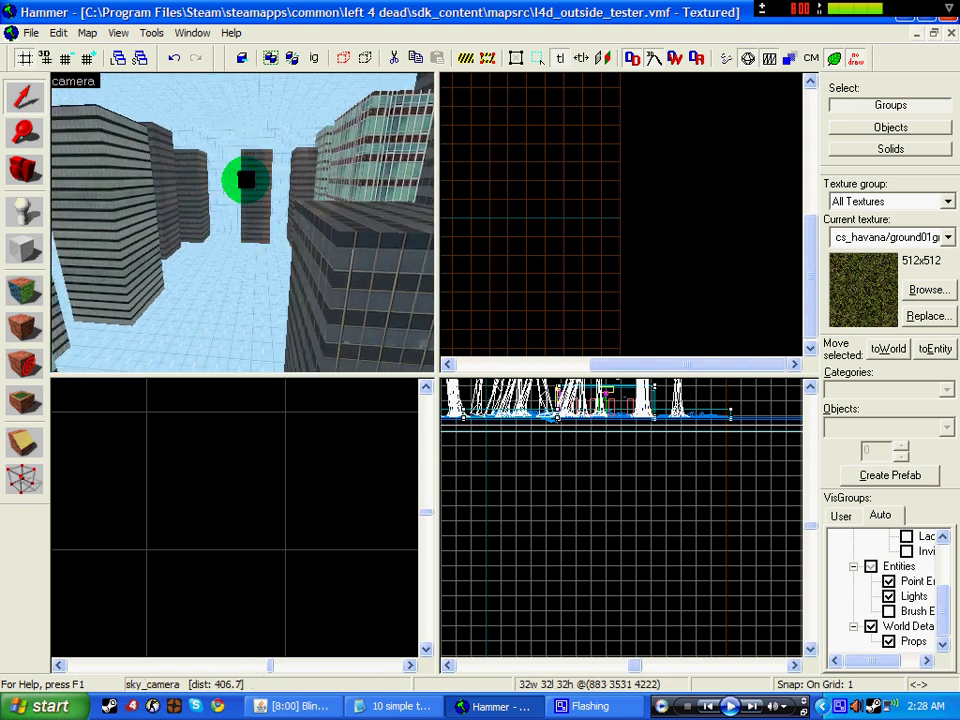
- Select nine skyscraper brushes around the sky_camera together, and view the group from the side
key(w)
key(s)
click(132, 200)
ctrl+click(150, 178)
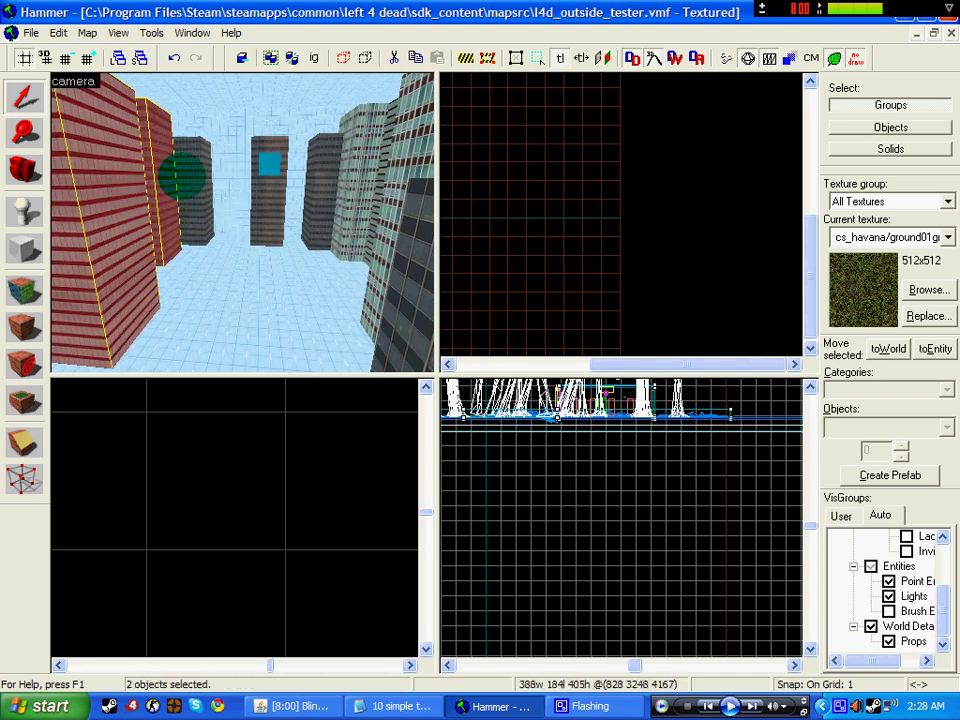
ctrl+click(187, 177)
ctrl+click(272, 209)
ctrl+click(320, 199)
ctrl+click(363, 188)
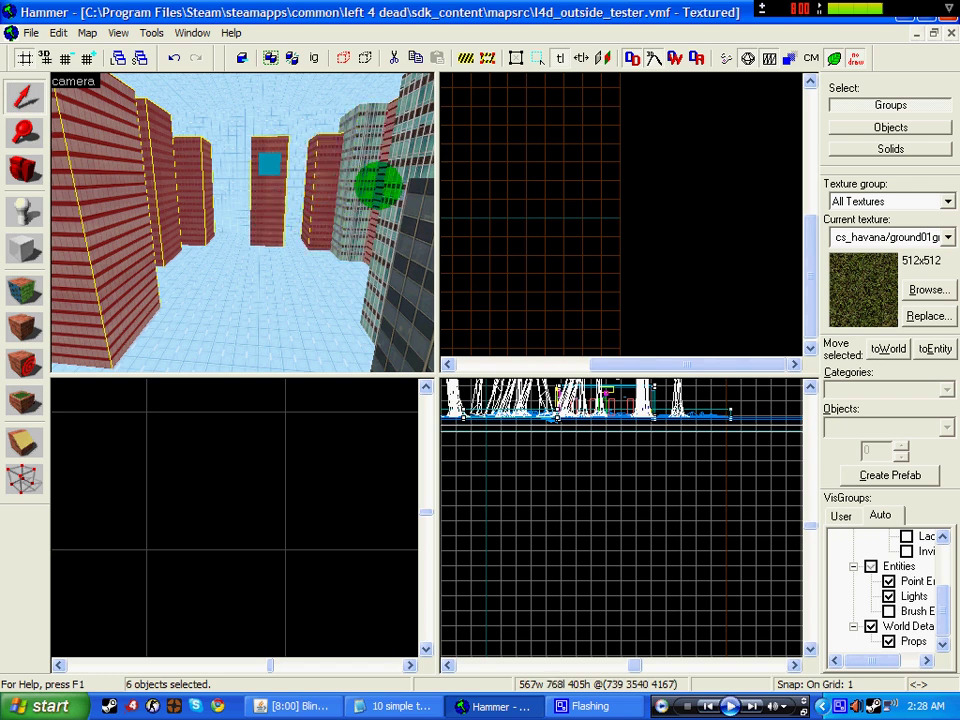
ctrl+click(385, 183)
ctrl+click(405, 200)
key(s)
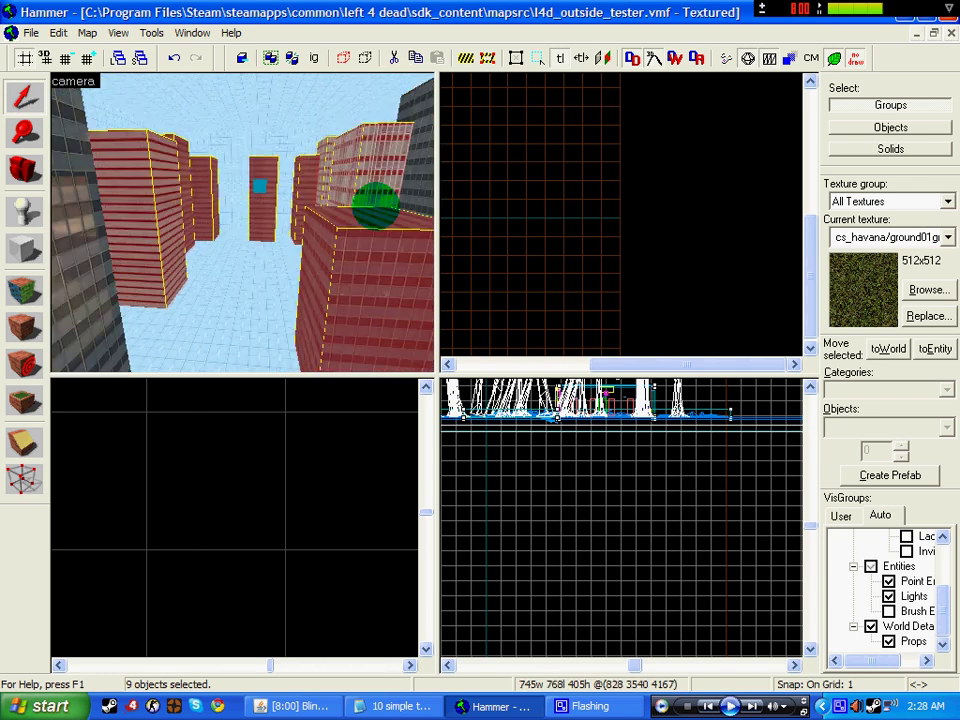
key(Left)
key(d)
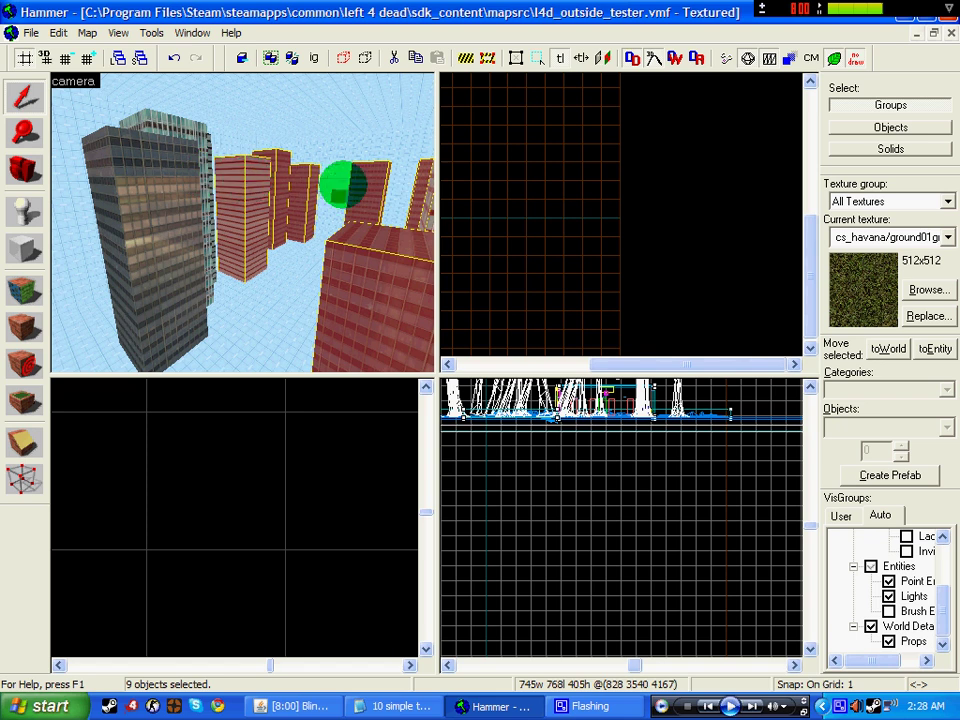
- Locate the selected skyscrapers in the front view and stretch them upward to an overall height of 436 units
scroll(589, 274, down, 4)
scroll(260, 447, down, 11)
scroll(235, 520, down, 20)
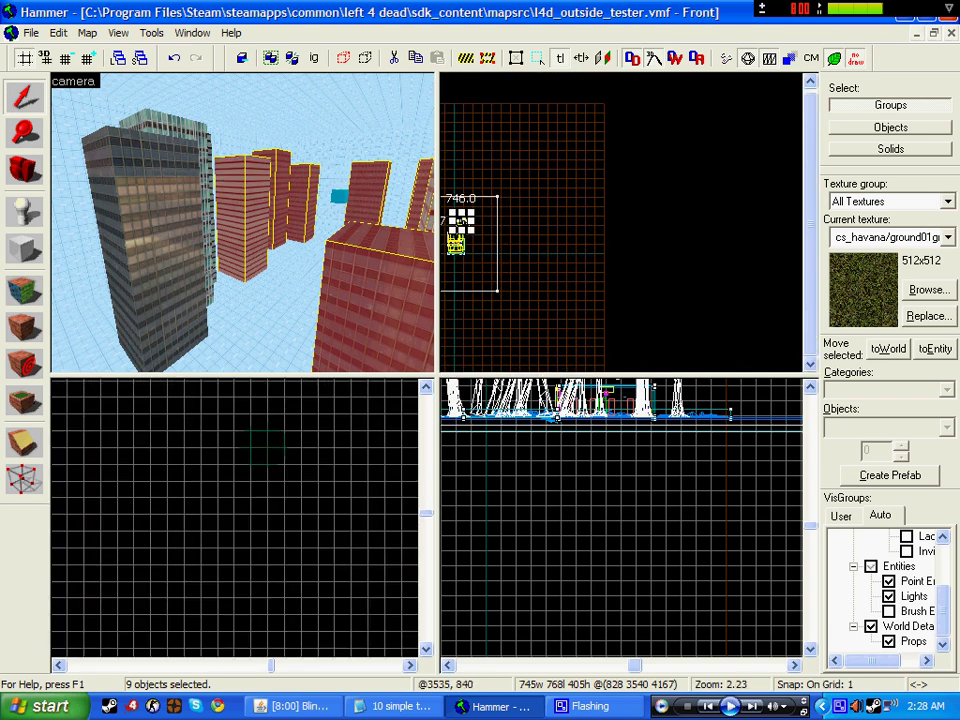
scroll(220, 502, up, 8)
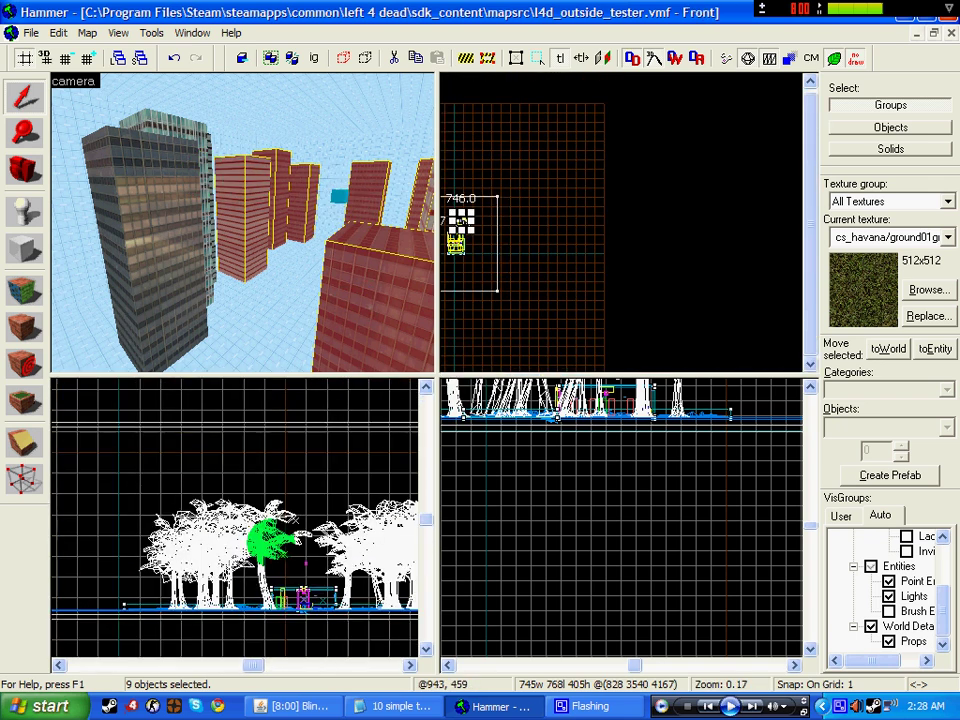
scroll(267, 536, down, 14)
middle_drag(319, 431, 229, 502)
scroll(235, 520, up, 12)
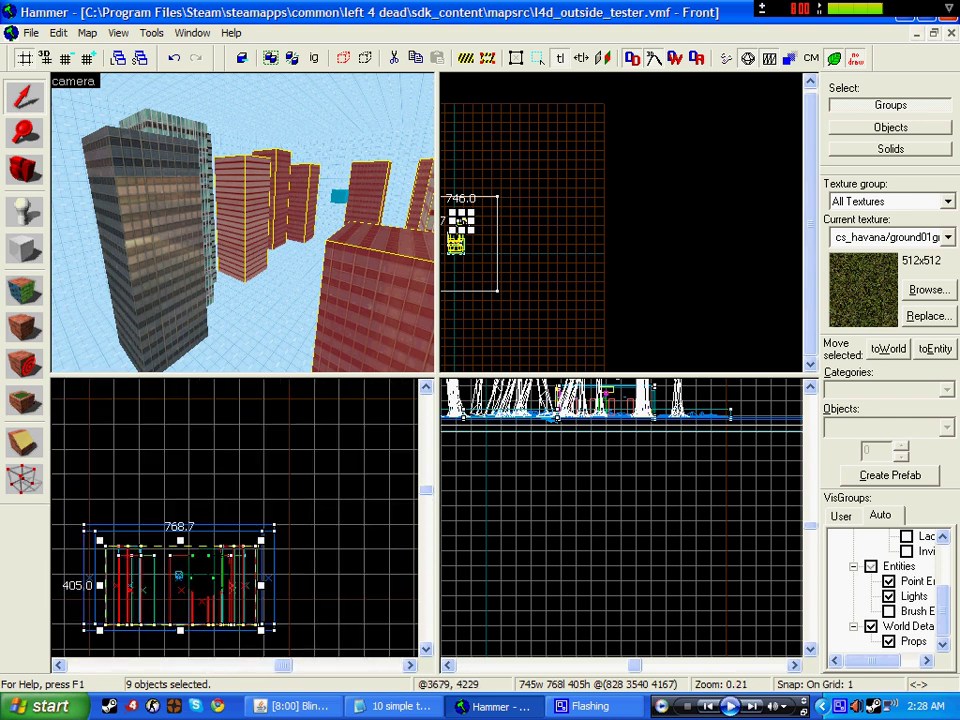
key(shift+z)
key(shift+z)
key(shift+z)
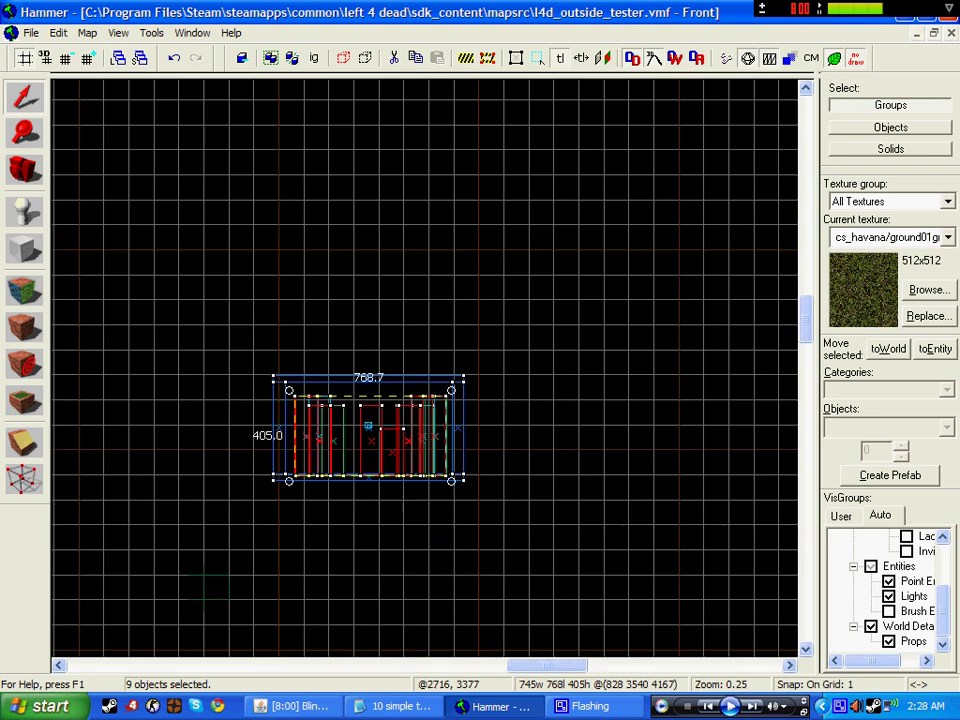
scroll(339, 403, up, 8)
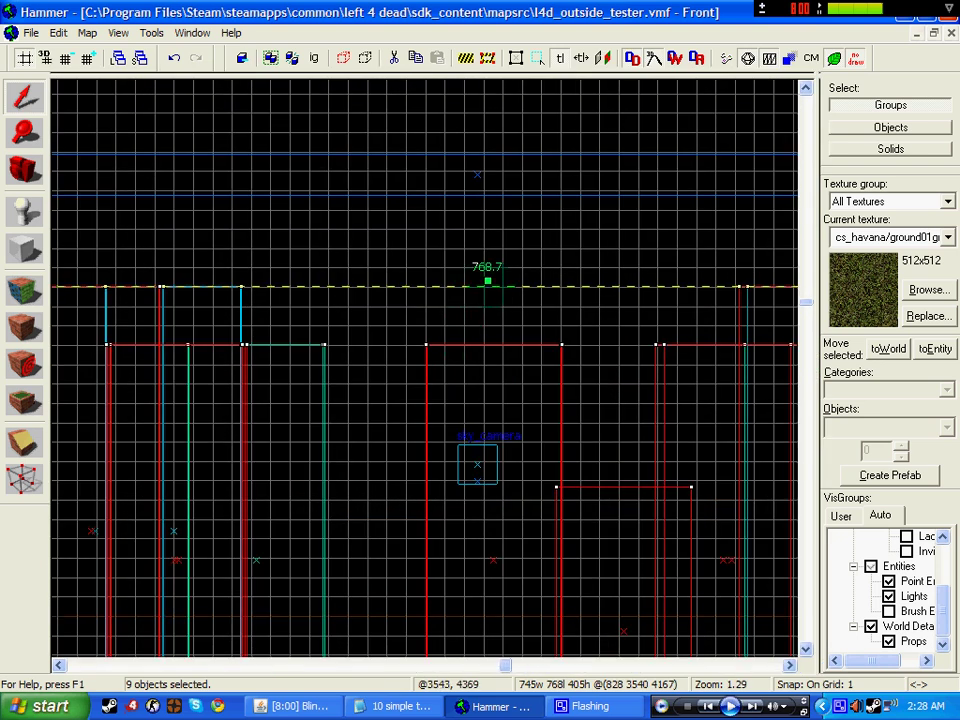
key(shift+z)
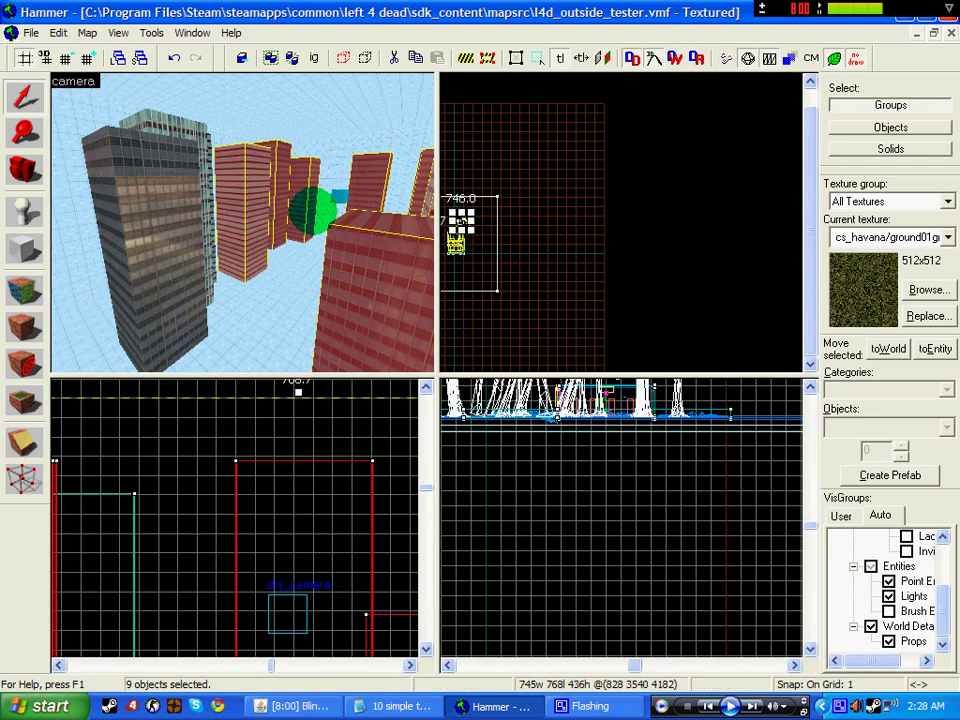
- Return the camera from the skybox to the fenced yard, select its ground displacement, and maximize the camera view
click(348, 193)
key(z)
key(w)
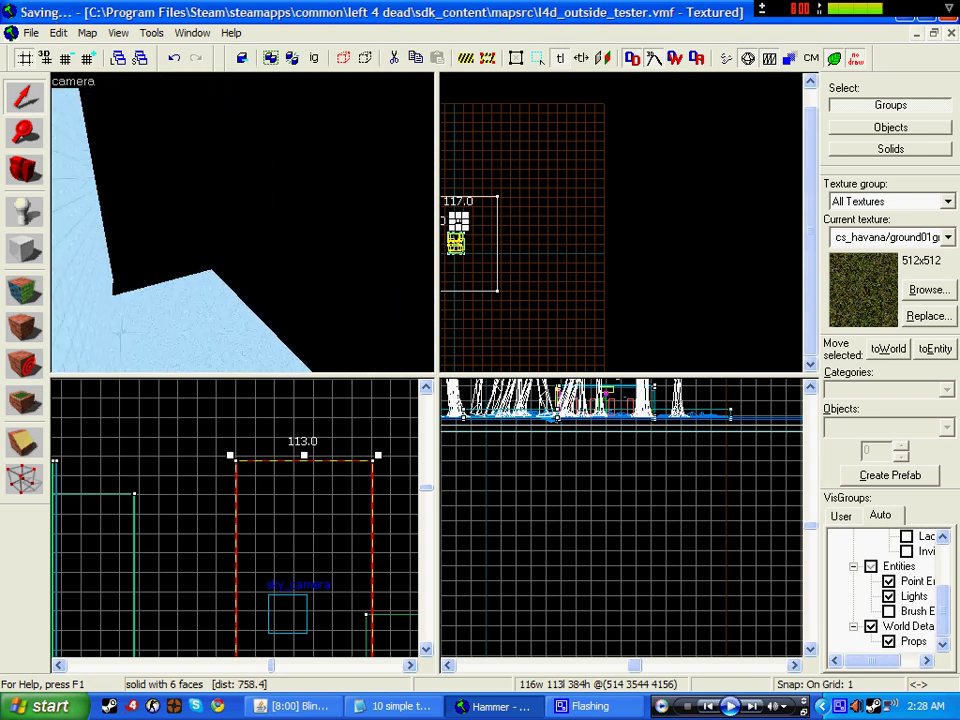
key(w)
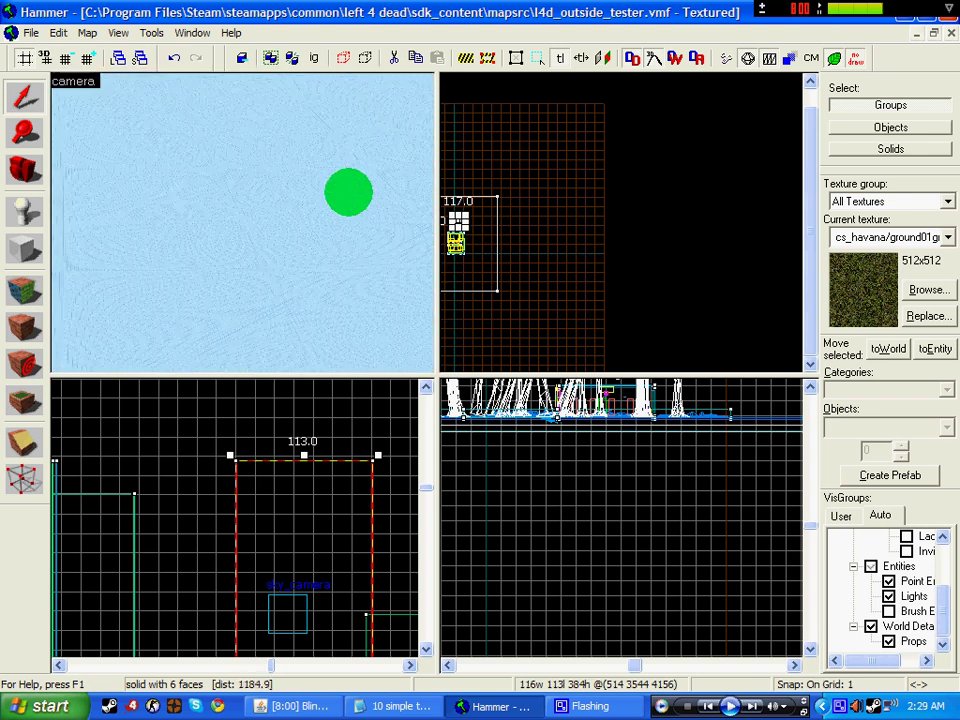
key(w)
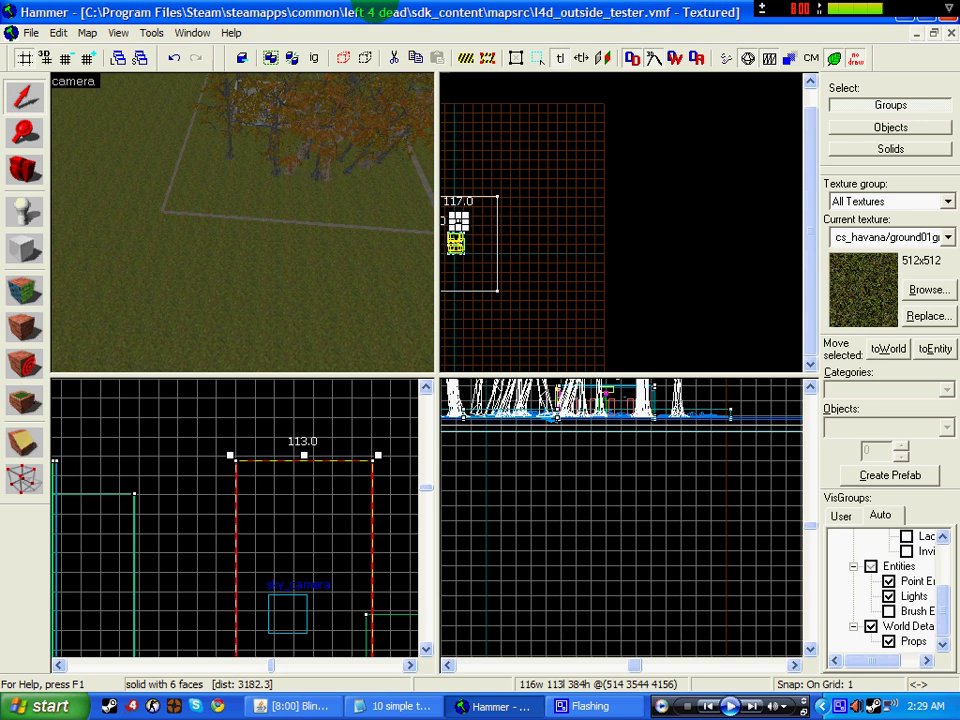
key(w)
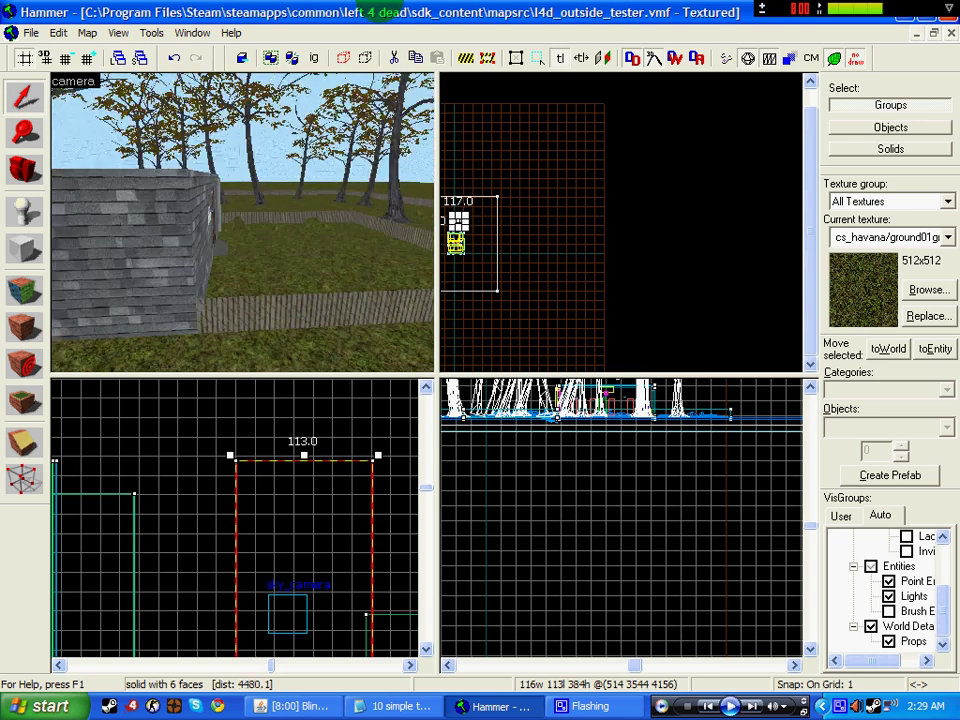
key(s)
click(261, 255)
key(shift+z)
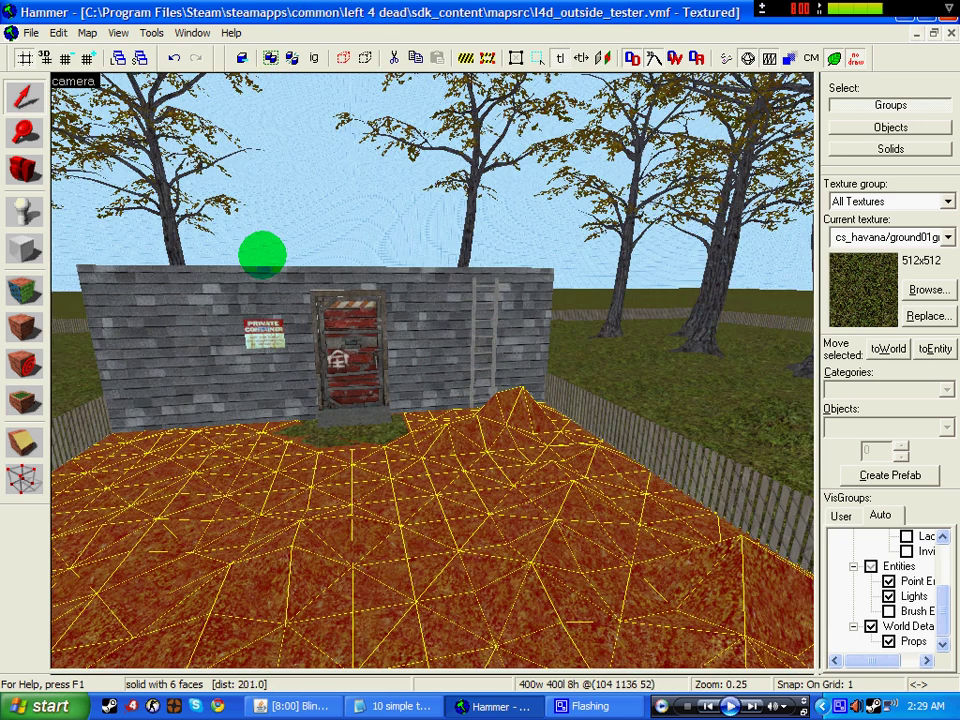
- Consult the Props tip in the Notepad list, return to Hammer, and examine the trees and fences around the yard
click(413, 705)
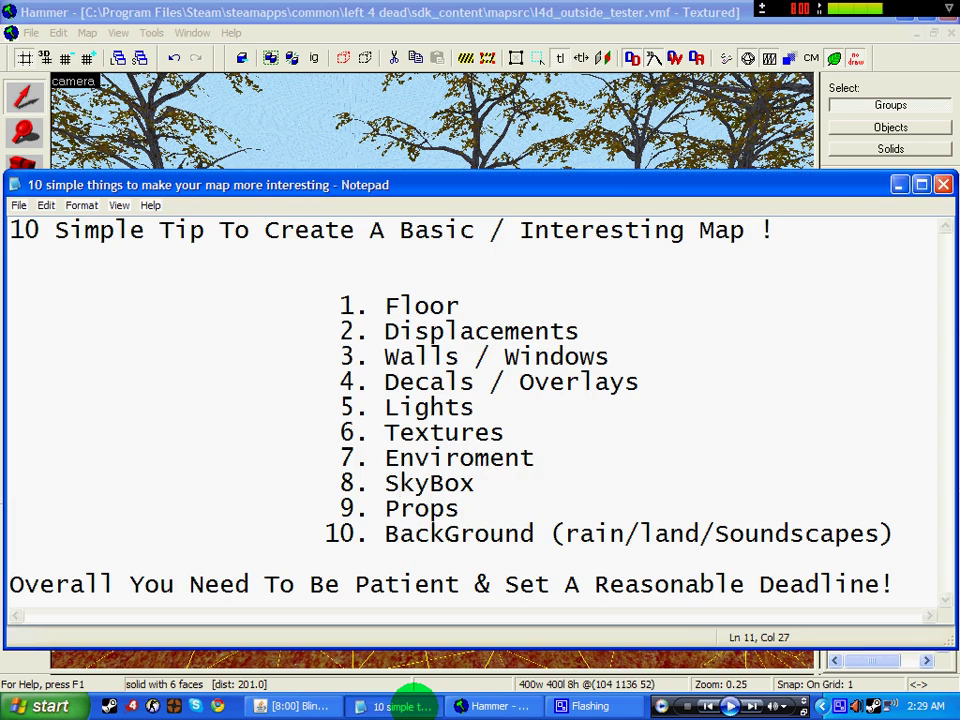
click(465, 18)
key(s)
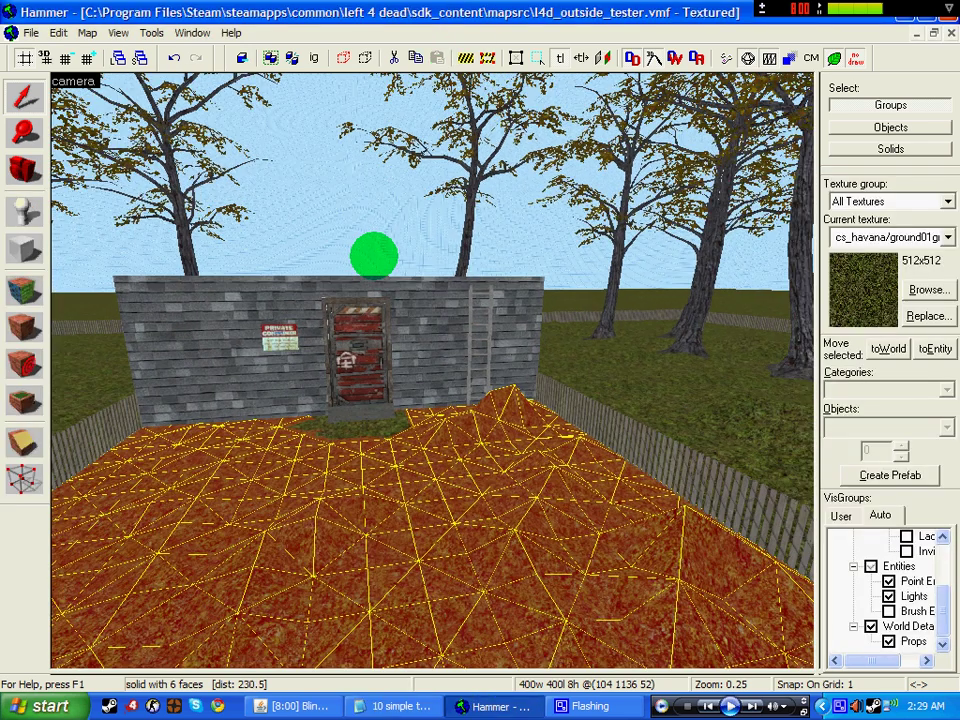
key(Left)
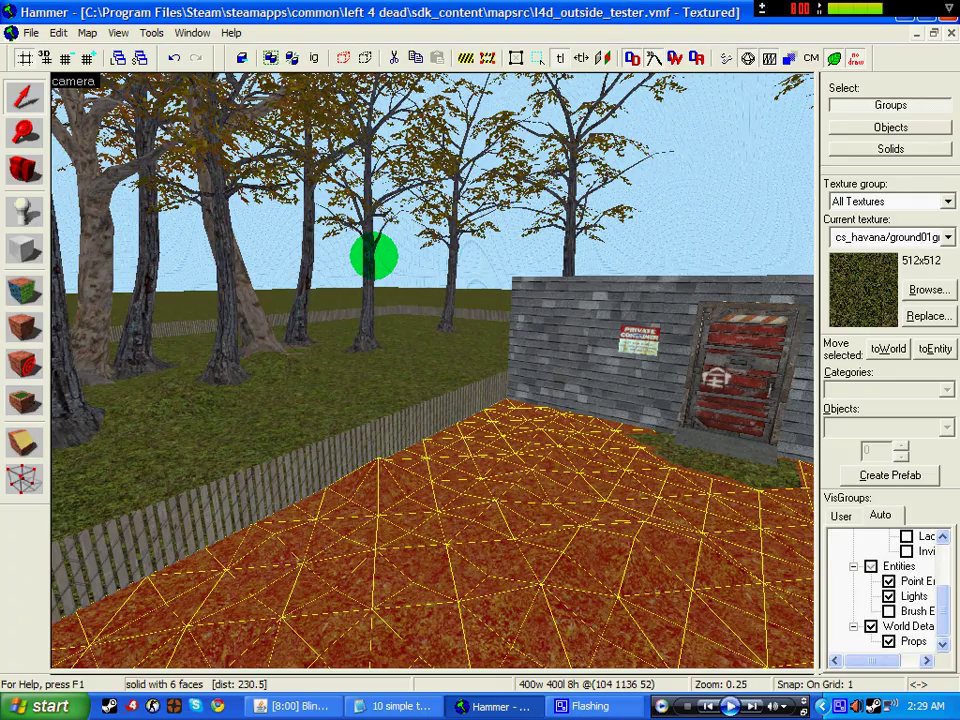
key(Right)
key(w)
key(Right)
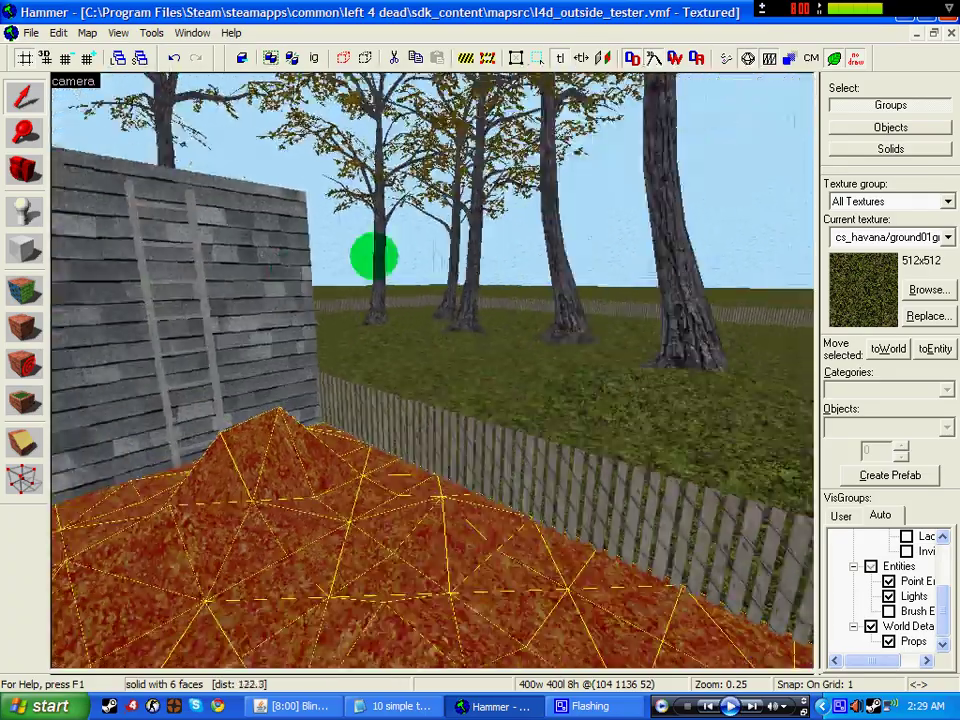
- Select the red door prop and its frame on the building's front wall as prop examples
drag(374, 255, 374, 255)
key(w)
click(374, 255)
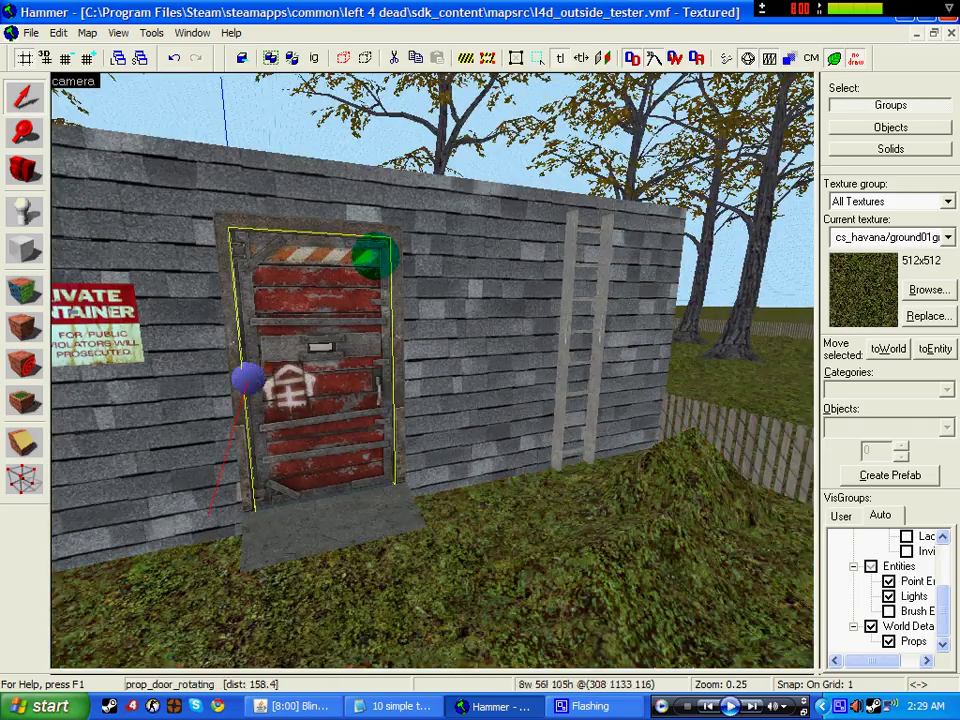
click(287, 221)
key(s)
- Consult the BackGround tip in the Notepad list, return to Hammer, and view the whole yard from farther back
click(390, 706)
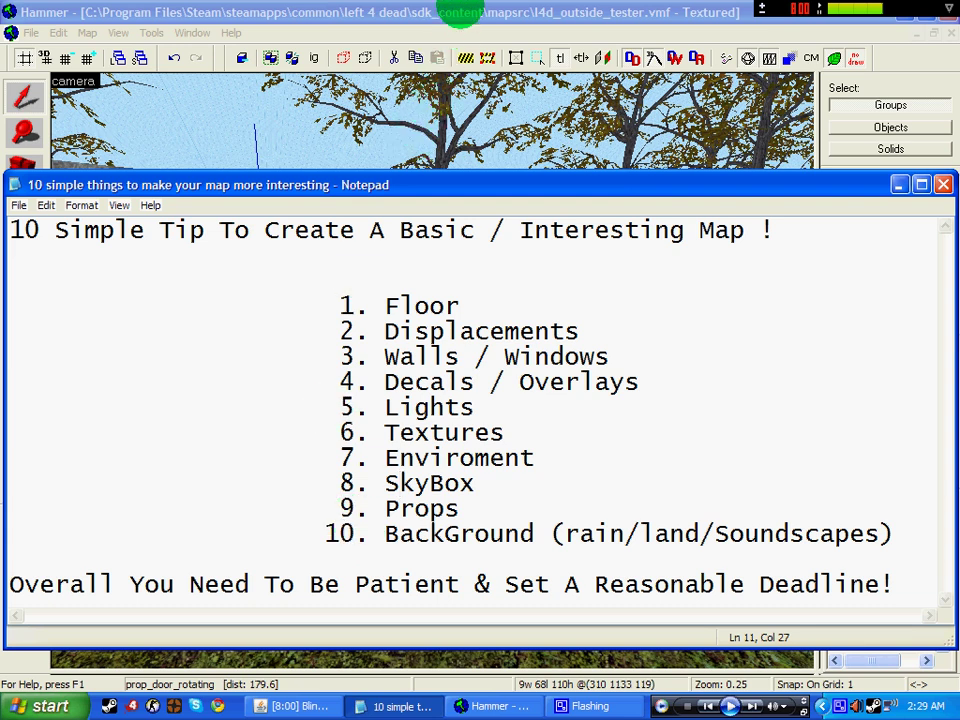
click(460, 11)
key(s)
key(d)
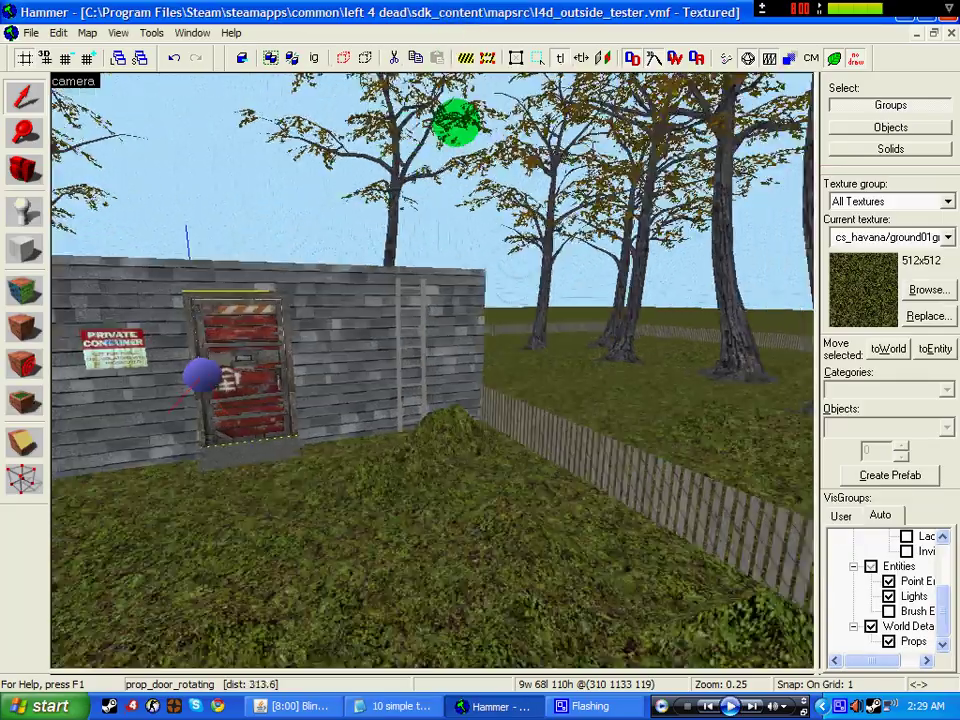
key(s)
key(w)
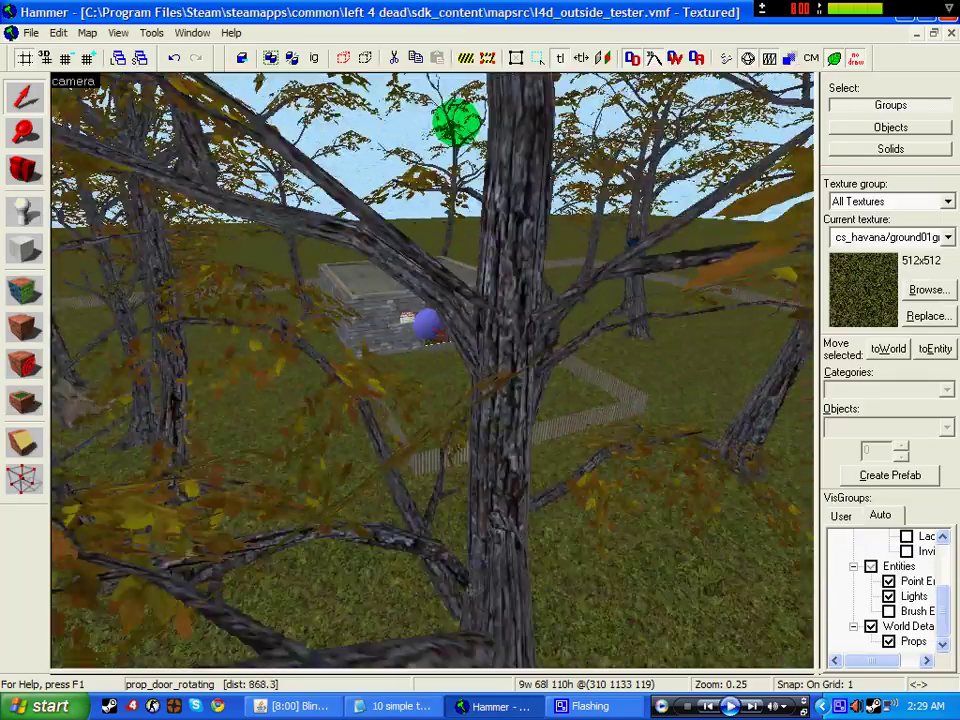
key(w)
- Remove the large grass ground brush extending beyond the outer fence, and look at the map's edge without it
click(309, 223)
key(w)
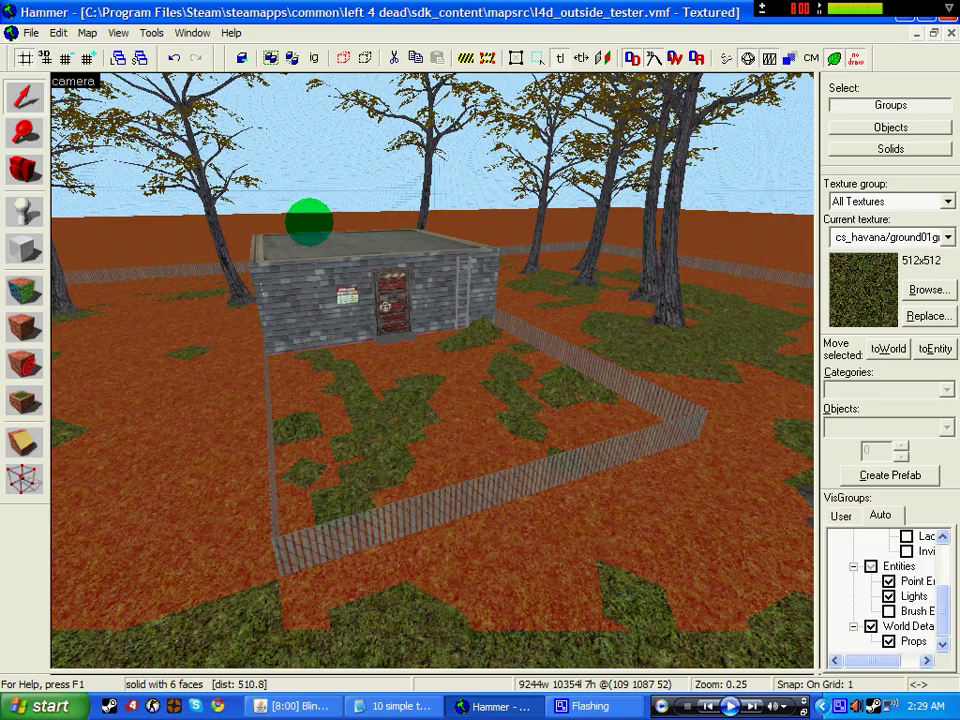
key(d)
key(Left)
key(w)
key(Up)
key(Escape)
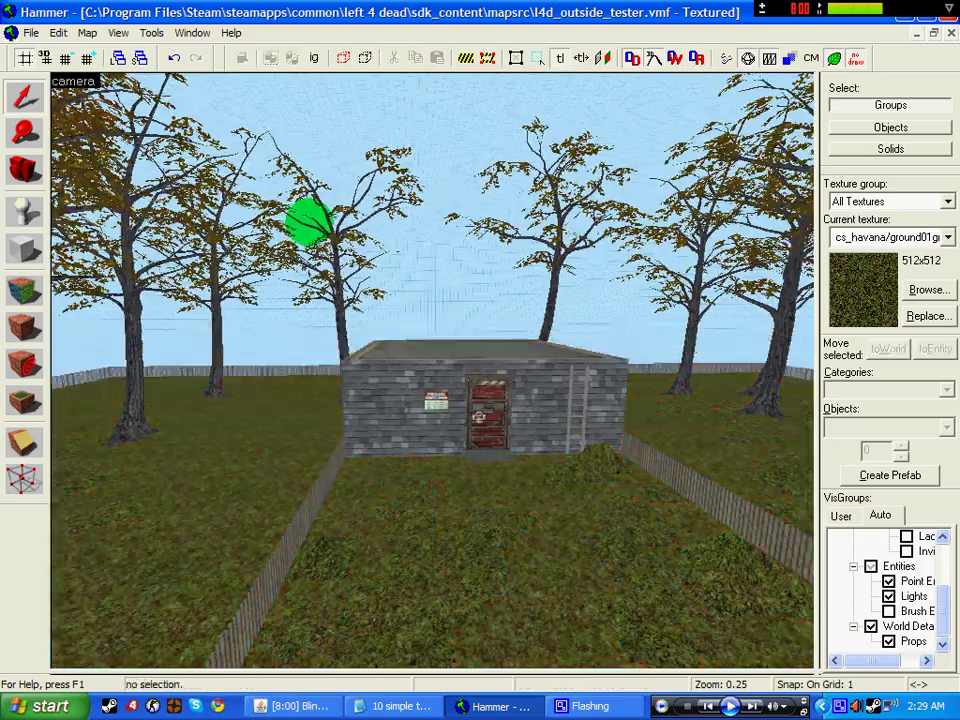
key(a)
key(Left)
key(Left)
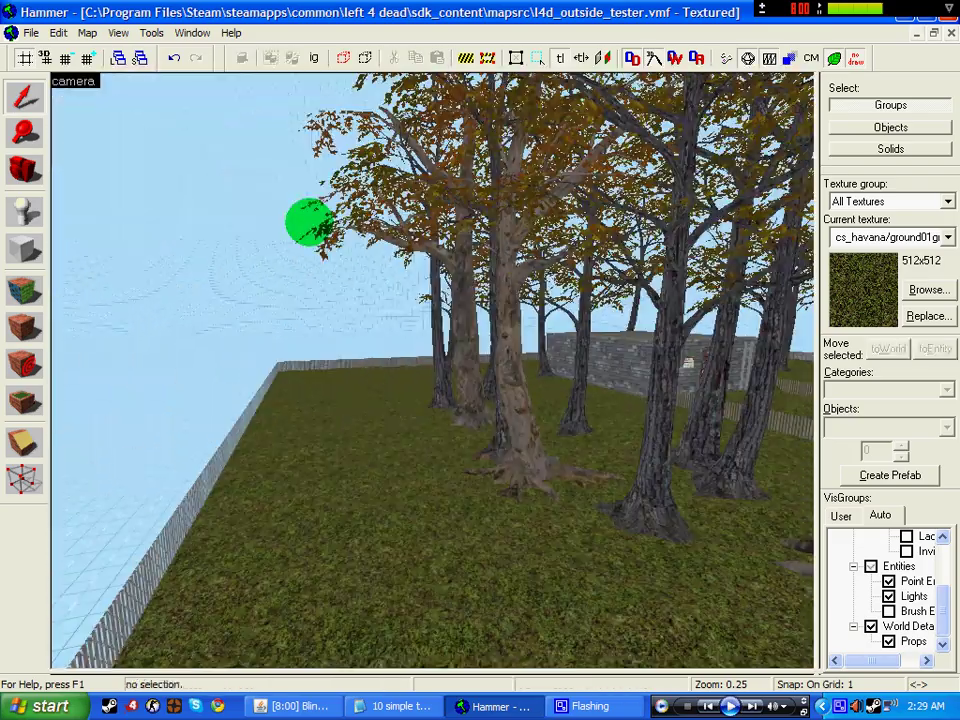
- Undo the ground brush deletion and look over the land beyond the outer fence
key(ctrl+z)
key(Left)
key(Up)
key(d)
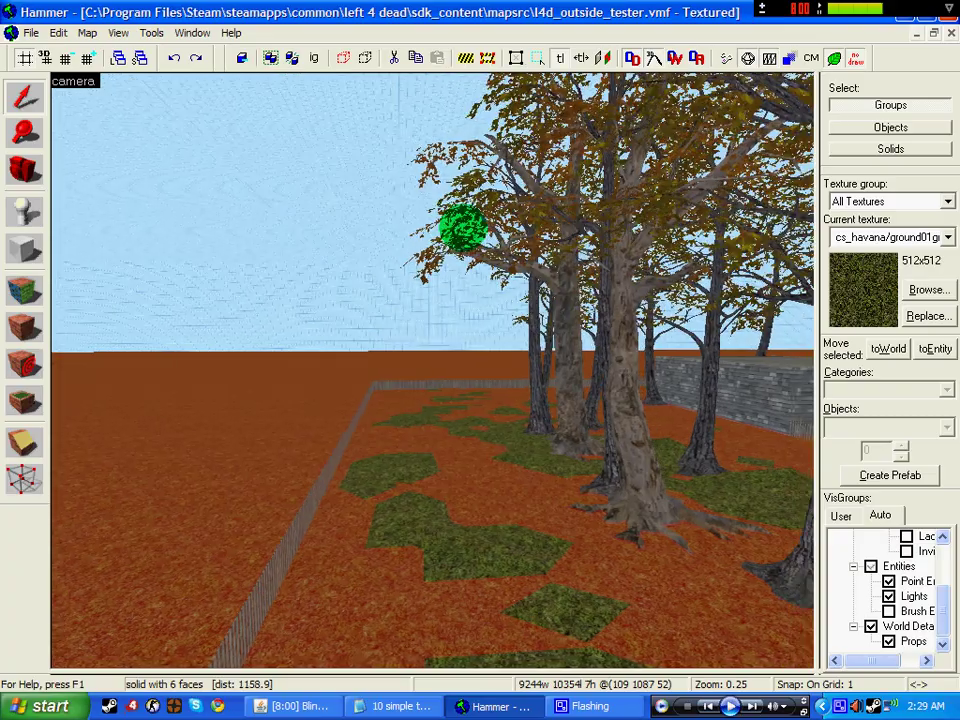
key(d)
key(w)
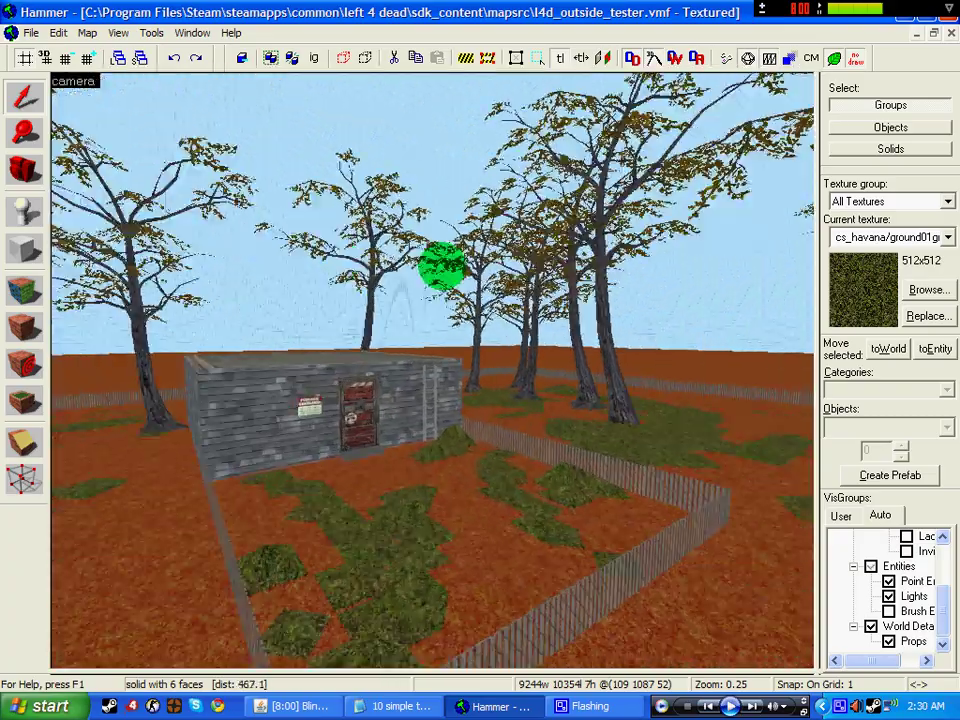
- Survey the trees and background land around the building, and turn on the visibility of brush entities
key(Down)
key(Left)
key(Left)
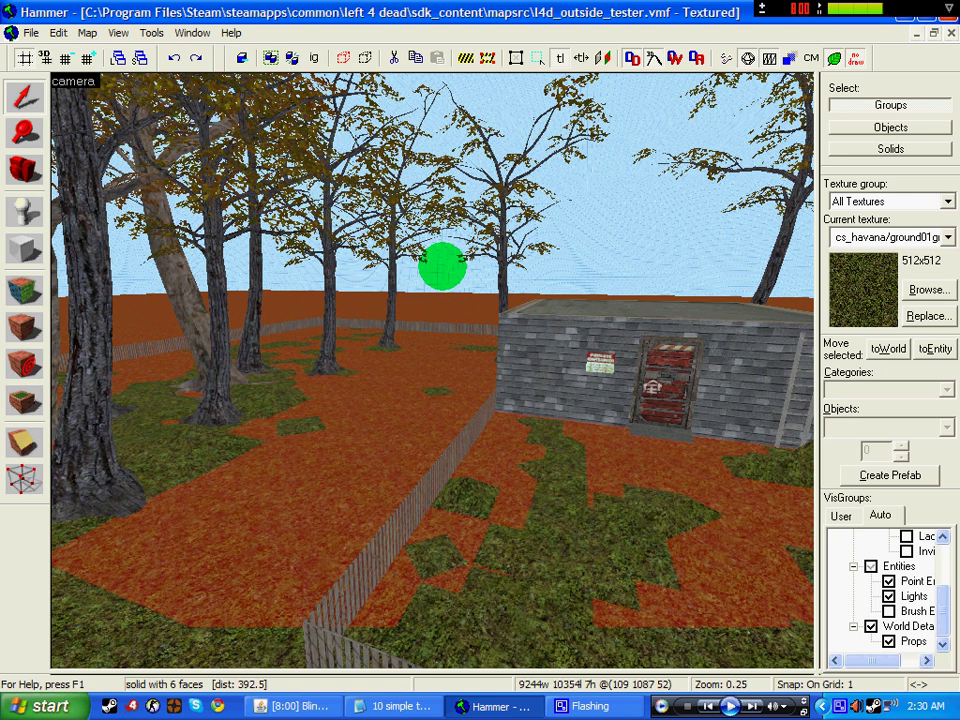
key(Left)
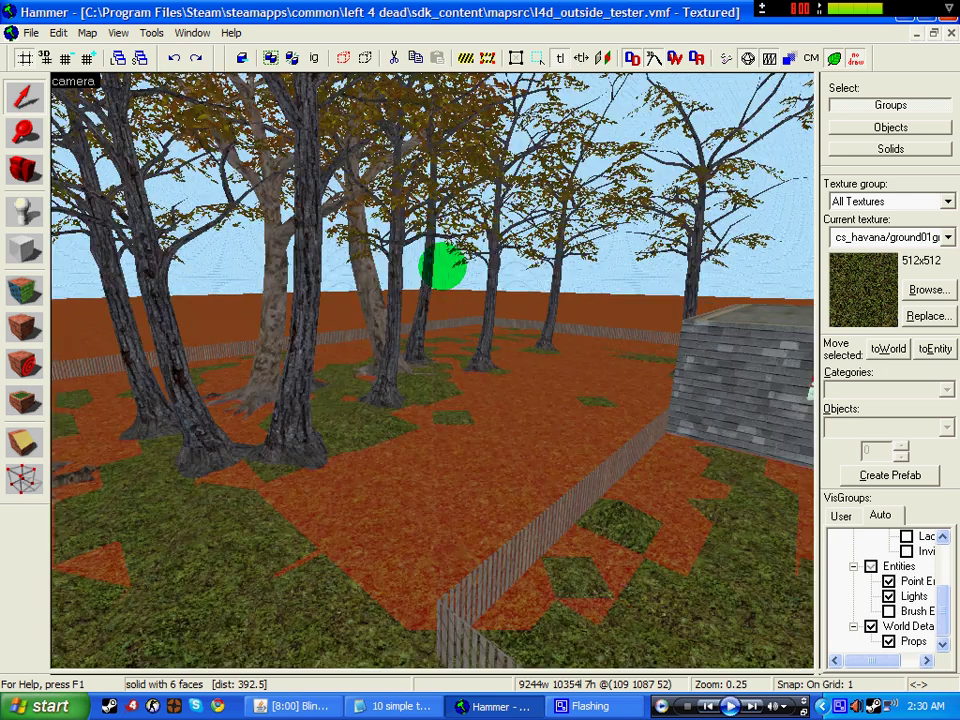
key(Right)
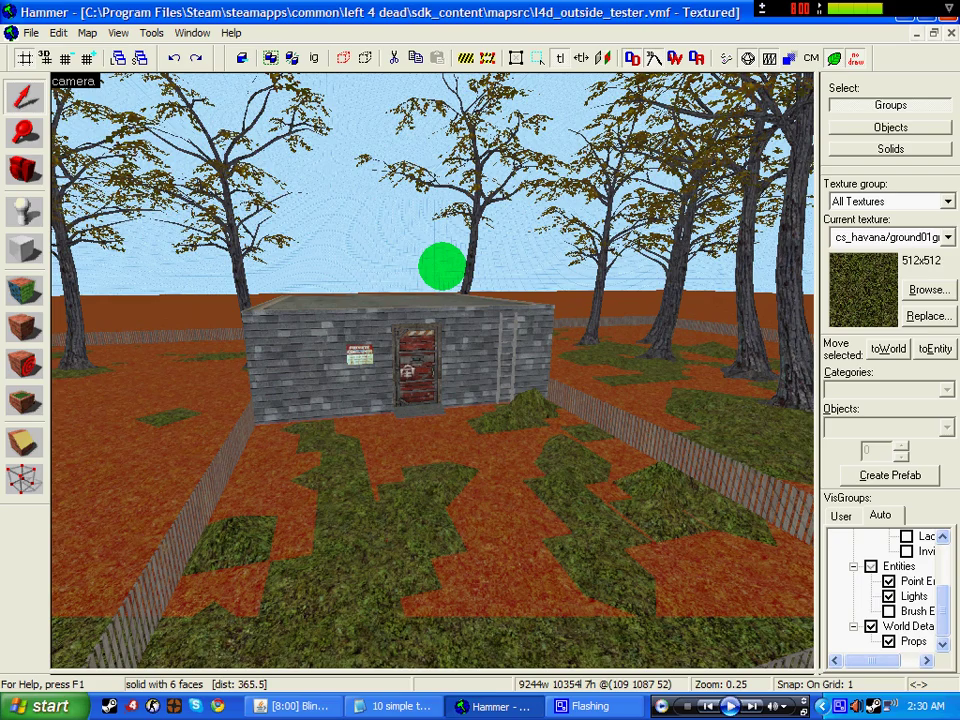
key(w)
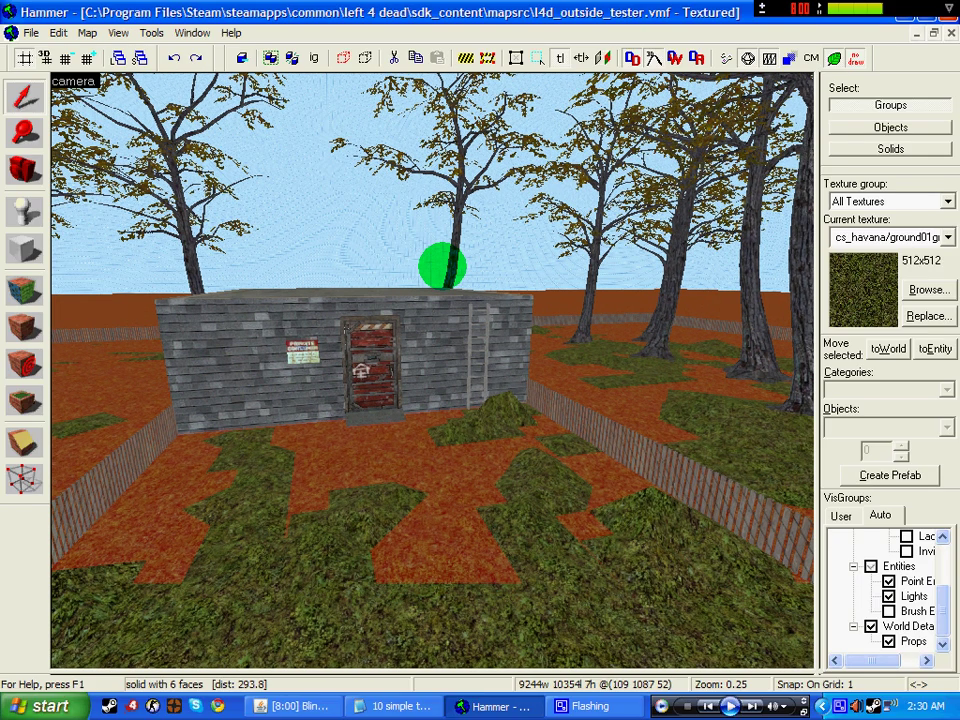
key(Down)
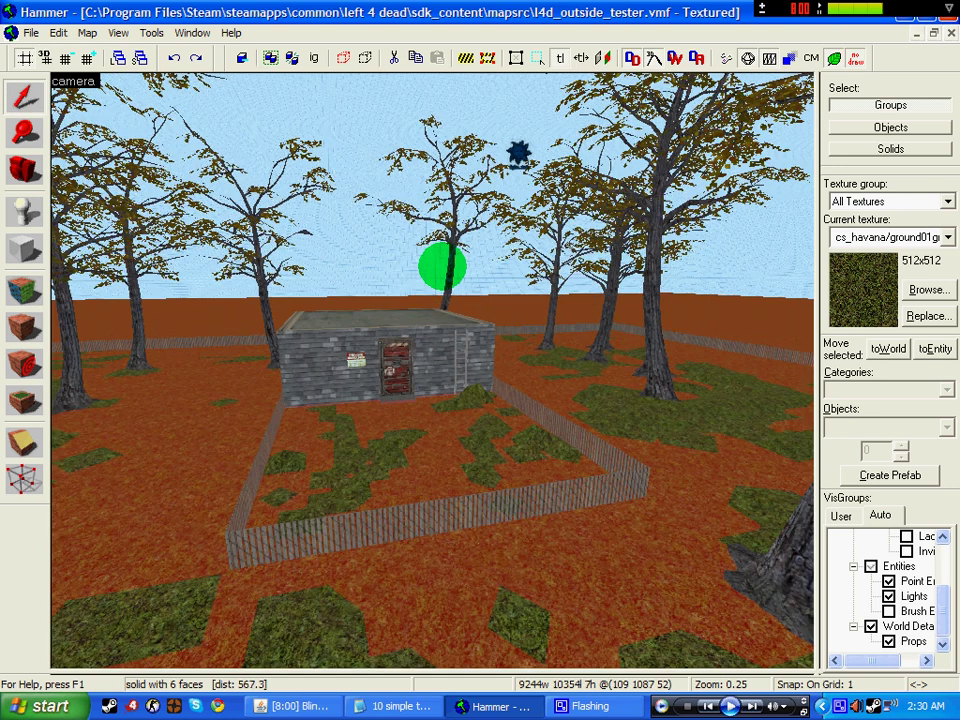
click(888, 610)
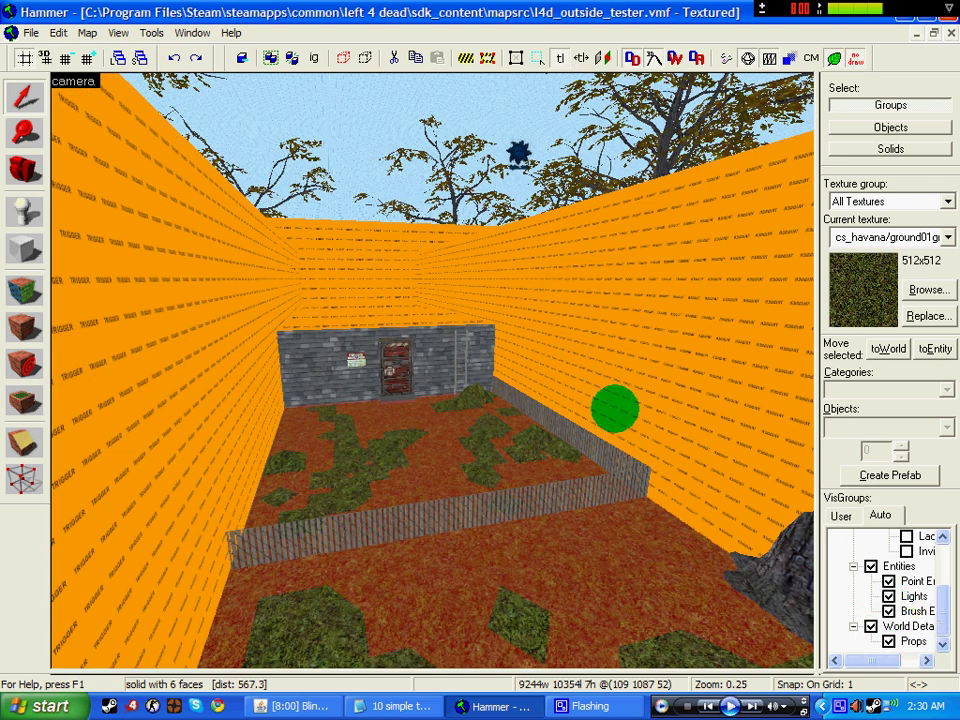
- Select the precipitation brush covering the yard and view its object properties
click(250, 272)
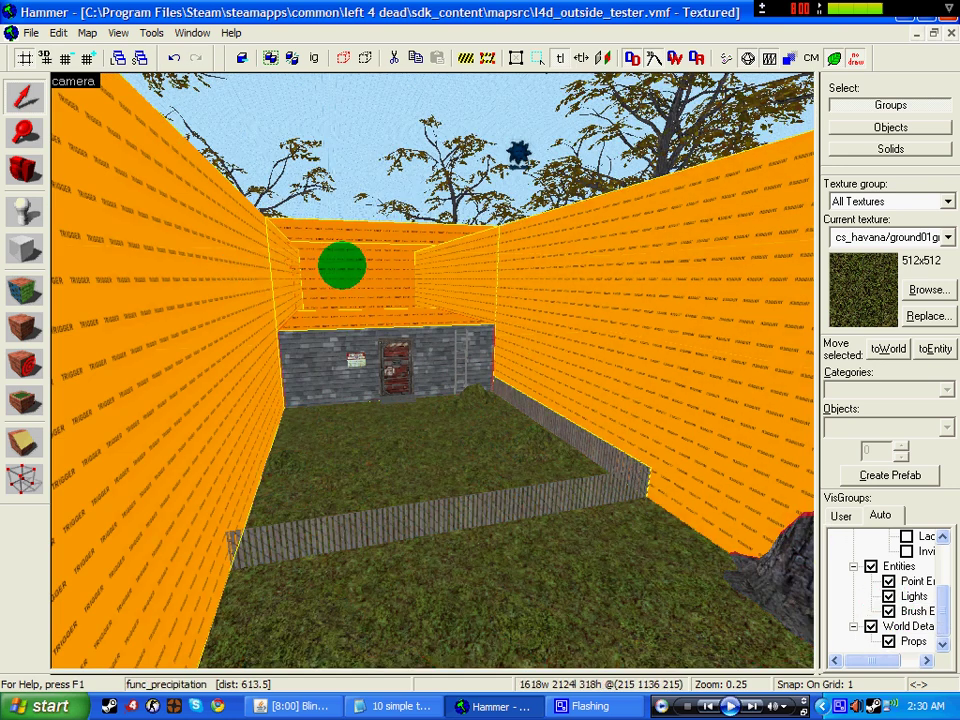
key(alt+Return)
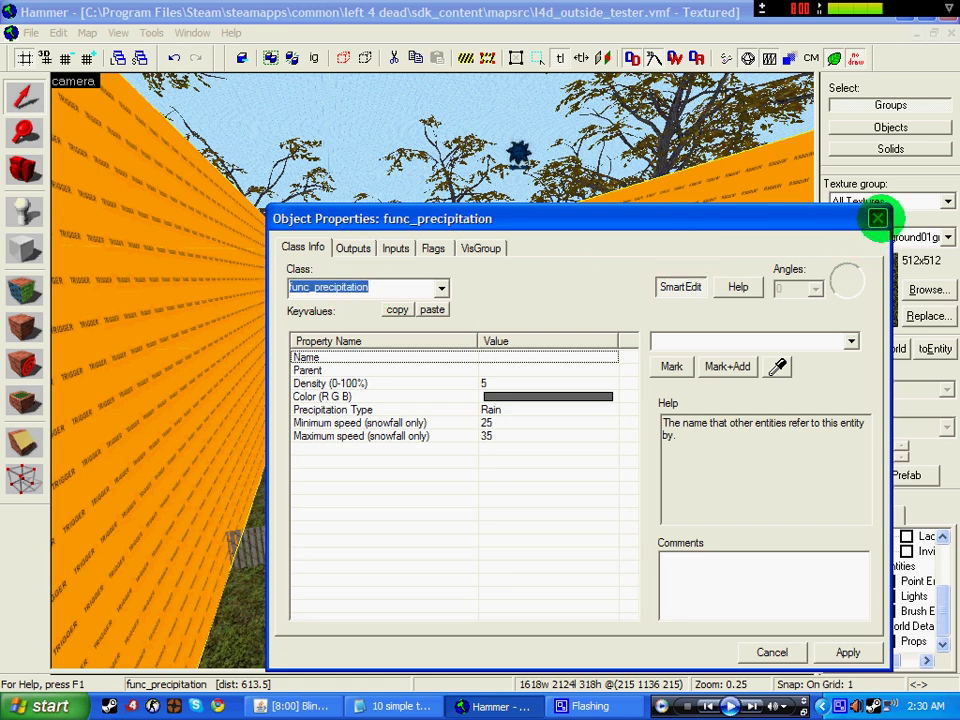
click(877, 218)
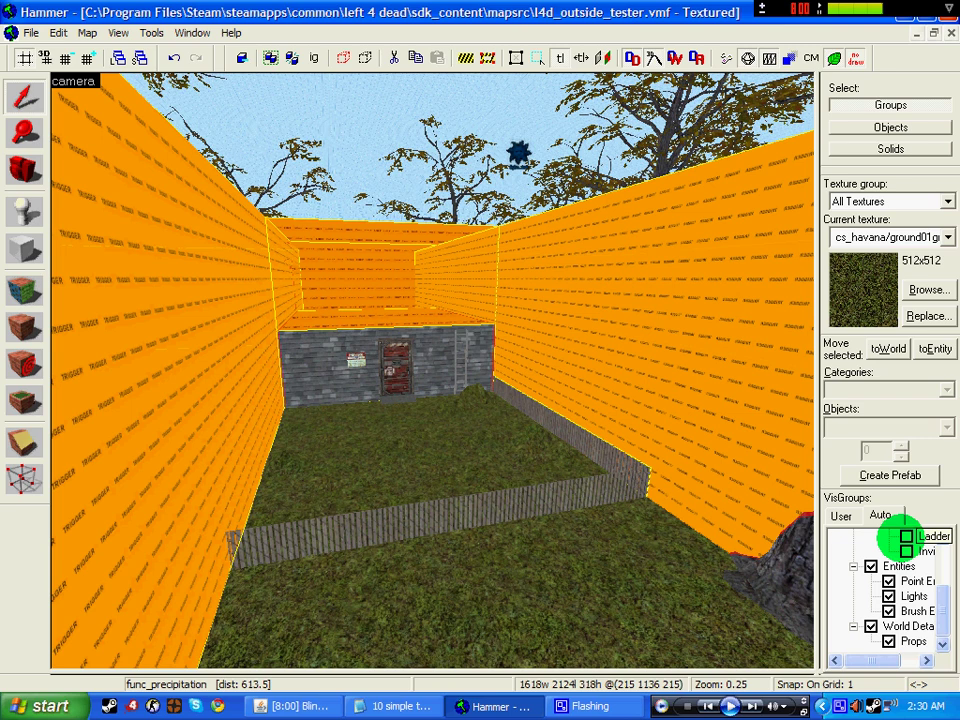
- Turn on the visibility of ladder brushes and look at the ladder brush on the building's wall
click(905, 537)
key(z)
key(w)
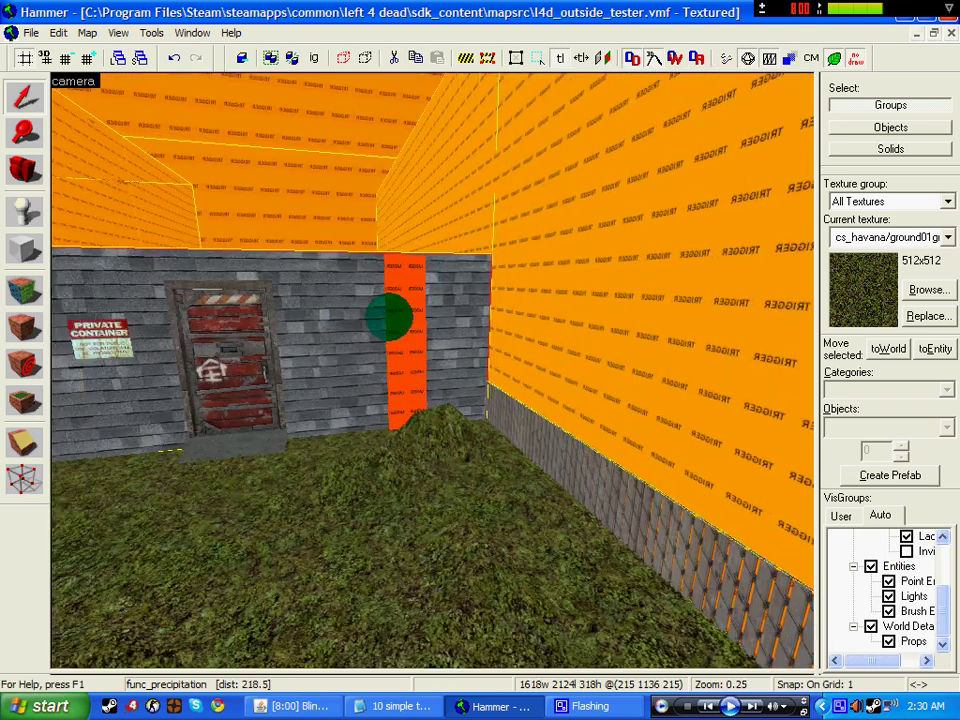
key(s)
key(z)
- Turn on the visibility of invisible brushes and select the invisible wall standing above the chain-link fence
click(906, 551)
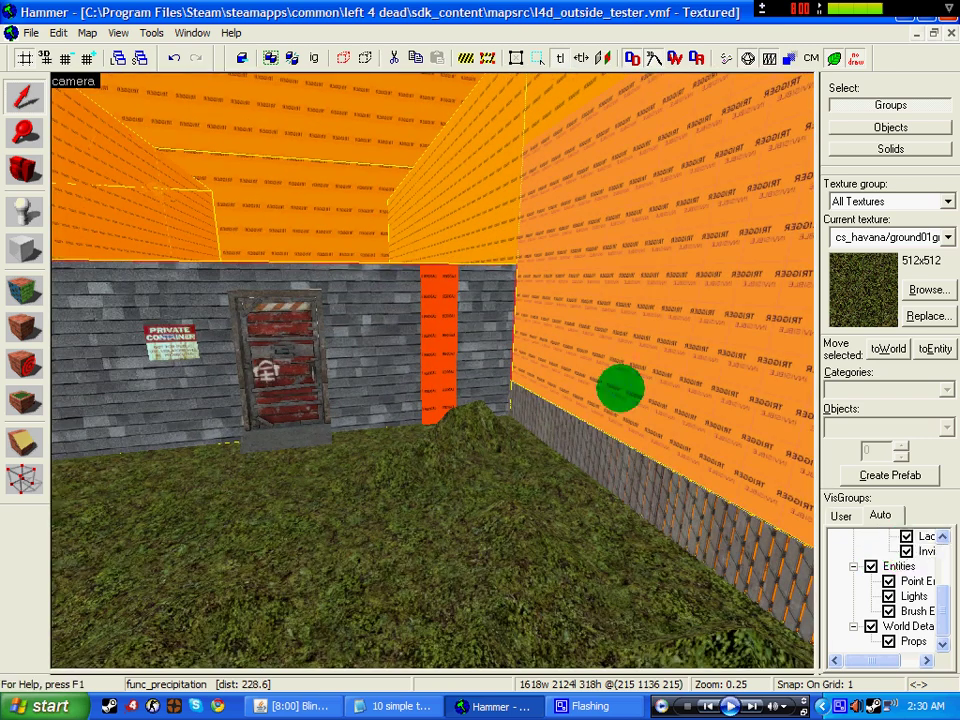
click(611, 221)
click(116, 178)
key(s)
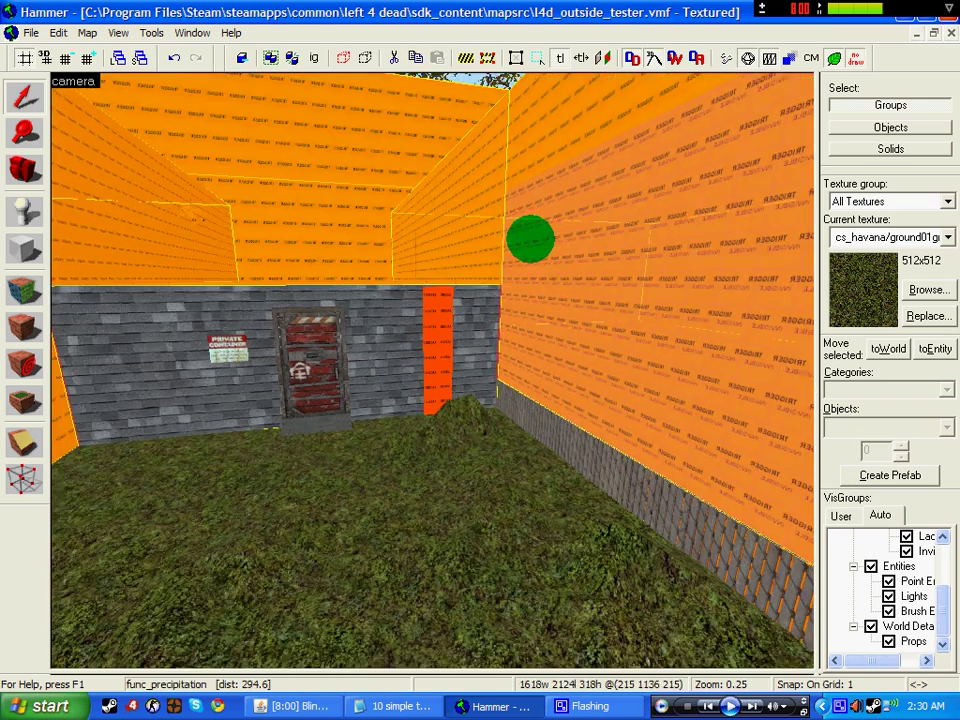
click(530, 241)
key(w)
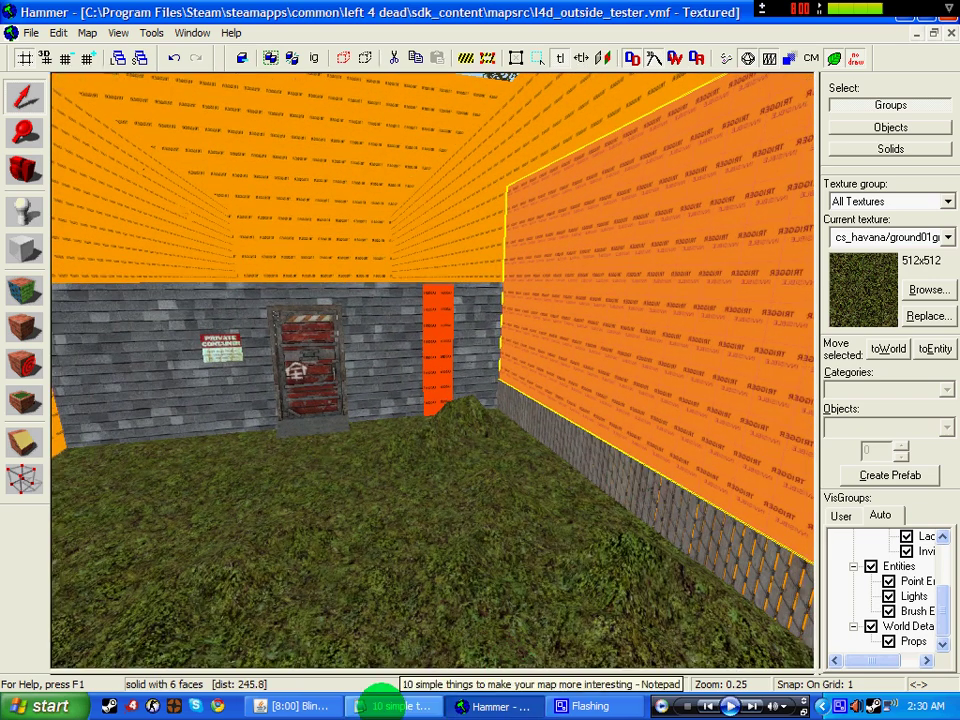
- Survey the building front, the furnished room and the fenced yard with the ladder and invisible brushes shown
click(385, 705)
click(394, 705)
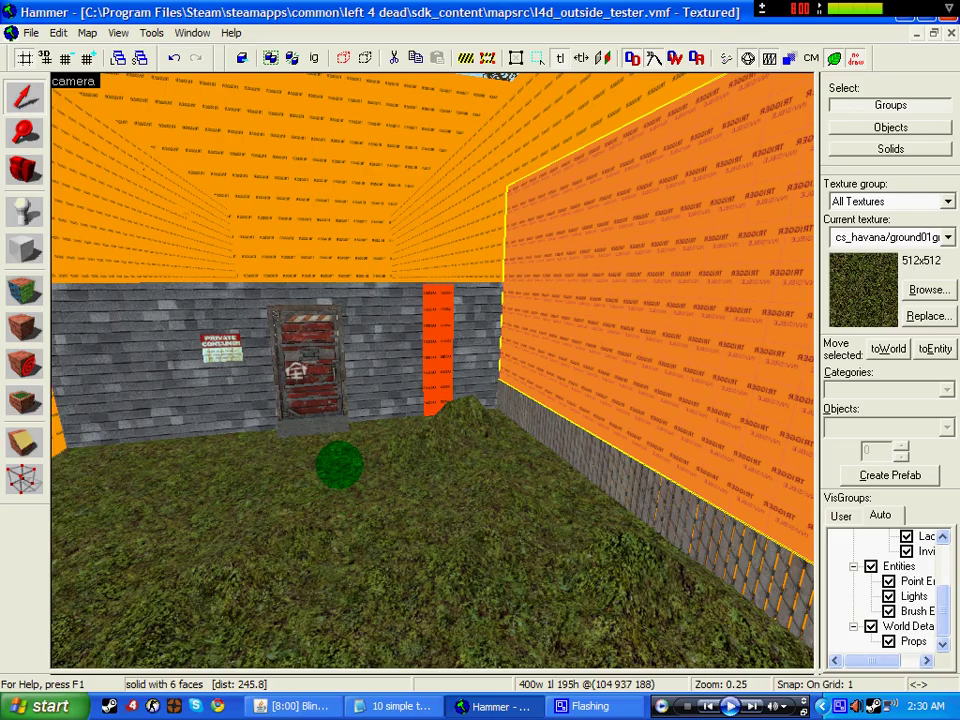
key(s)
key(w)
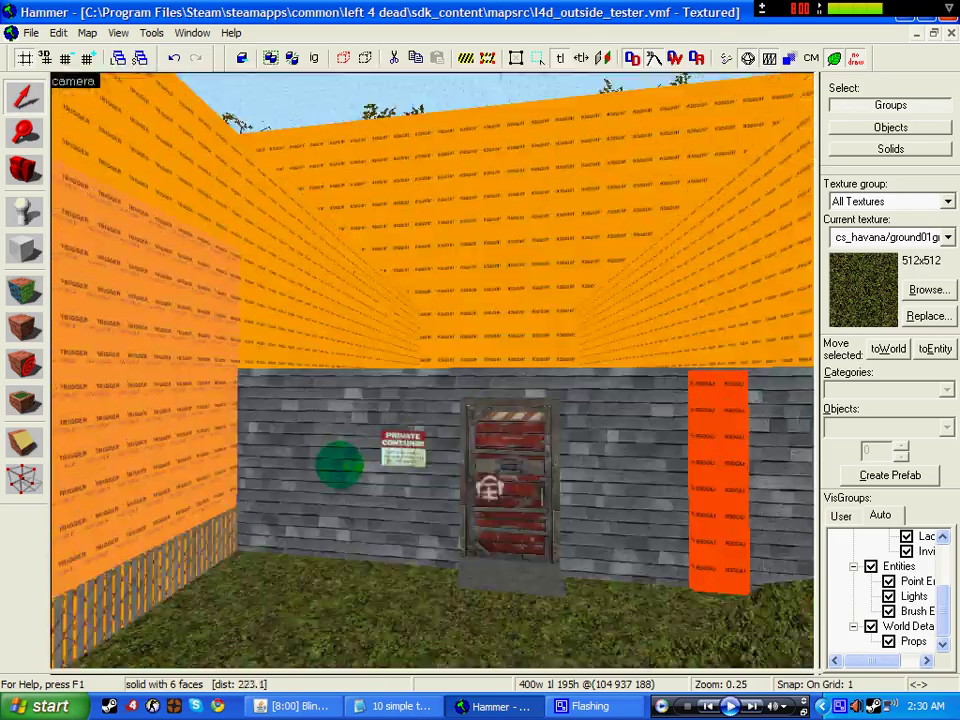
key(w)
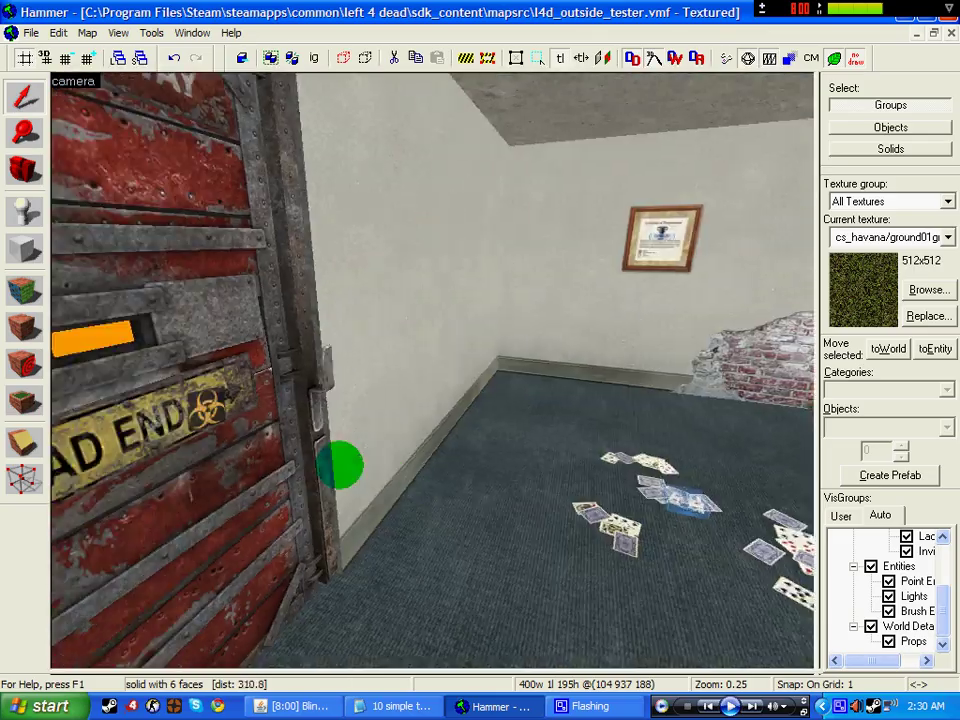
key(s)
key(w)
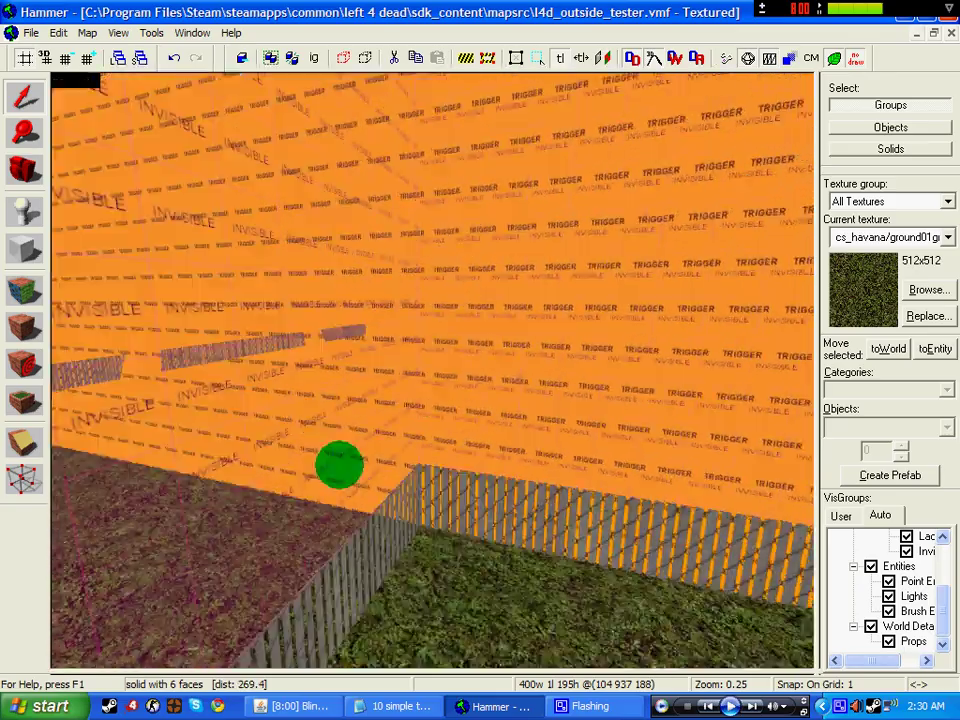
key(Right)
key(w)
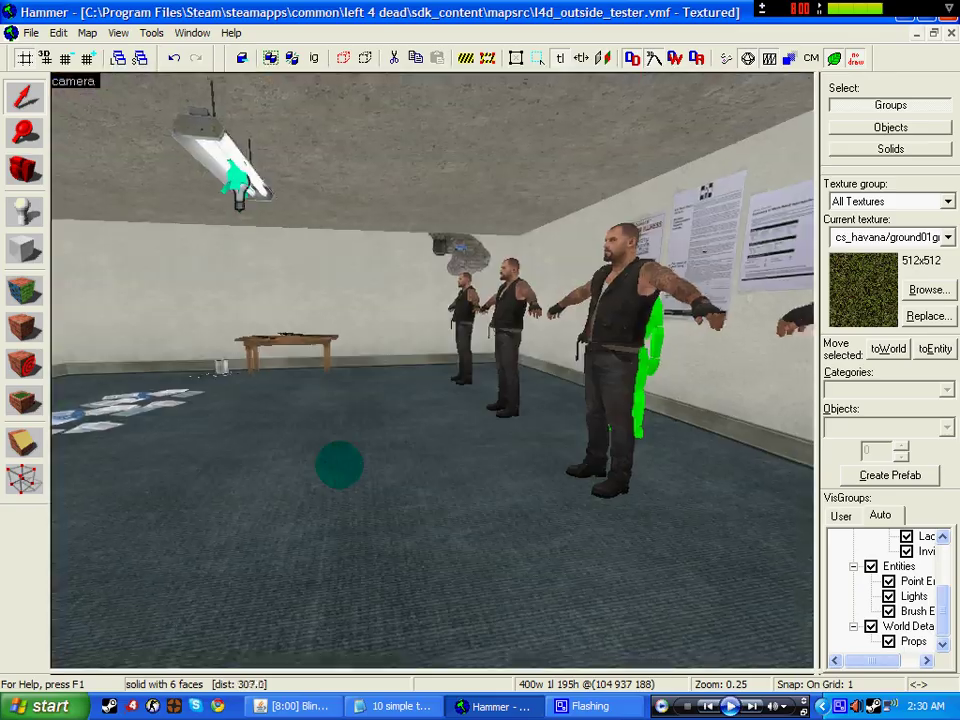
key(s)
- Review the full tip list in Notepad, return to Hammer, and look over the building front, room and yard
click(408, 706)
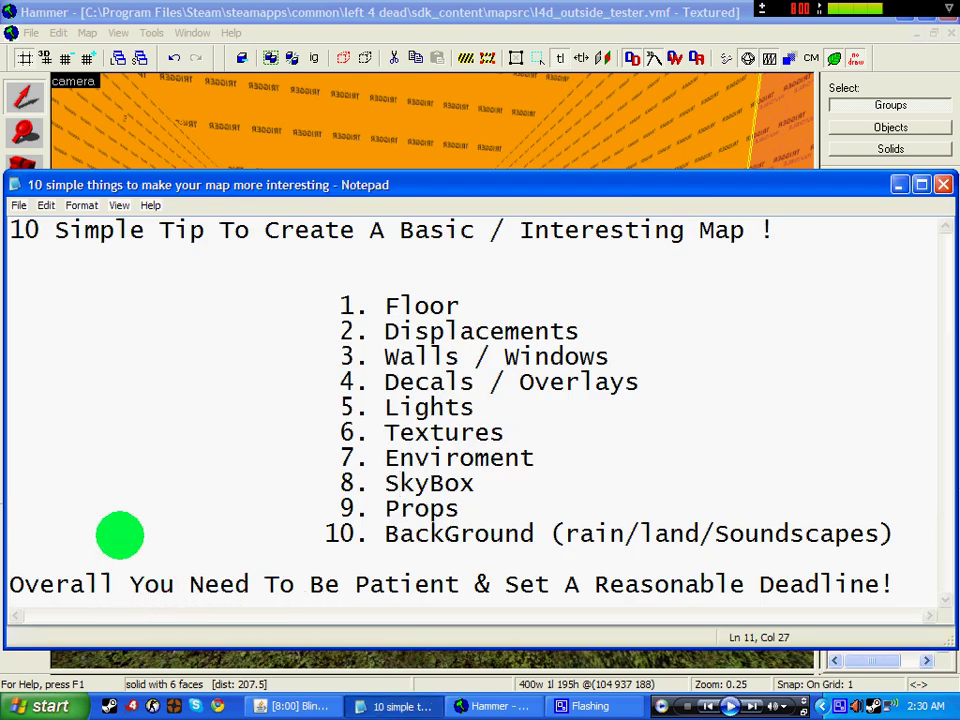
click(313, 12)
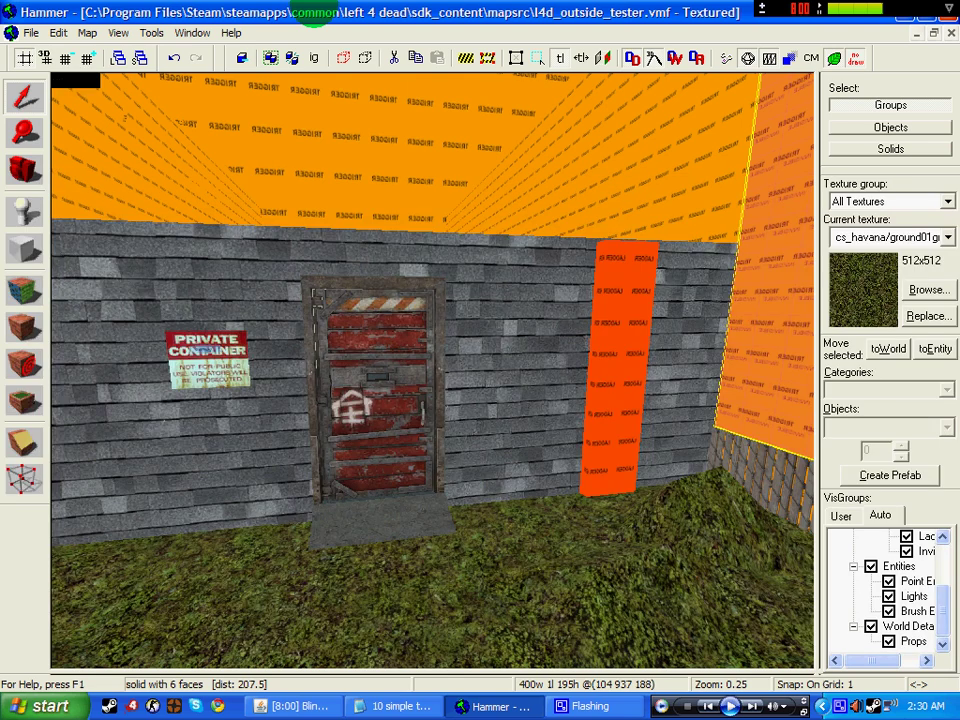
key(w)
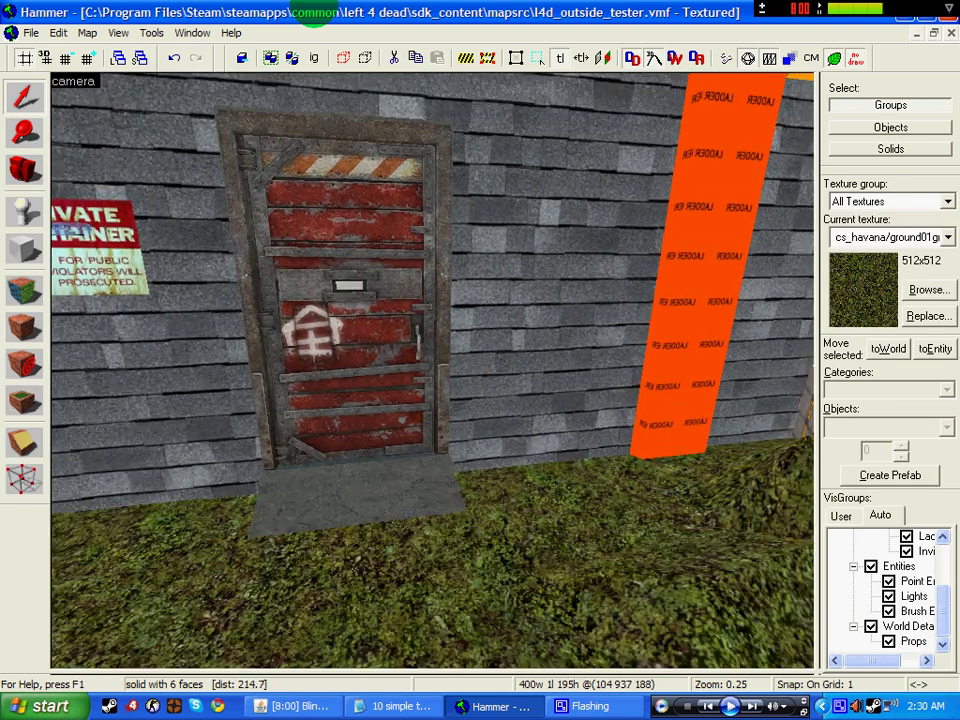
key(w)
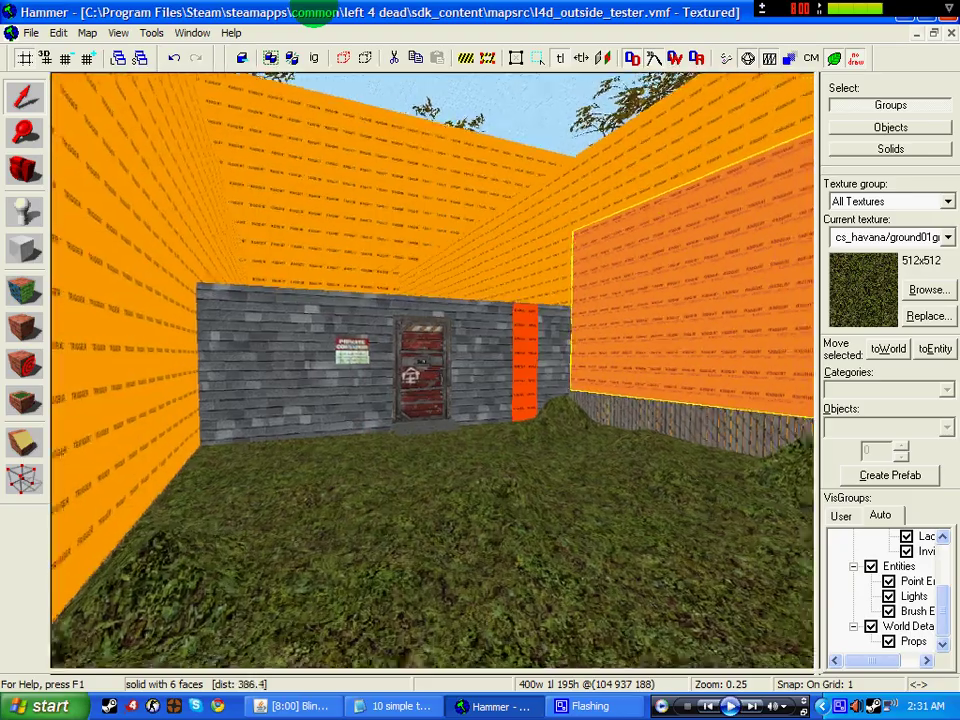
key(w)
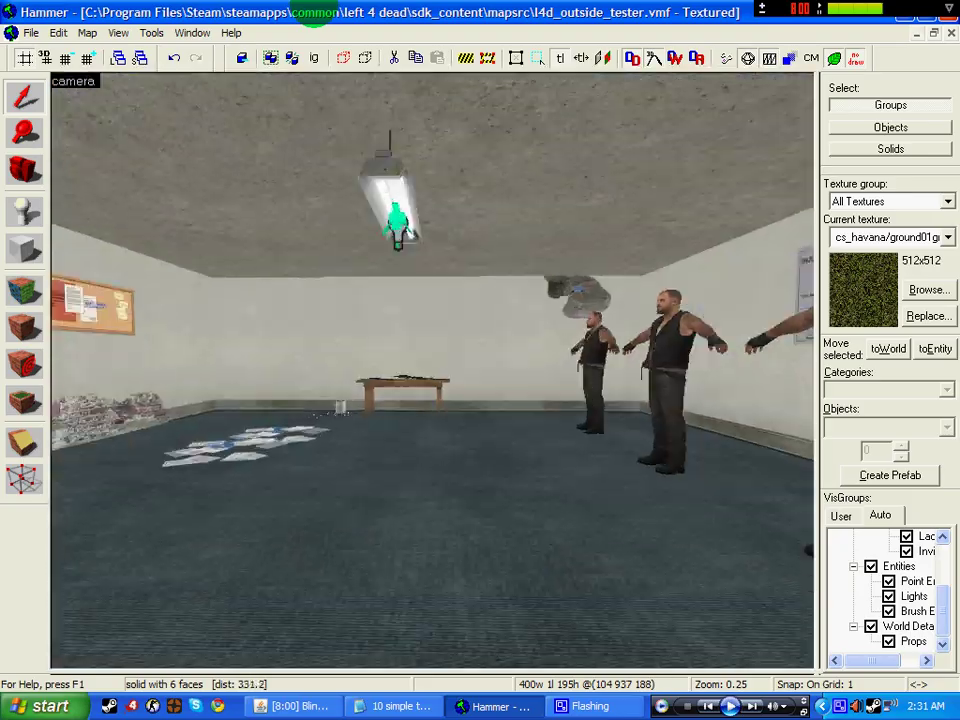
key(w)
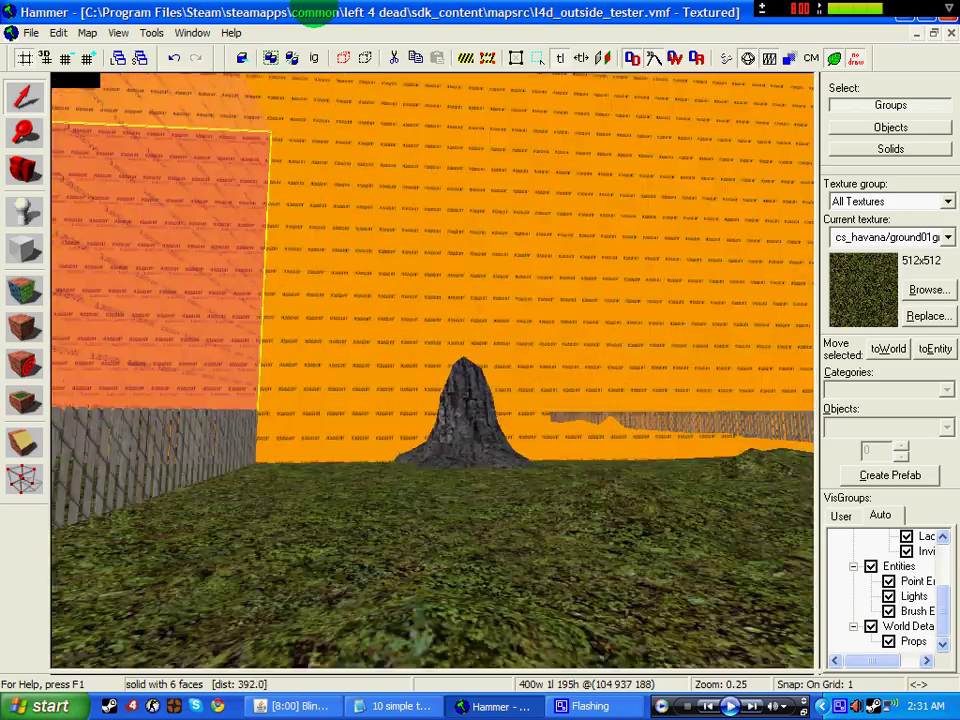
key(w)
key(a)
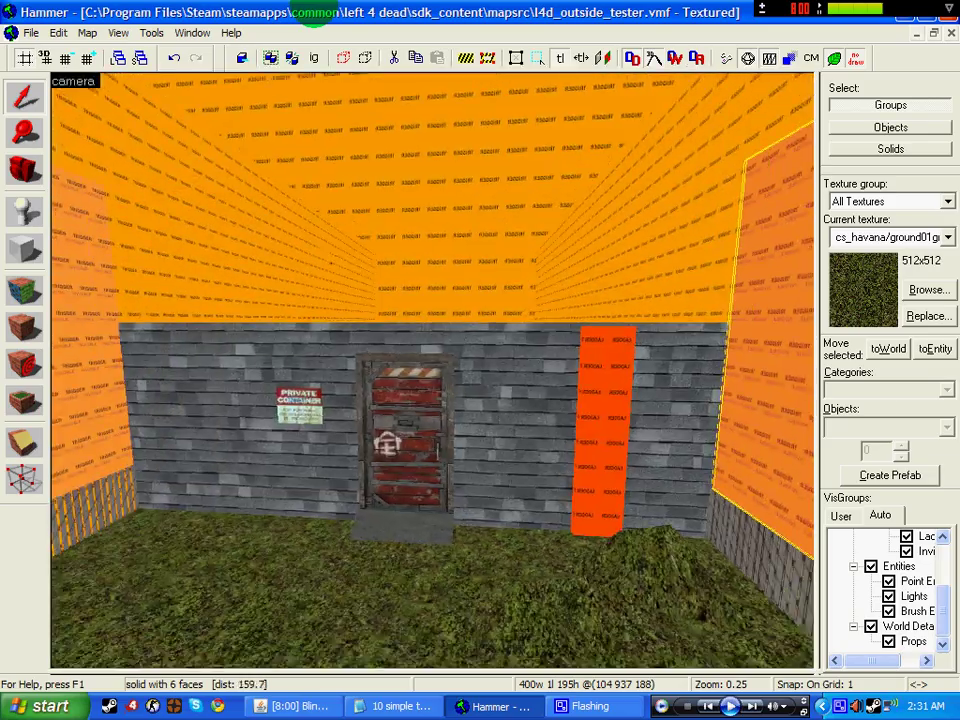
scroll(938, 620, up, 2)
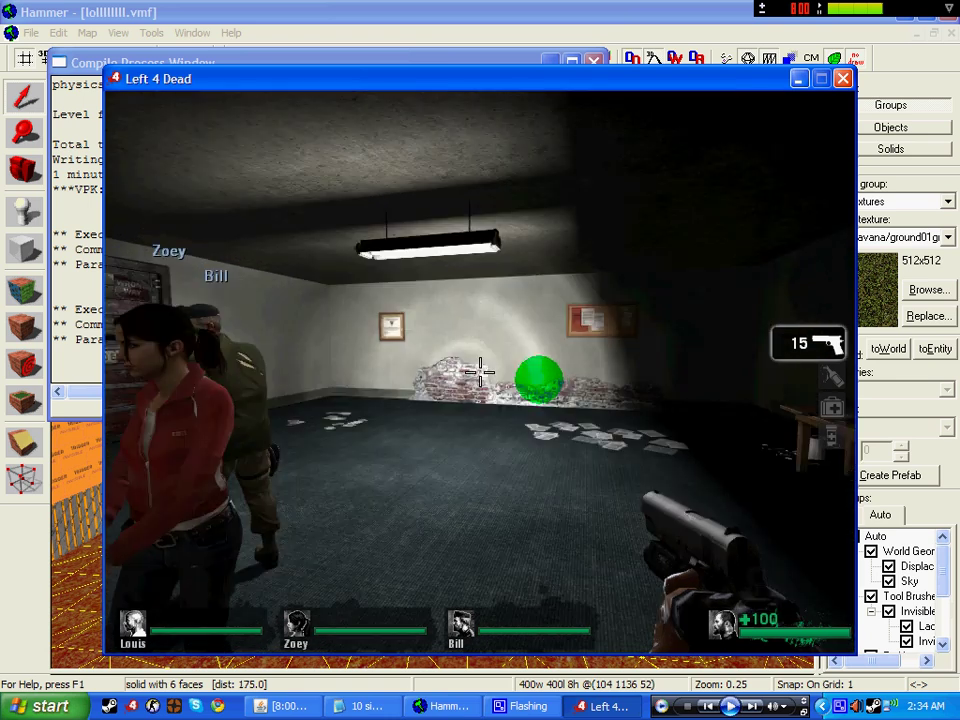
- In the compiled map running in Left 4 Dead, pick up the shotgun from the table and go out into the yard
key(w)
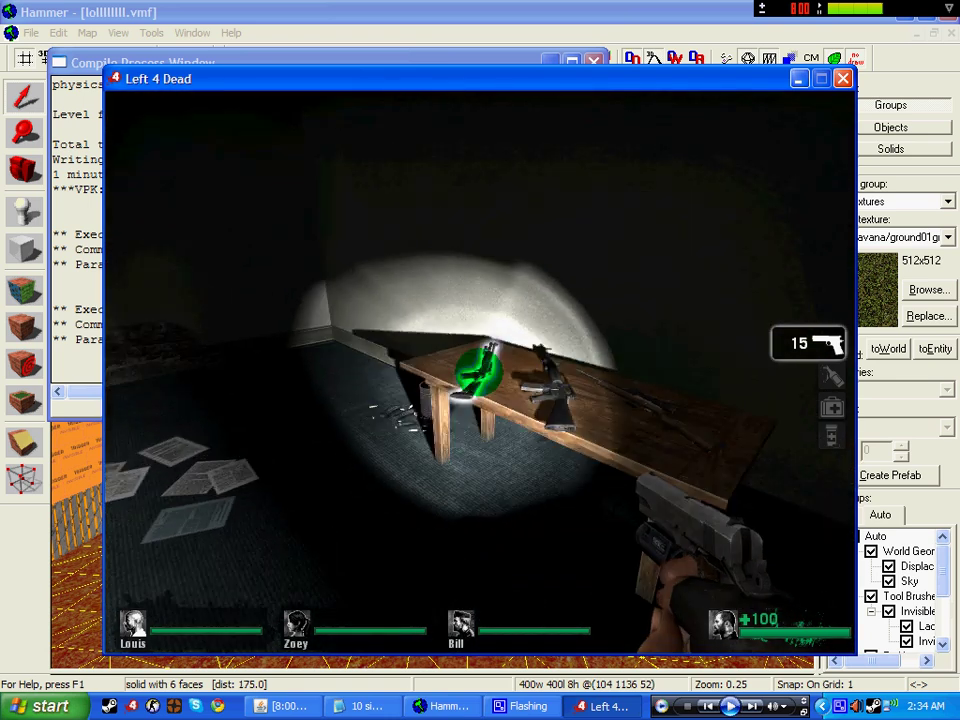
key(e)
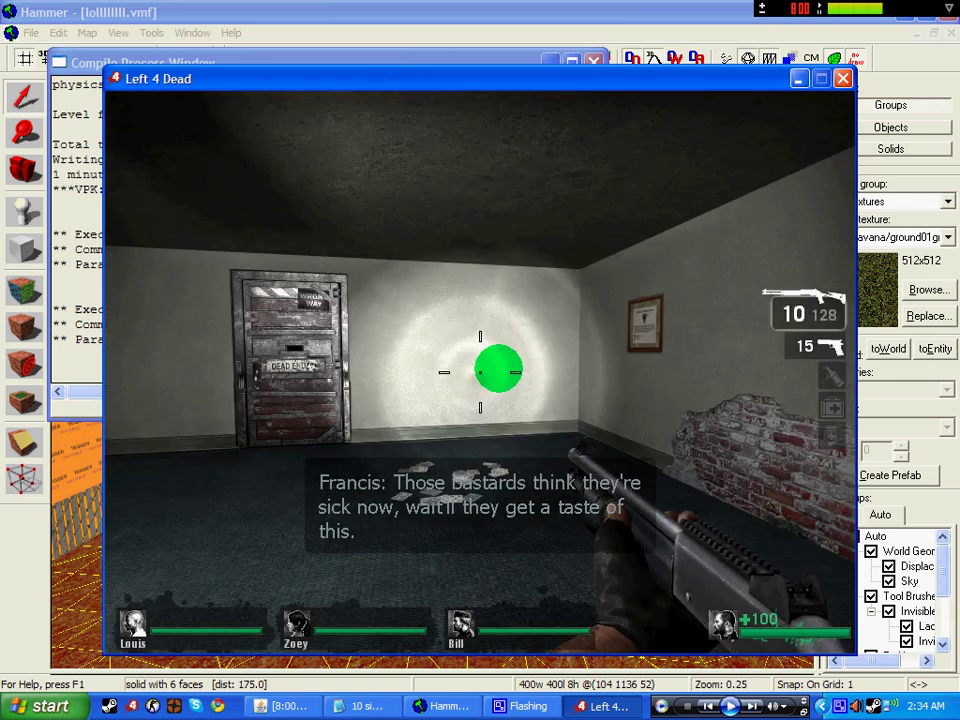
key(w)
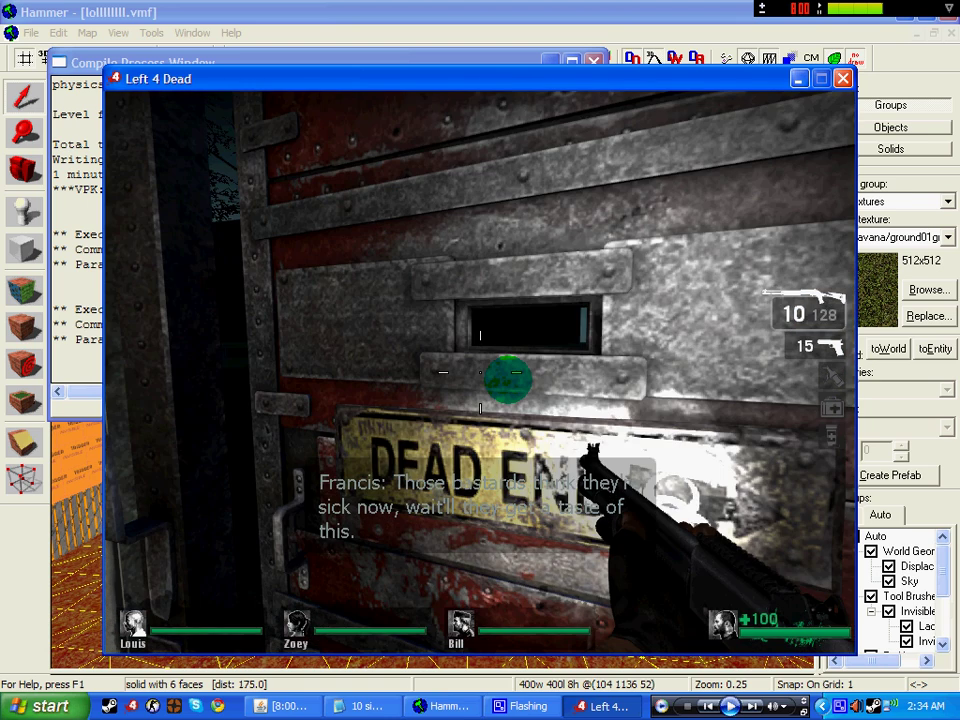
key(w)
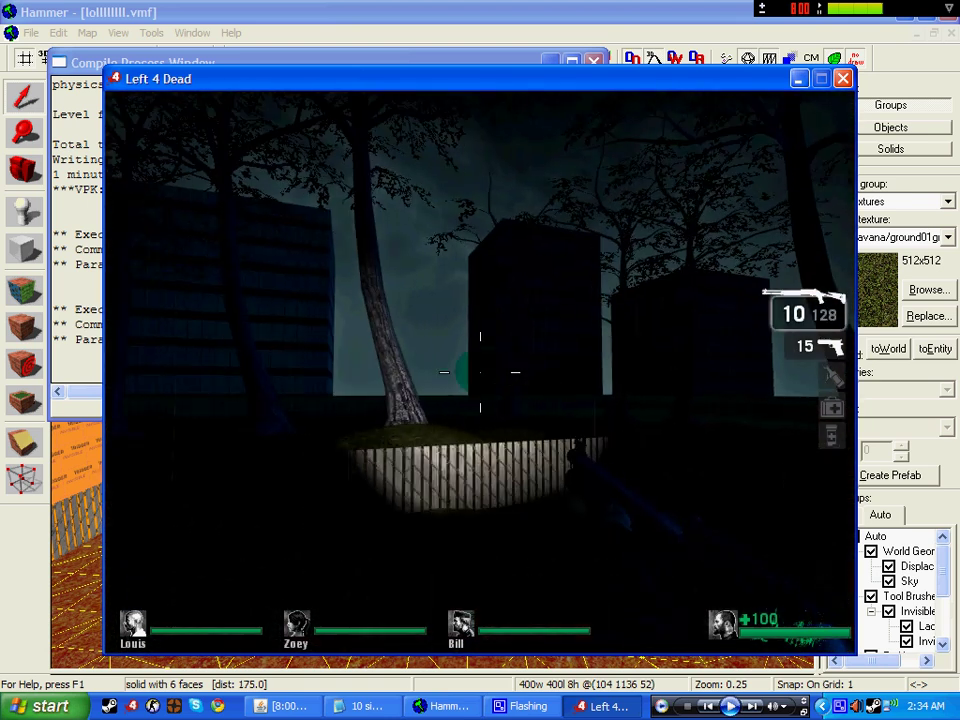
- Inspect the fence, trees and background buildings around the yard, and climb the ladder to the building's roof
key(w)
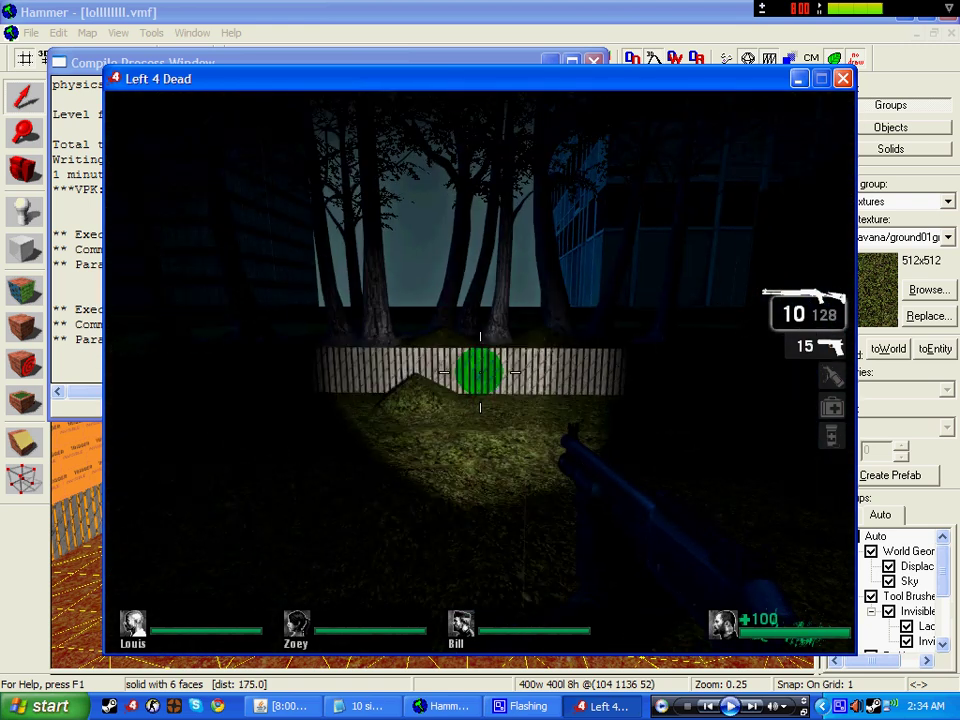
key(w)
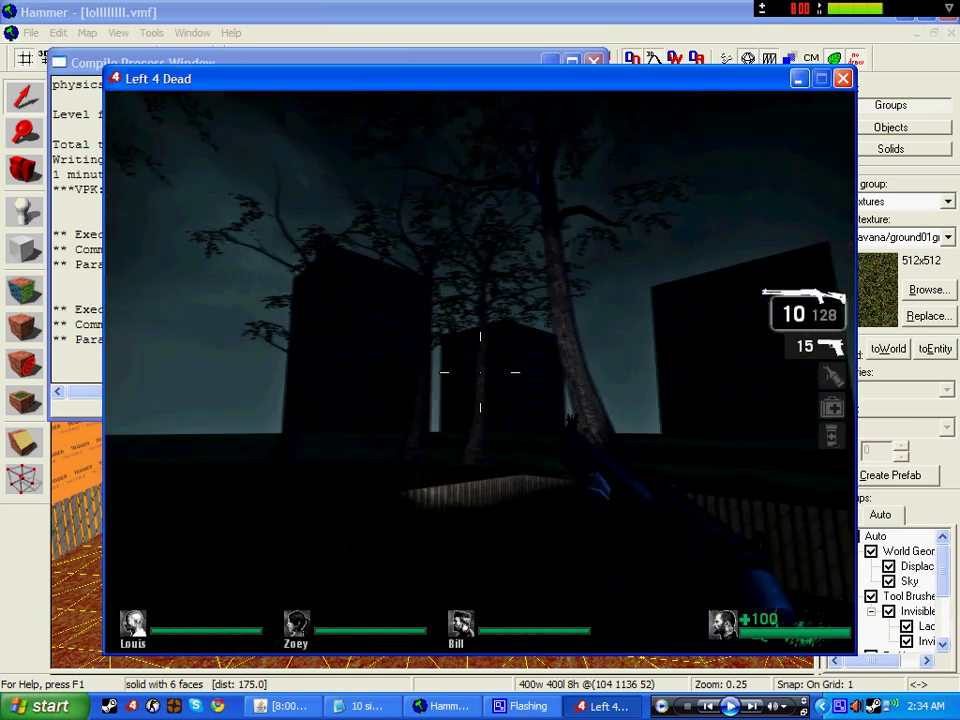
key(w)
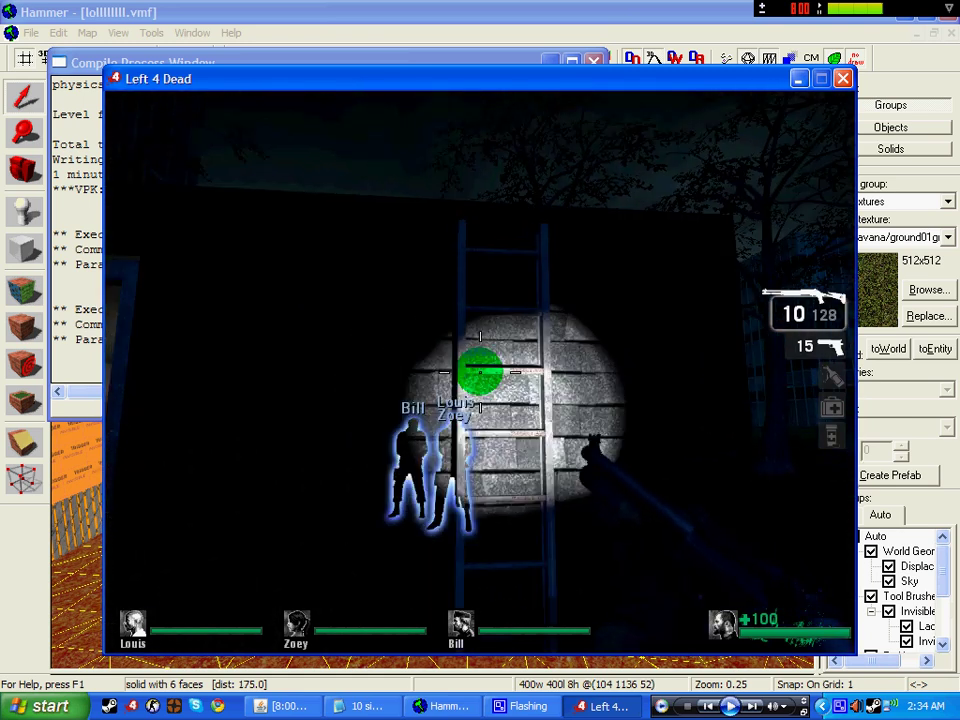
key(w)
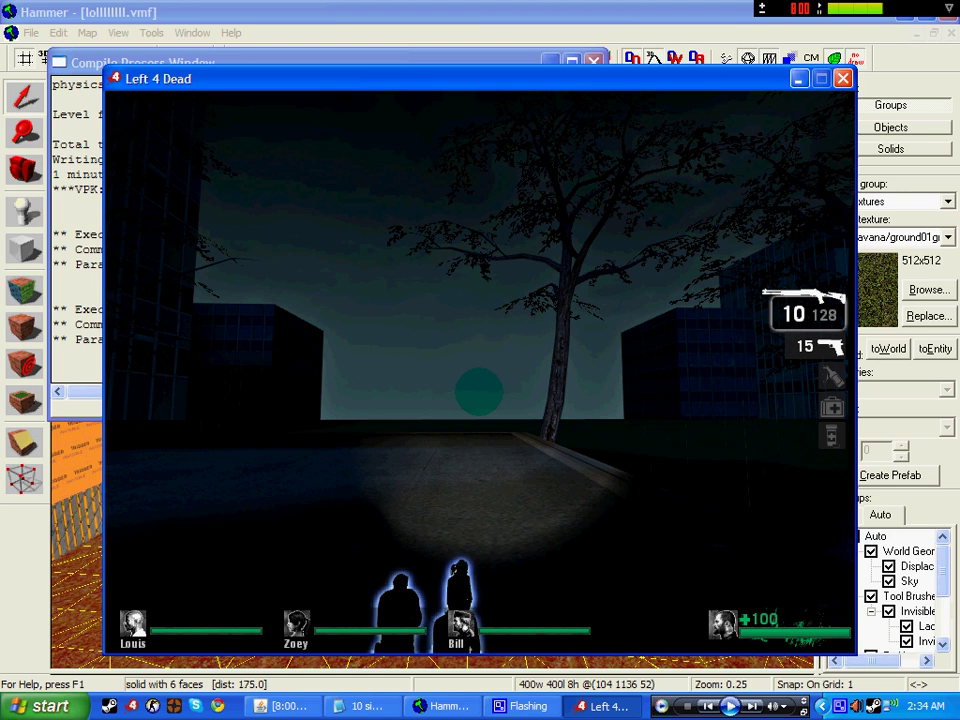
- View the trees and fenced yard from the roof, and drop back down to the grass
key(f)
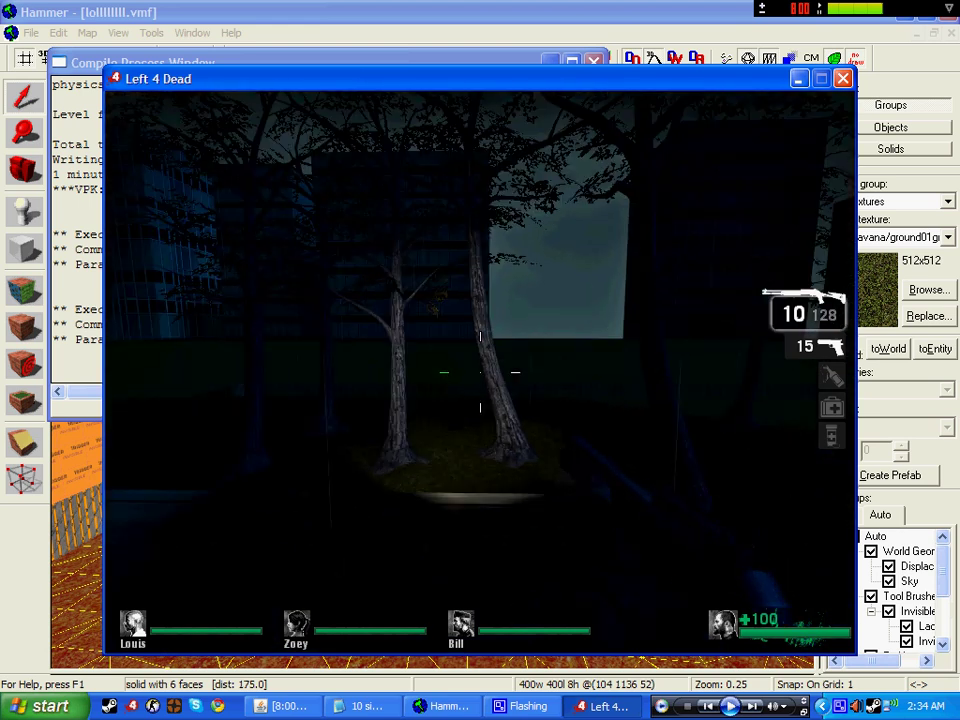
key(w)
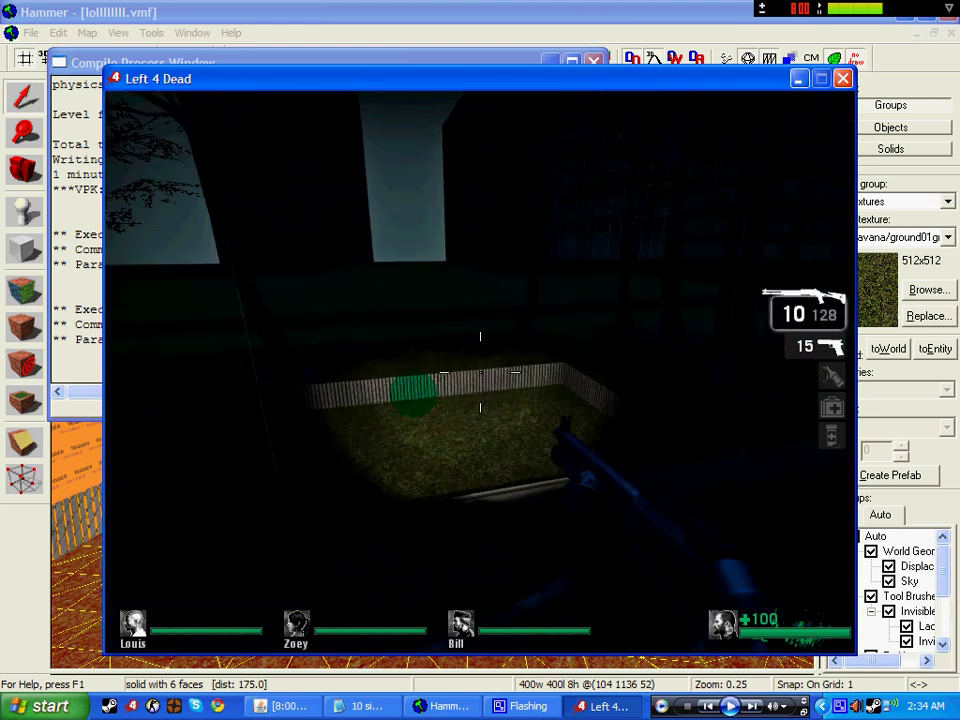
key(w)
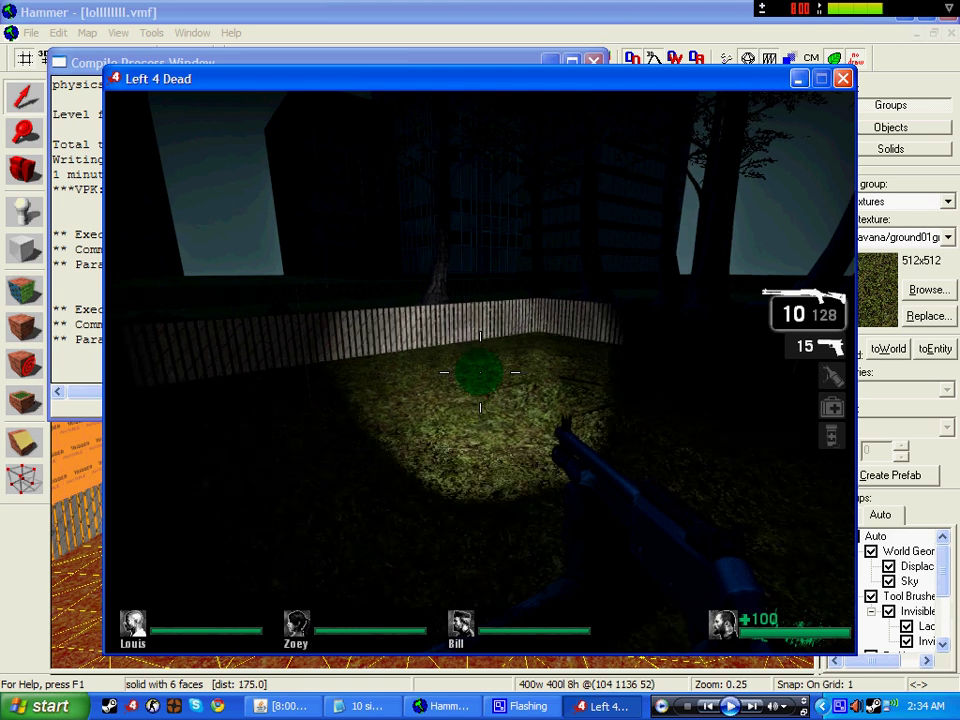
- Examine the building's entrance from outside, close its door, and back away across the yard
key(a)
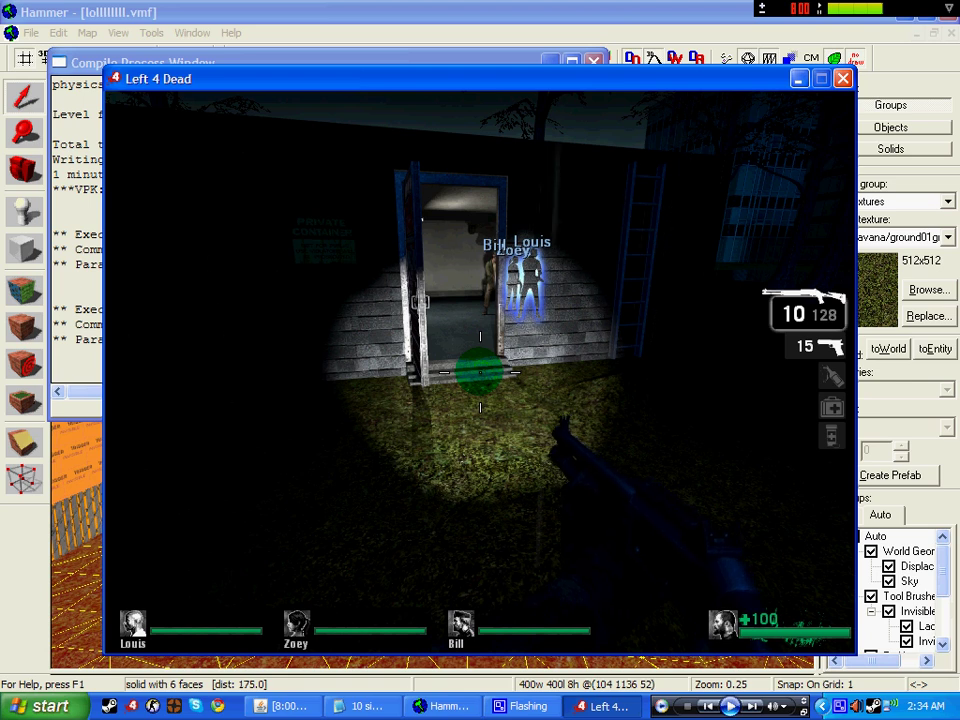
key(w)
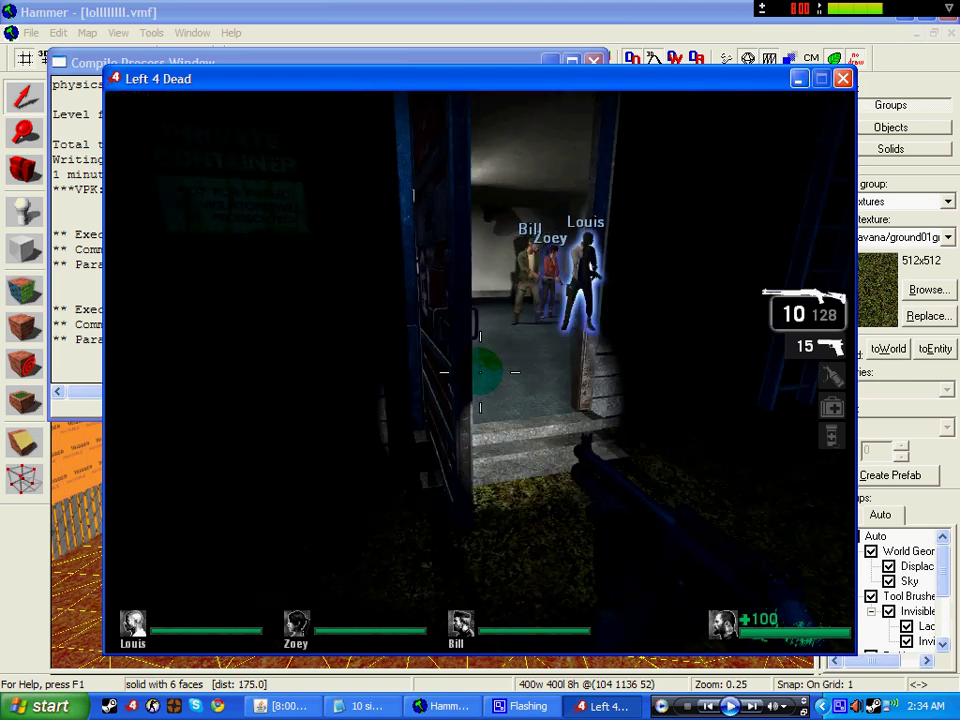
key(s)
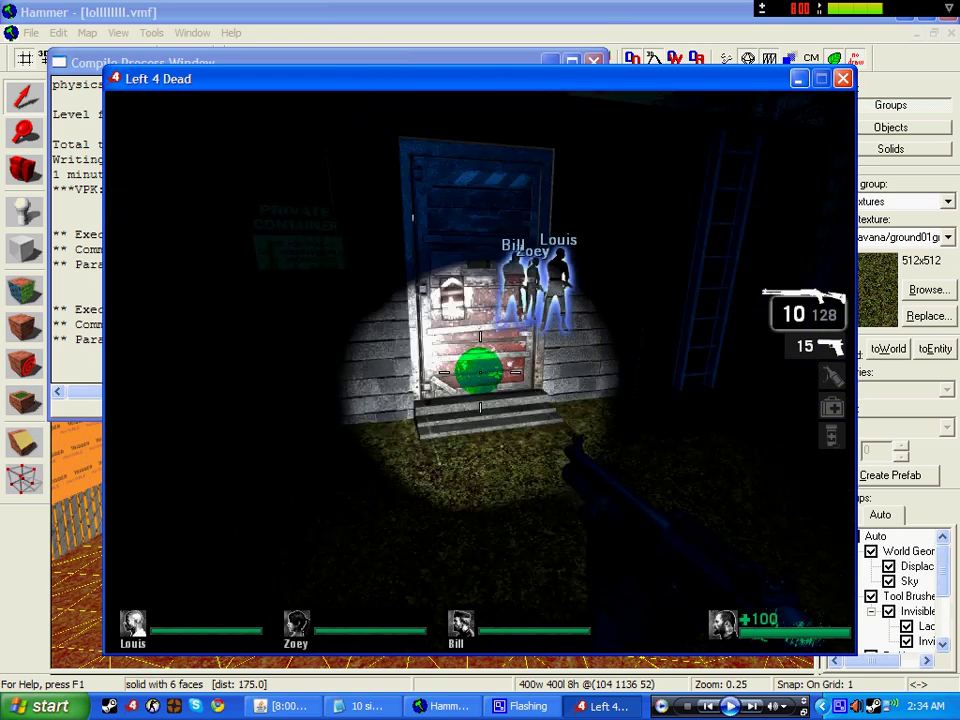
key(s)
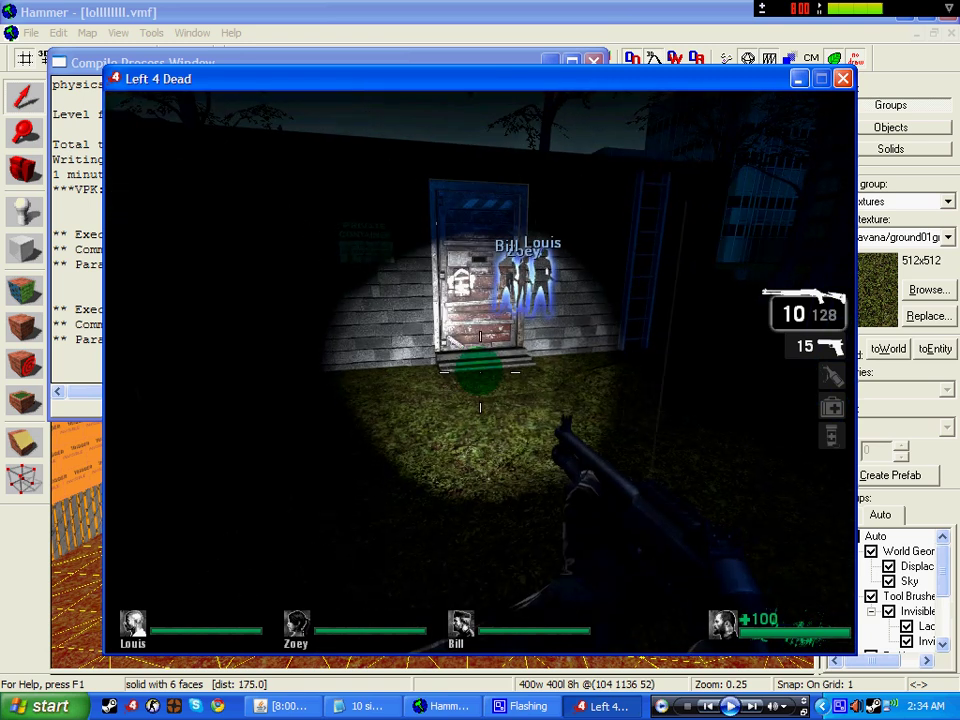